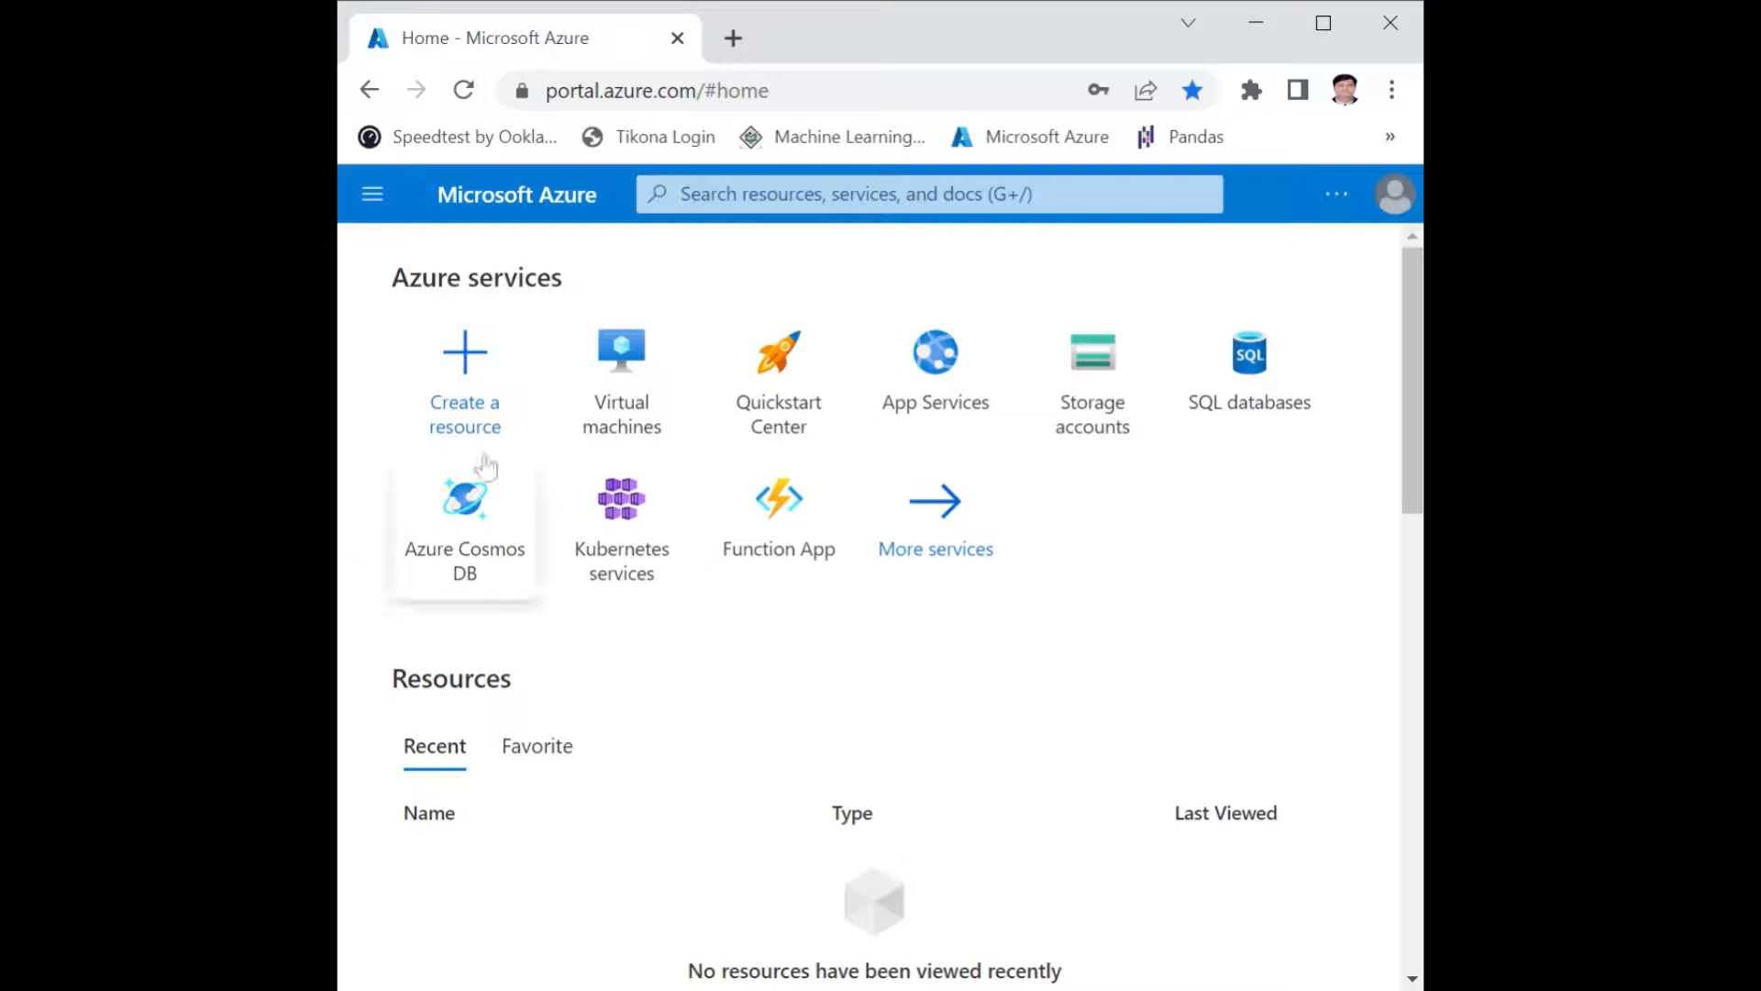
Start creating a SQL Database from the resources offered on the Create a resource page.
click(475, 378)
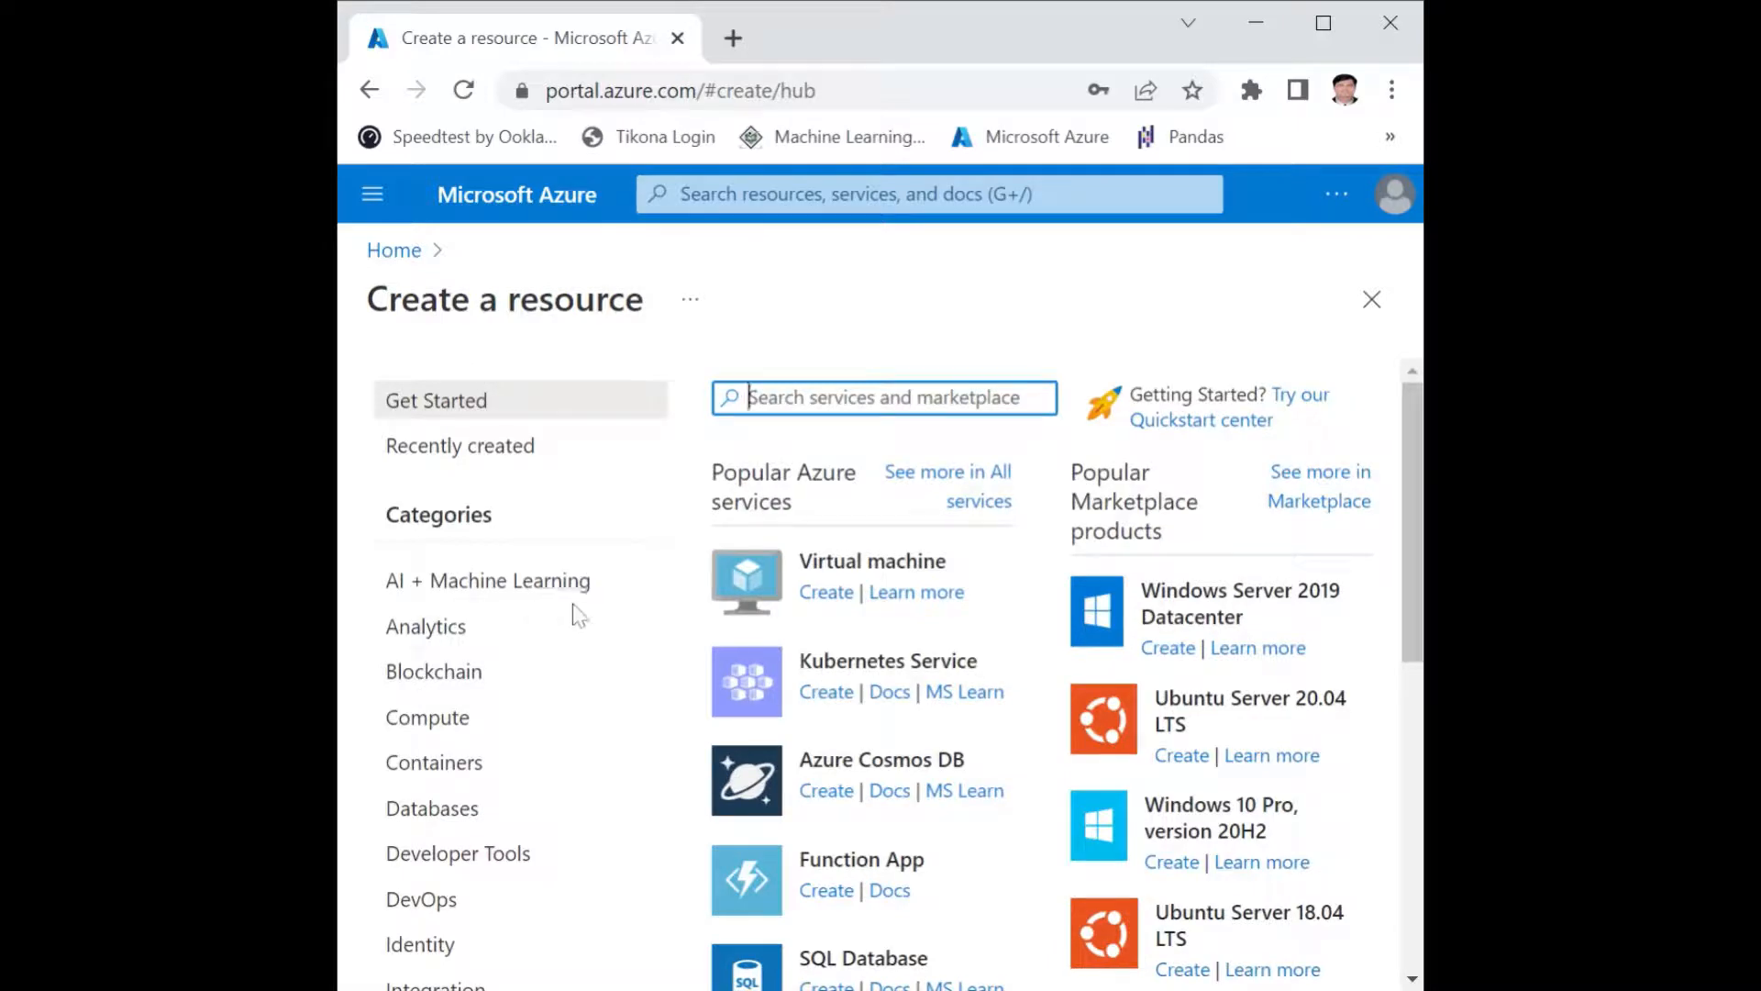
scroll(832, 674, down, 3)
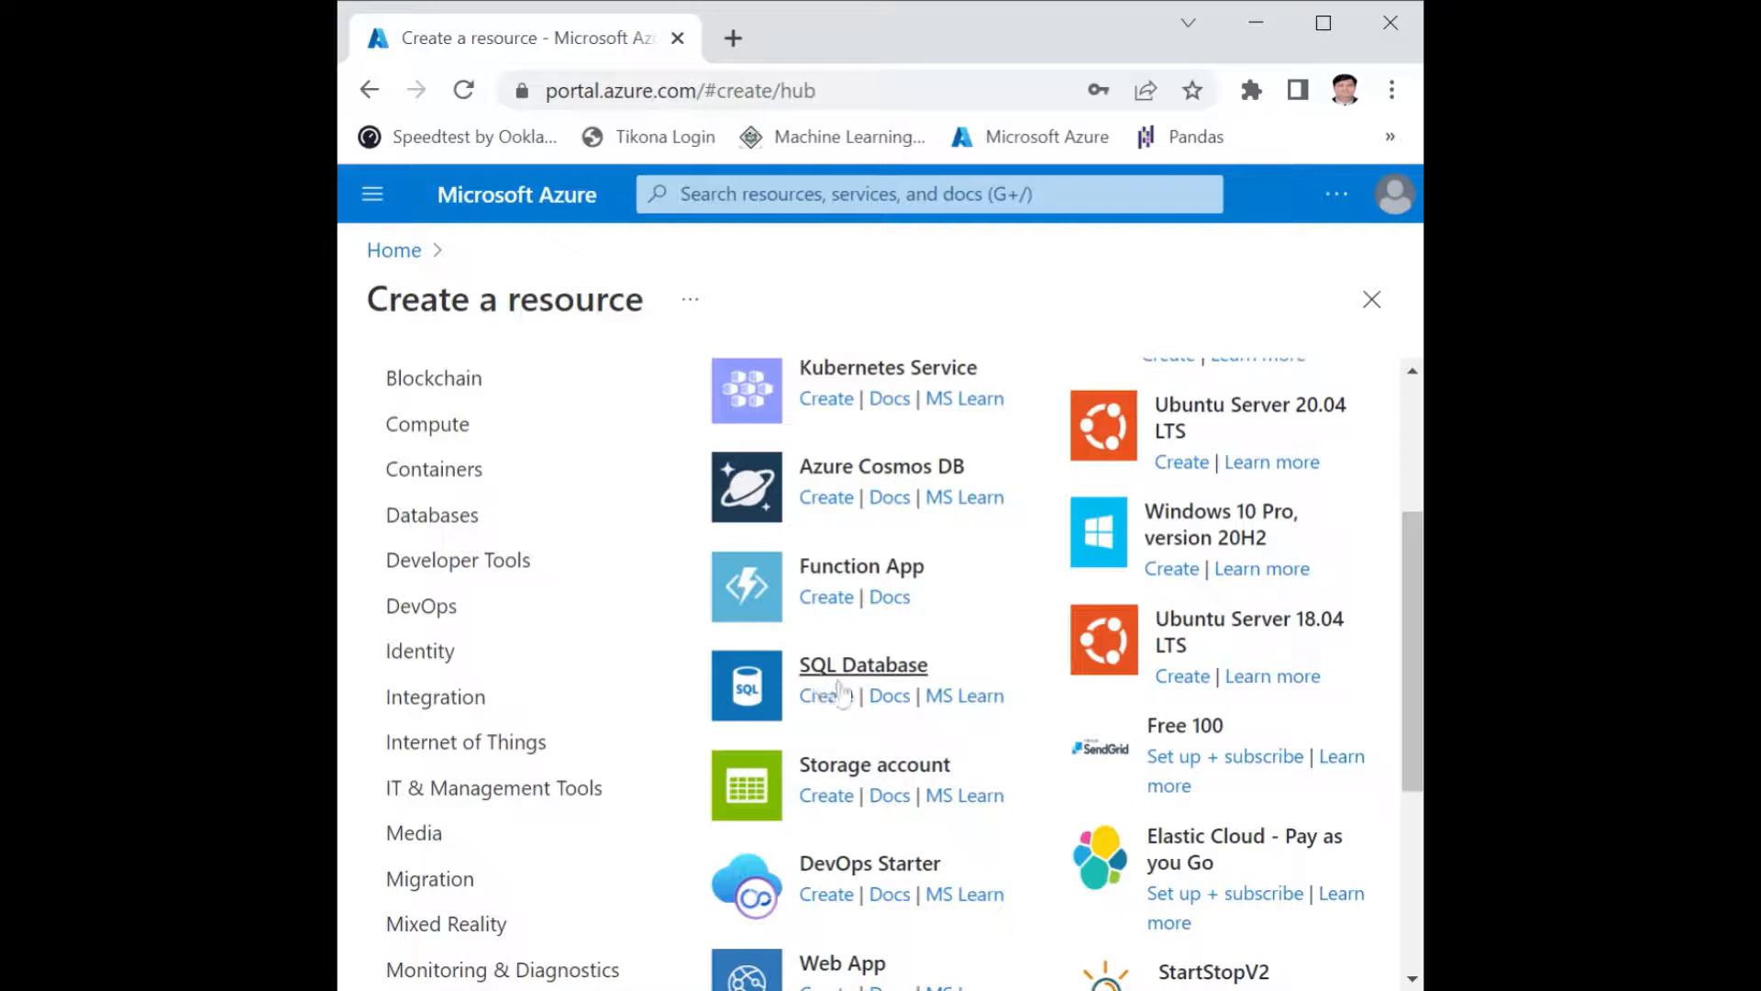
click(825, 699)
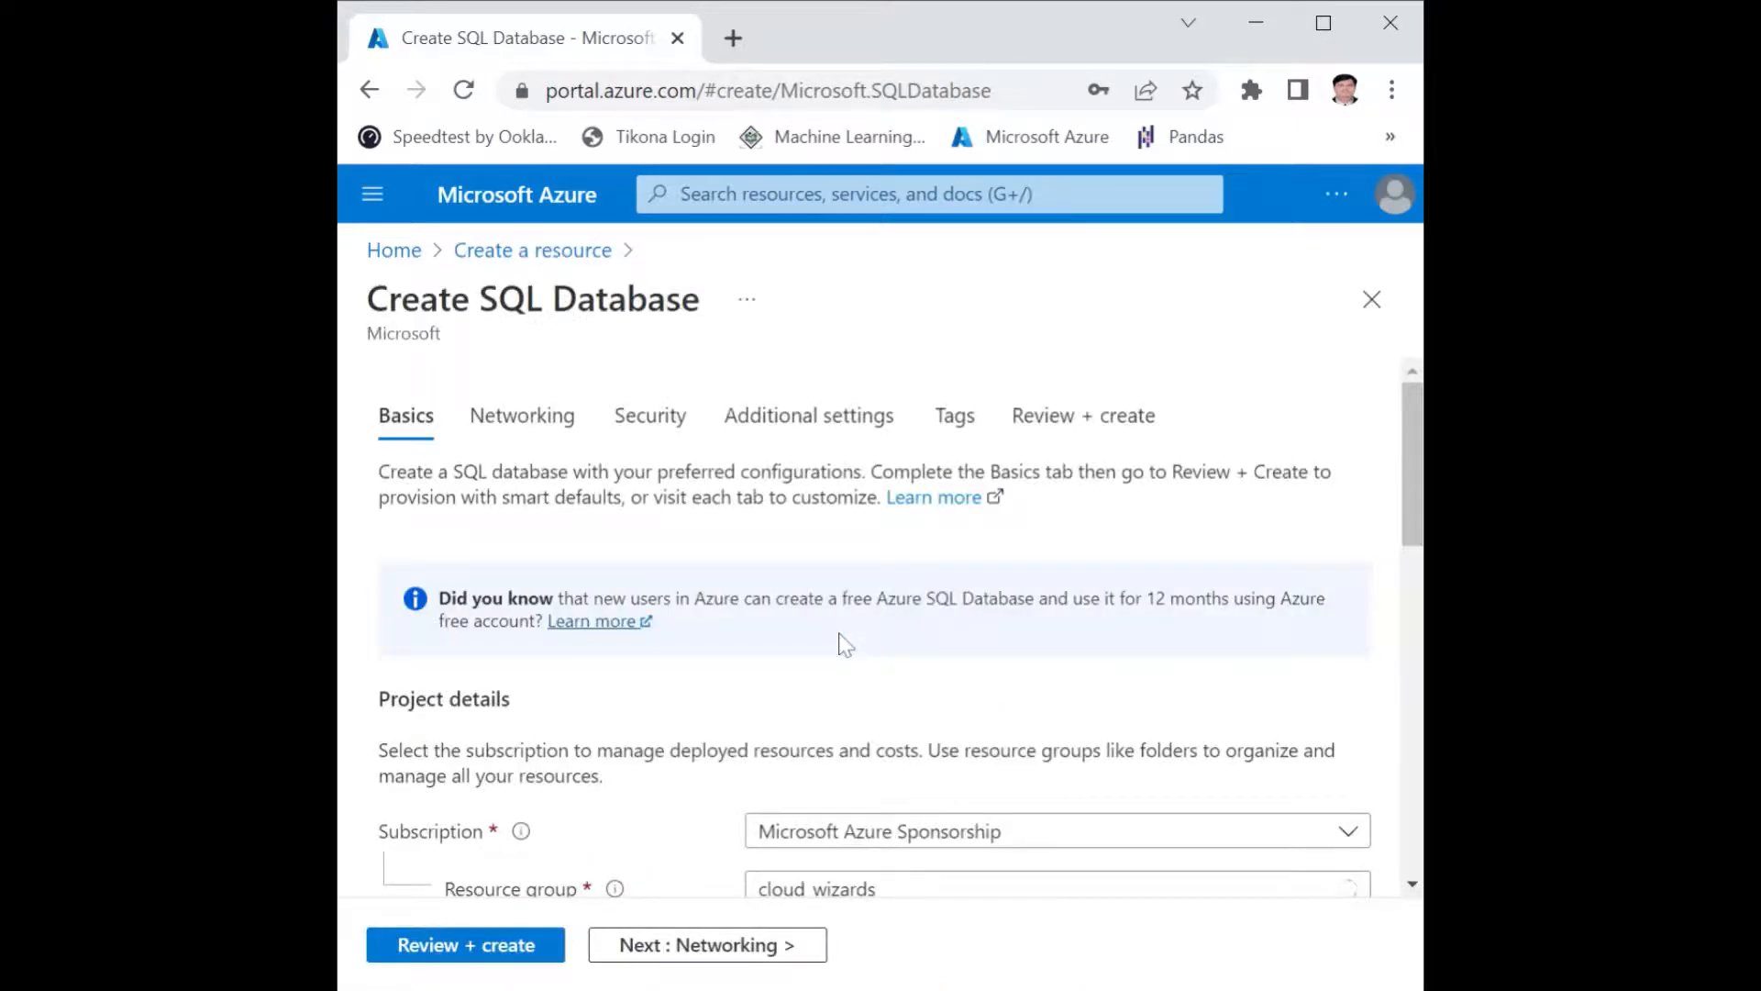
Create a new resource group for the database, named with the owner's full name in lowercase without a space.
scroll(844, 642, down, 3)
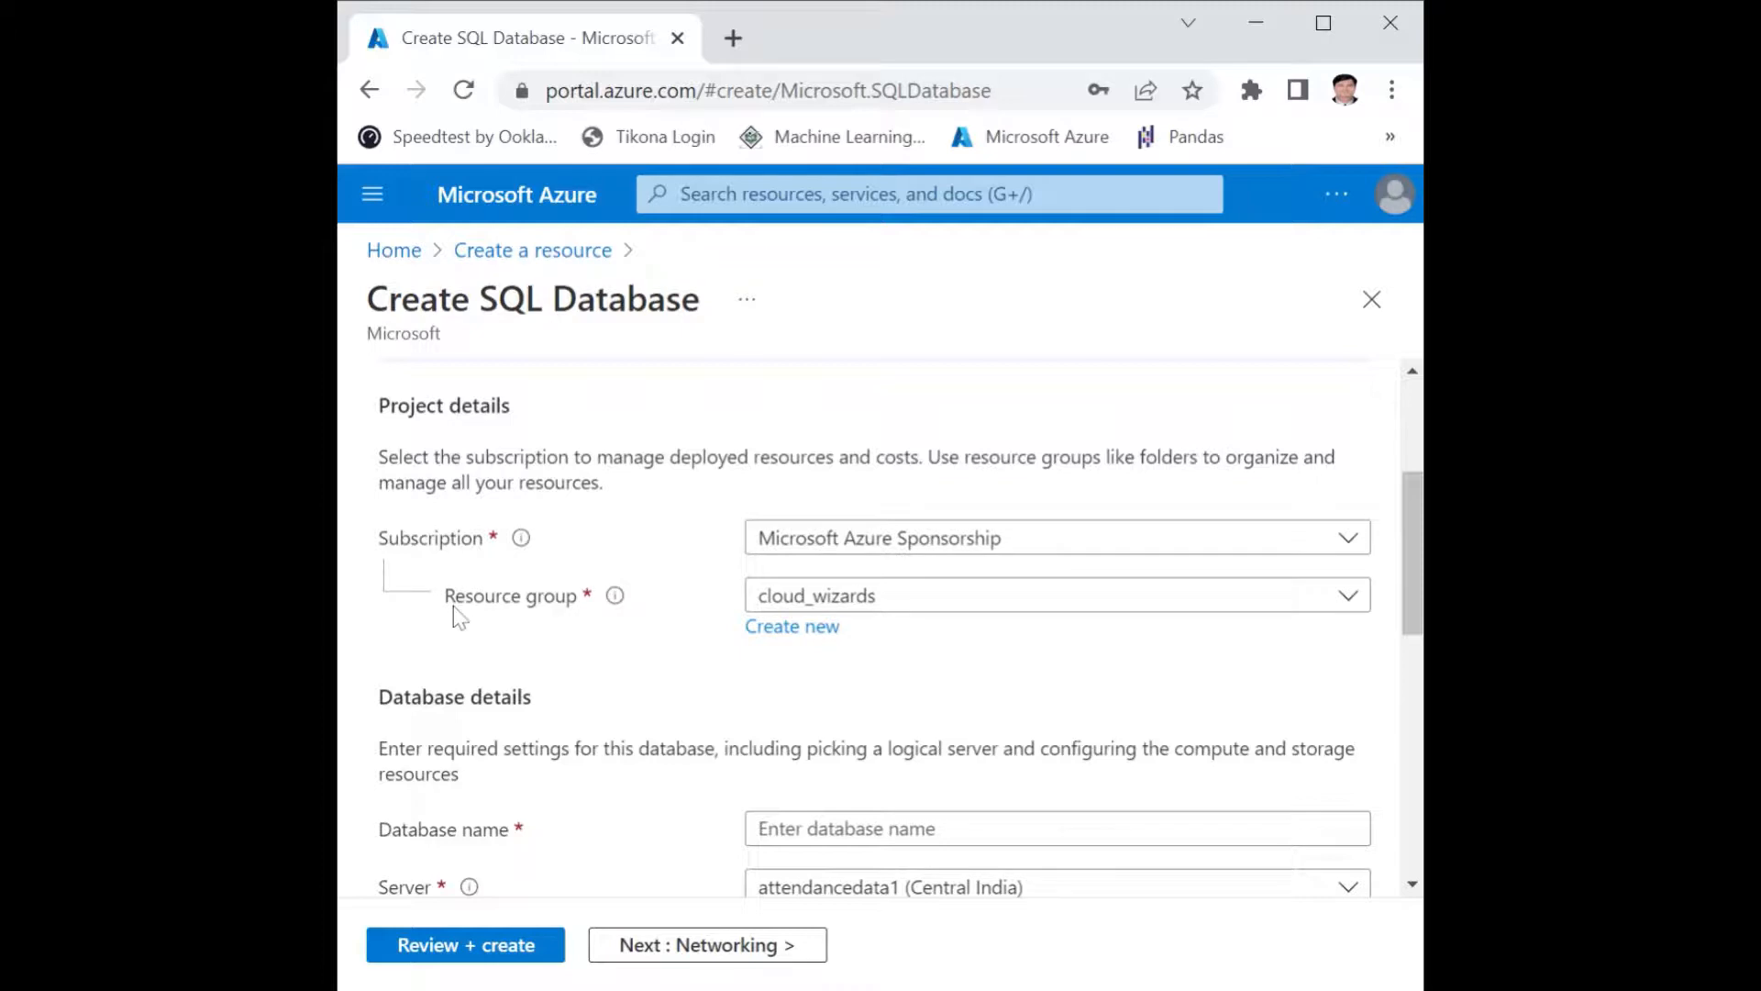
click(785, 631)
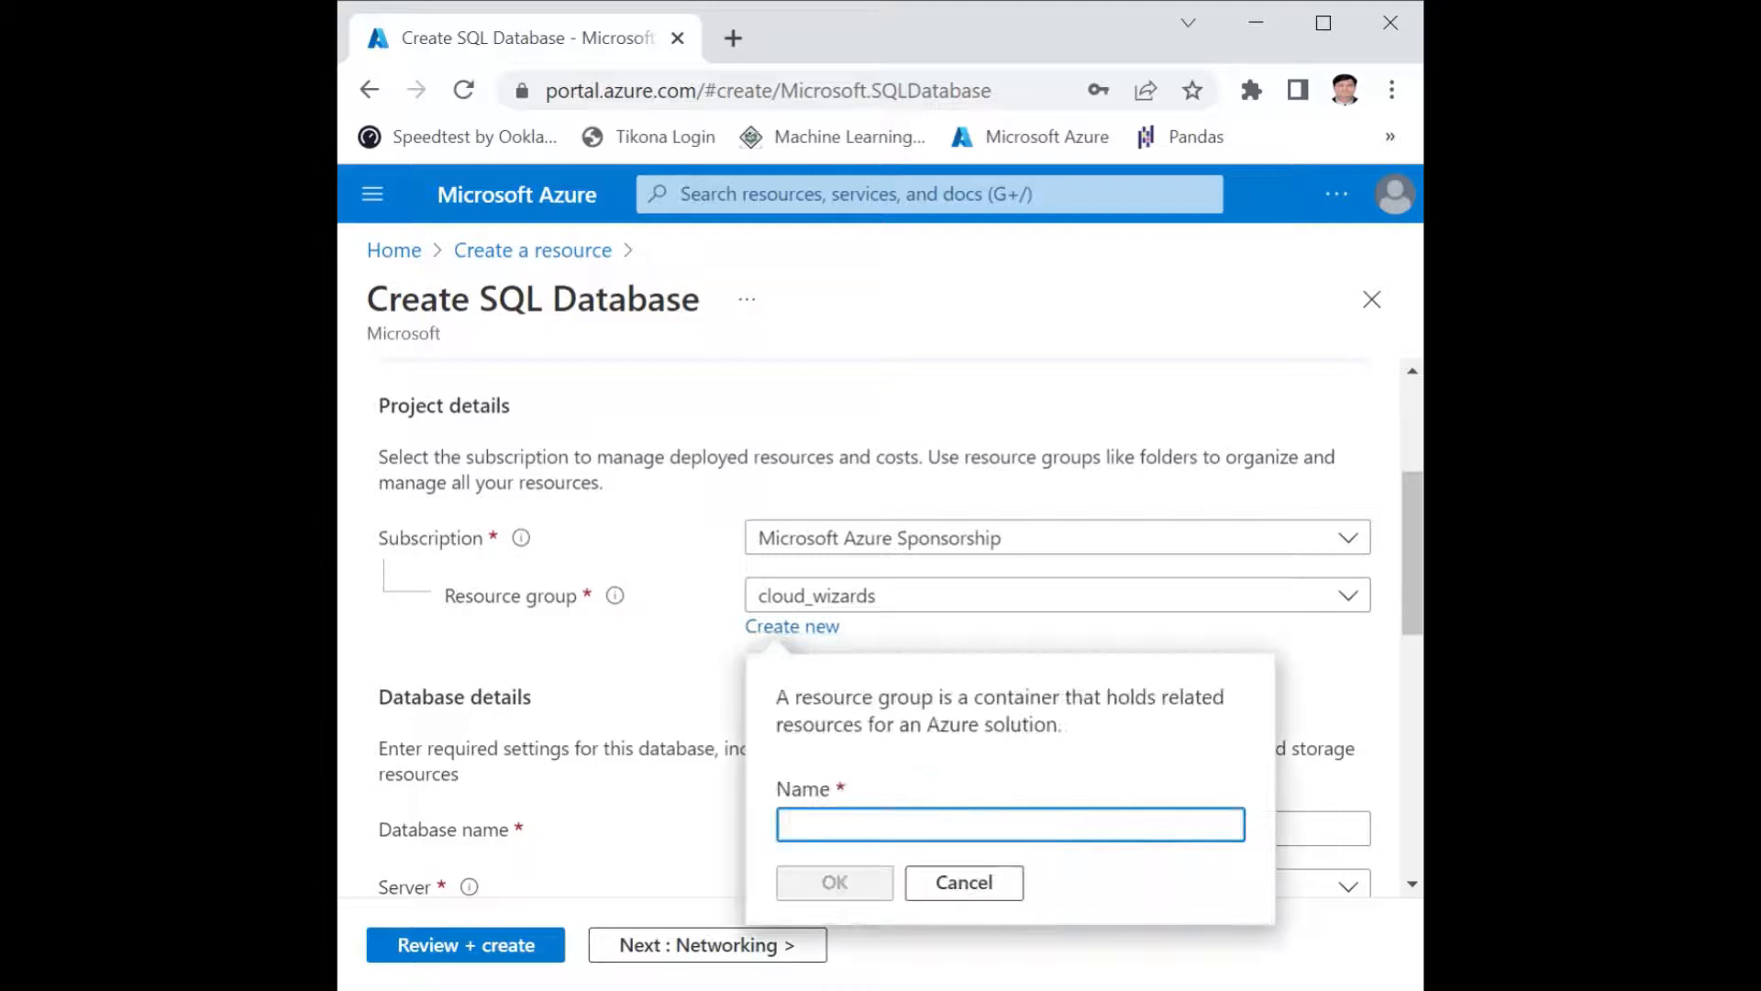
text(yoge)
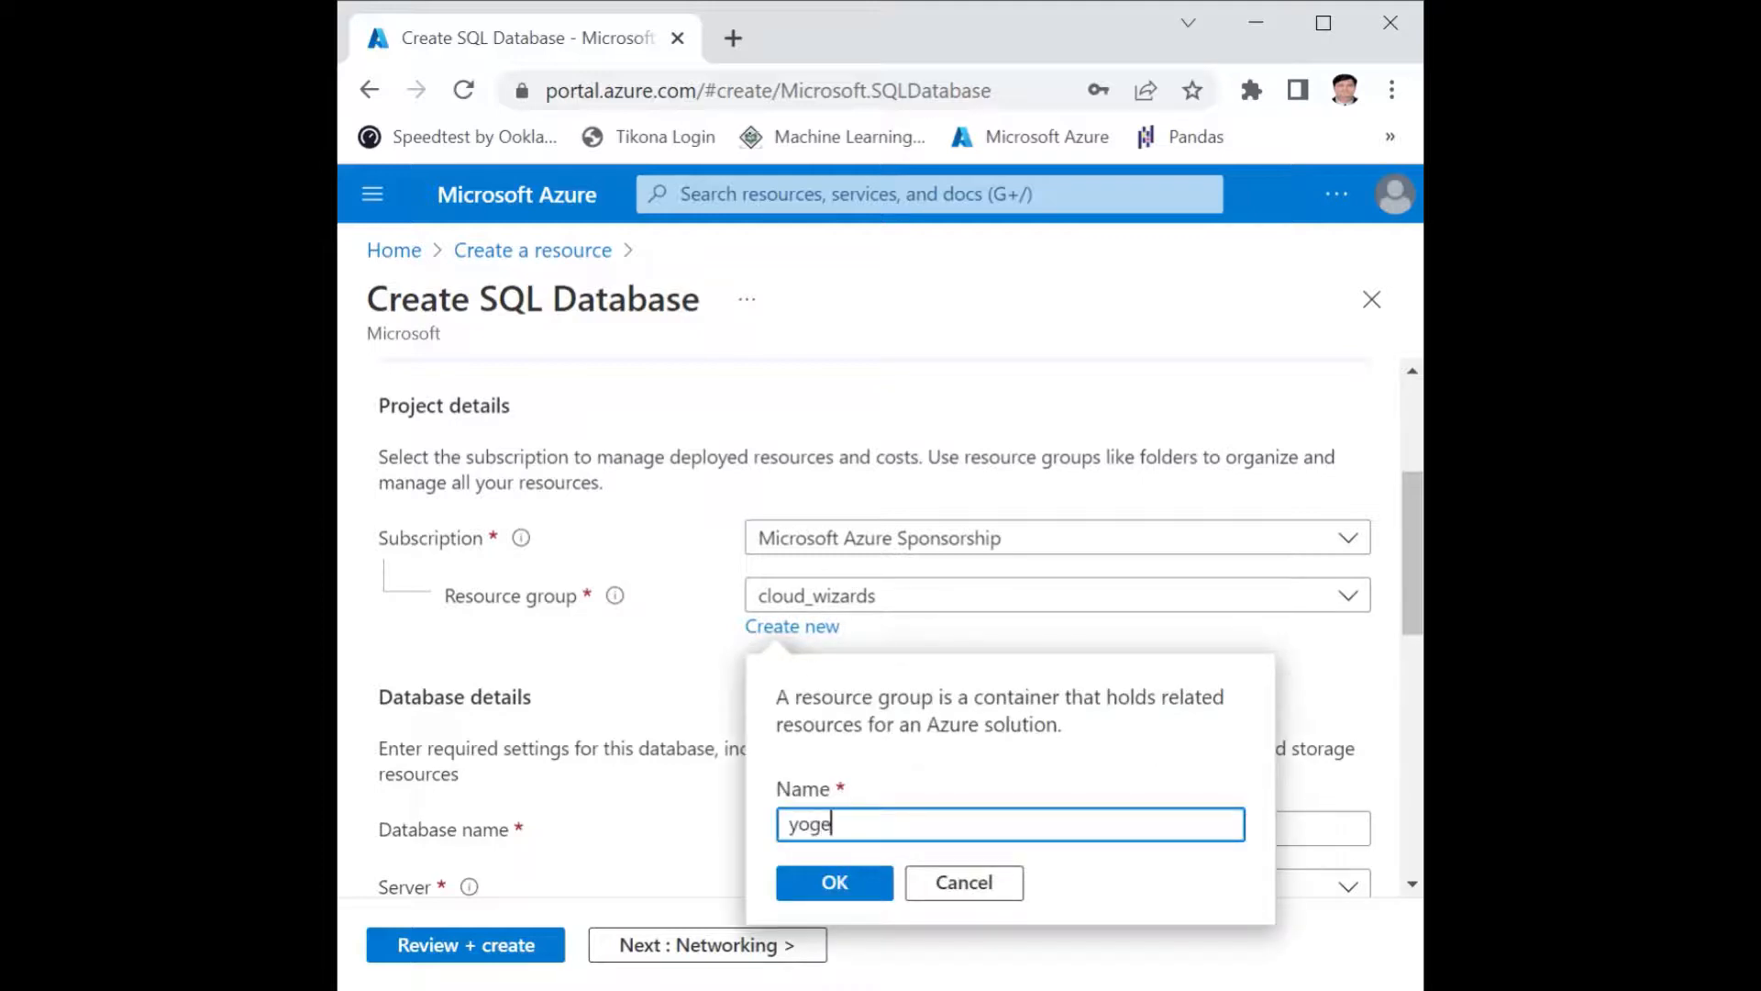
text(shraje)
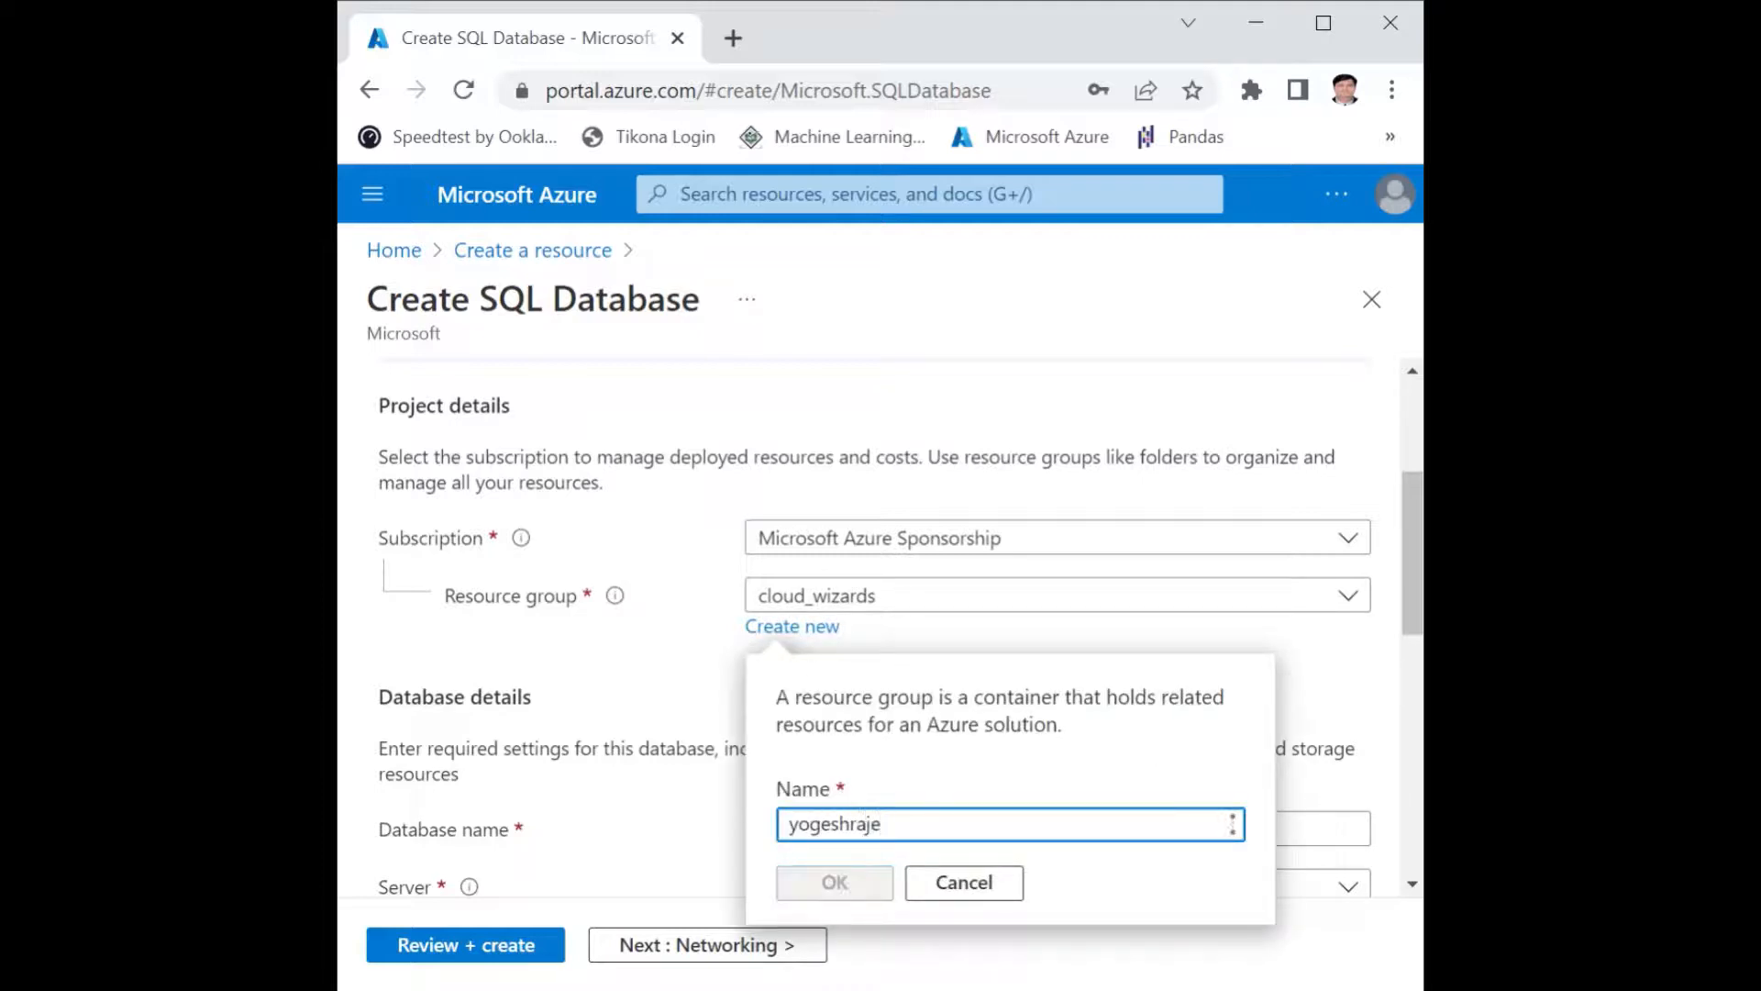
click(834, 881)
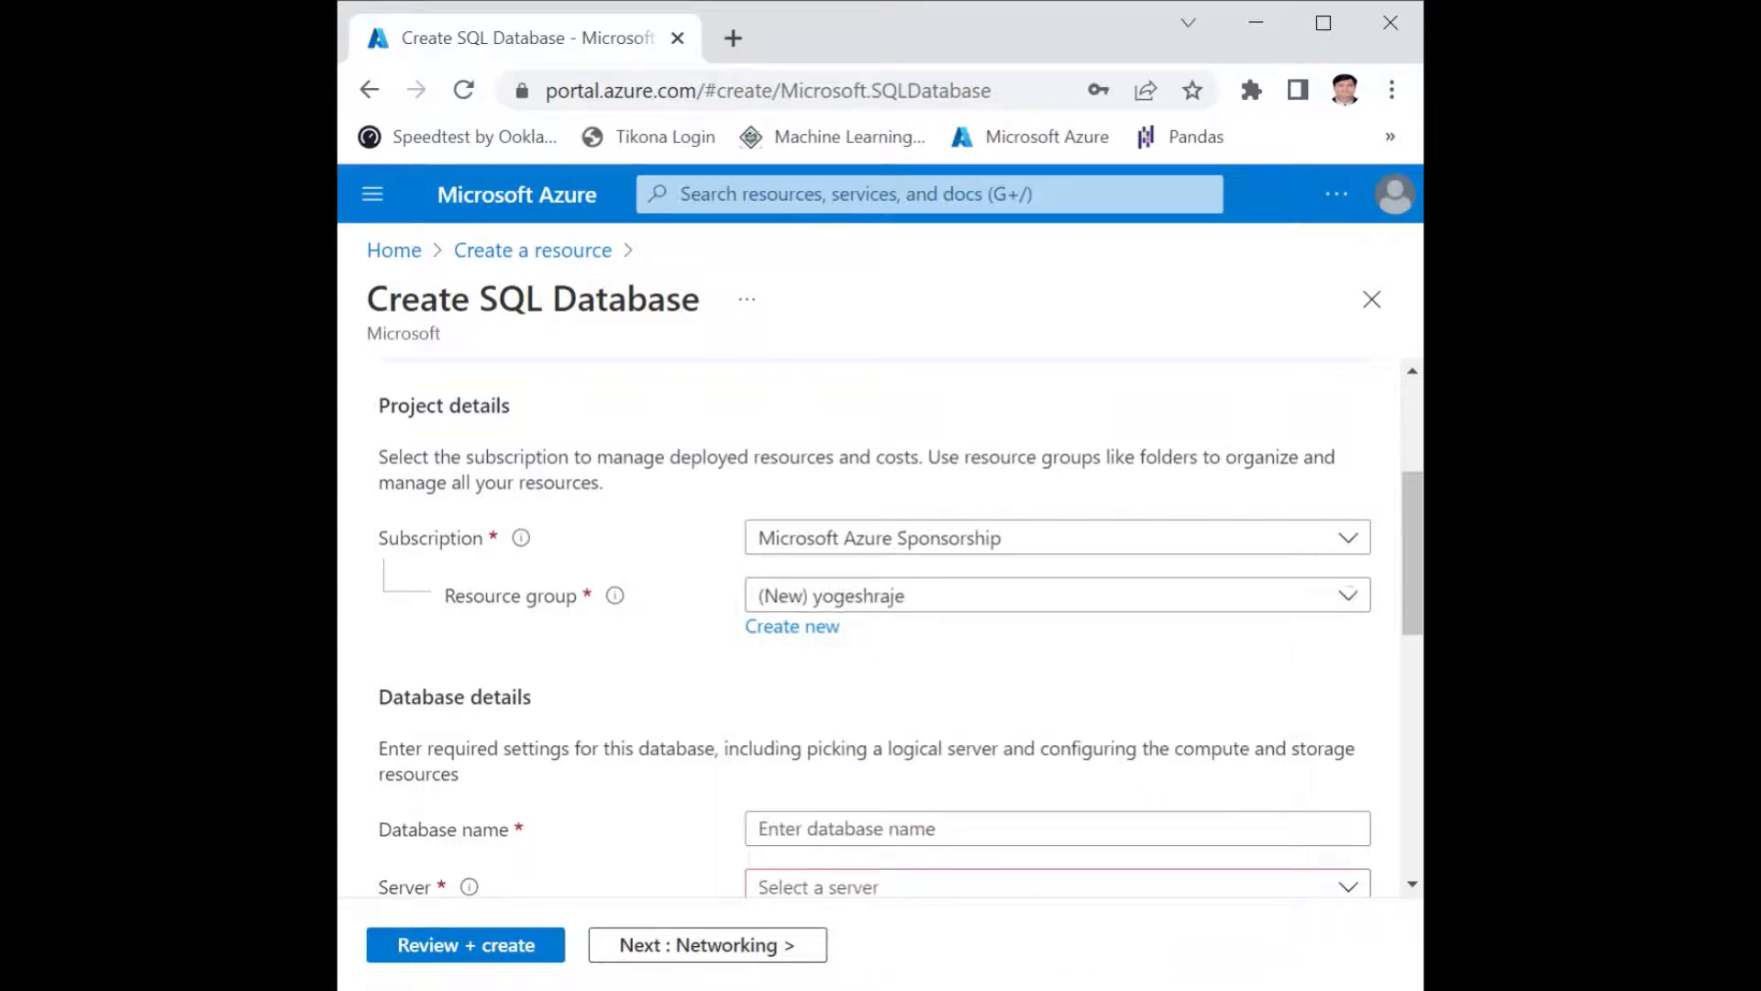
Name the database with the owner's first name in lowercase directly followed by "company".
scroll(754, 699, down, 2)
scroll(754, 699, down, 4)
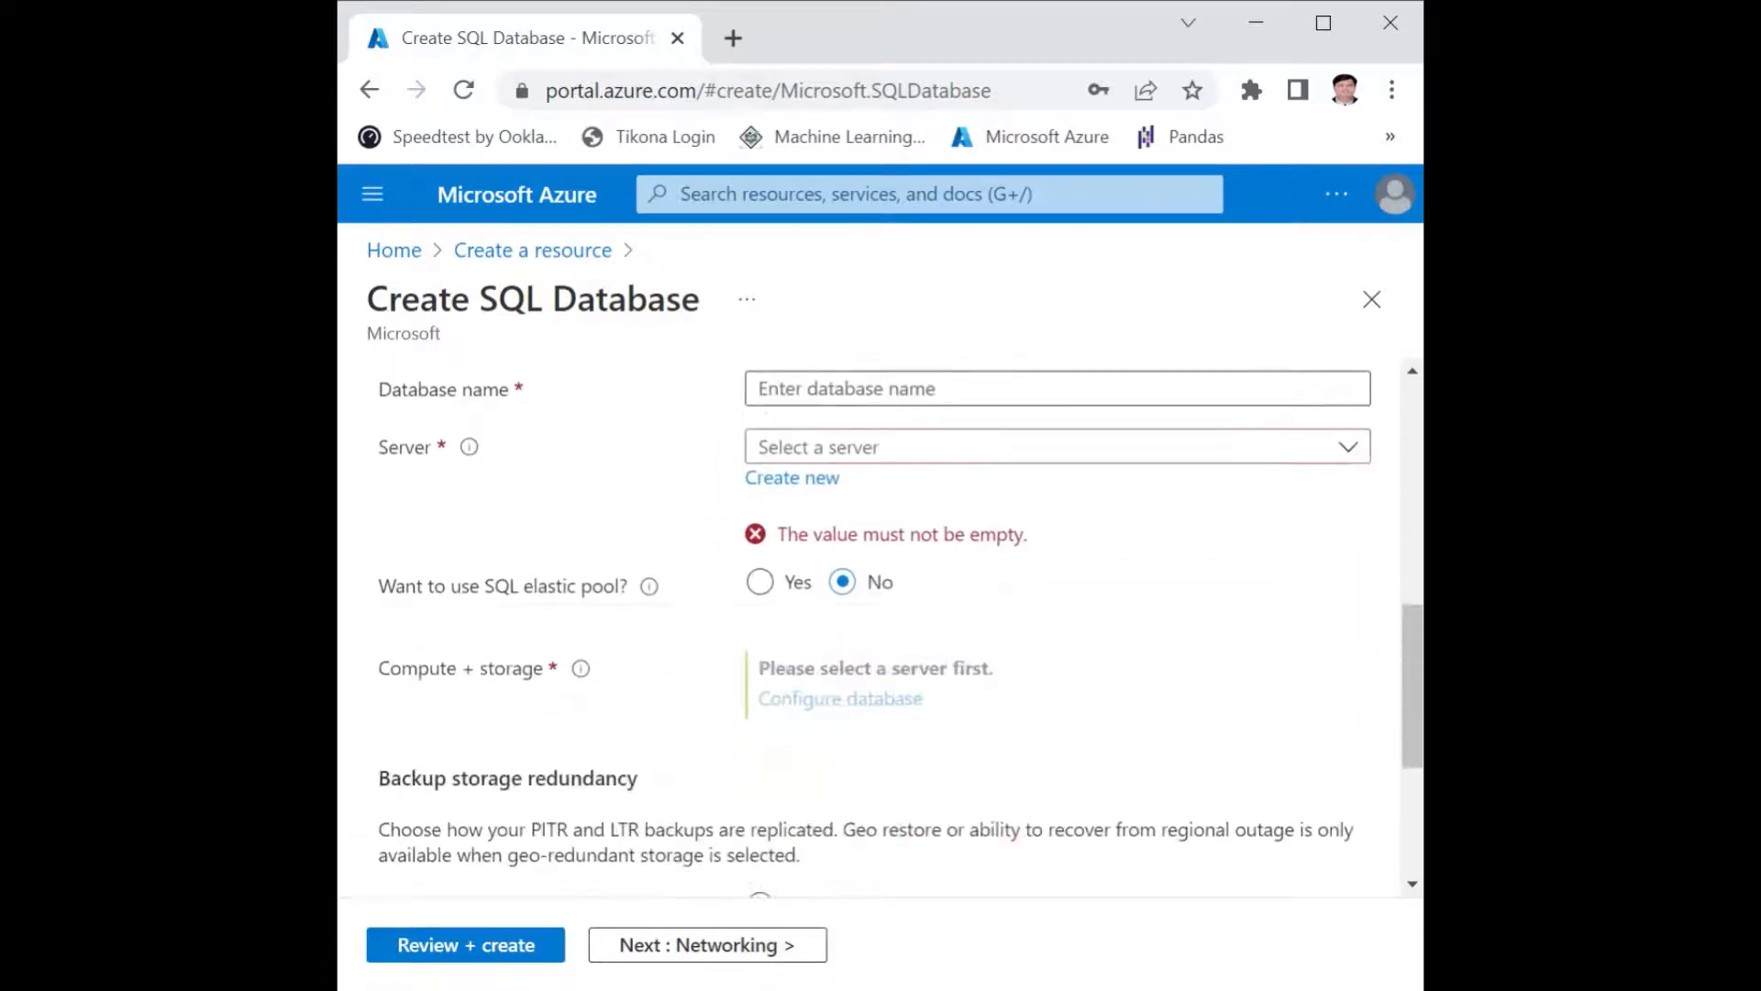
scroll(753, 697, up, 2)
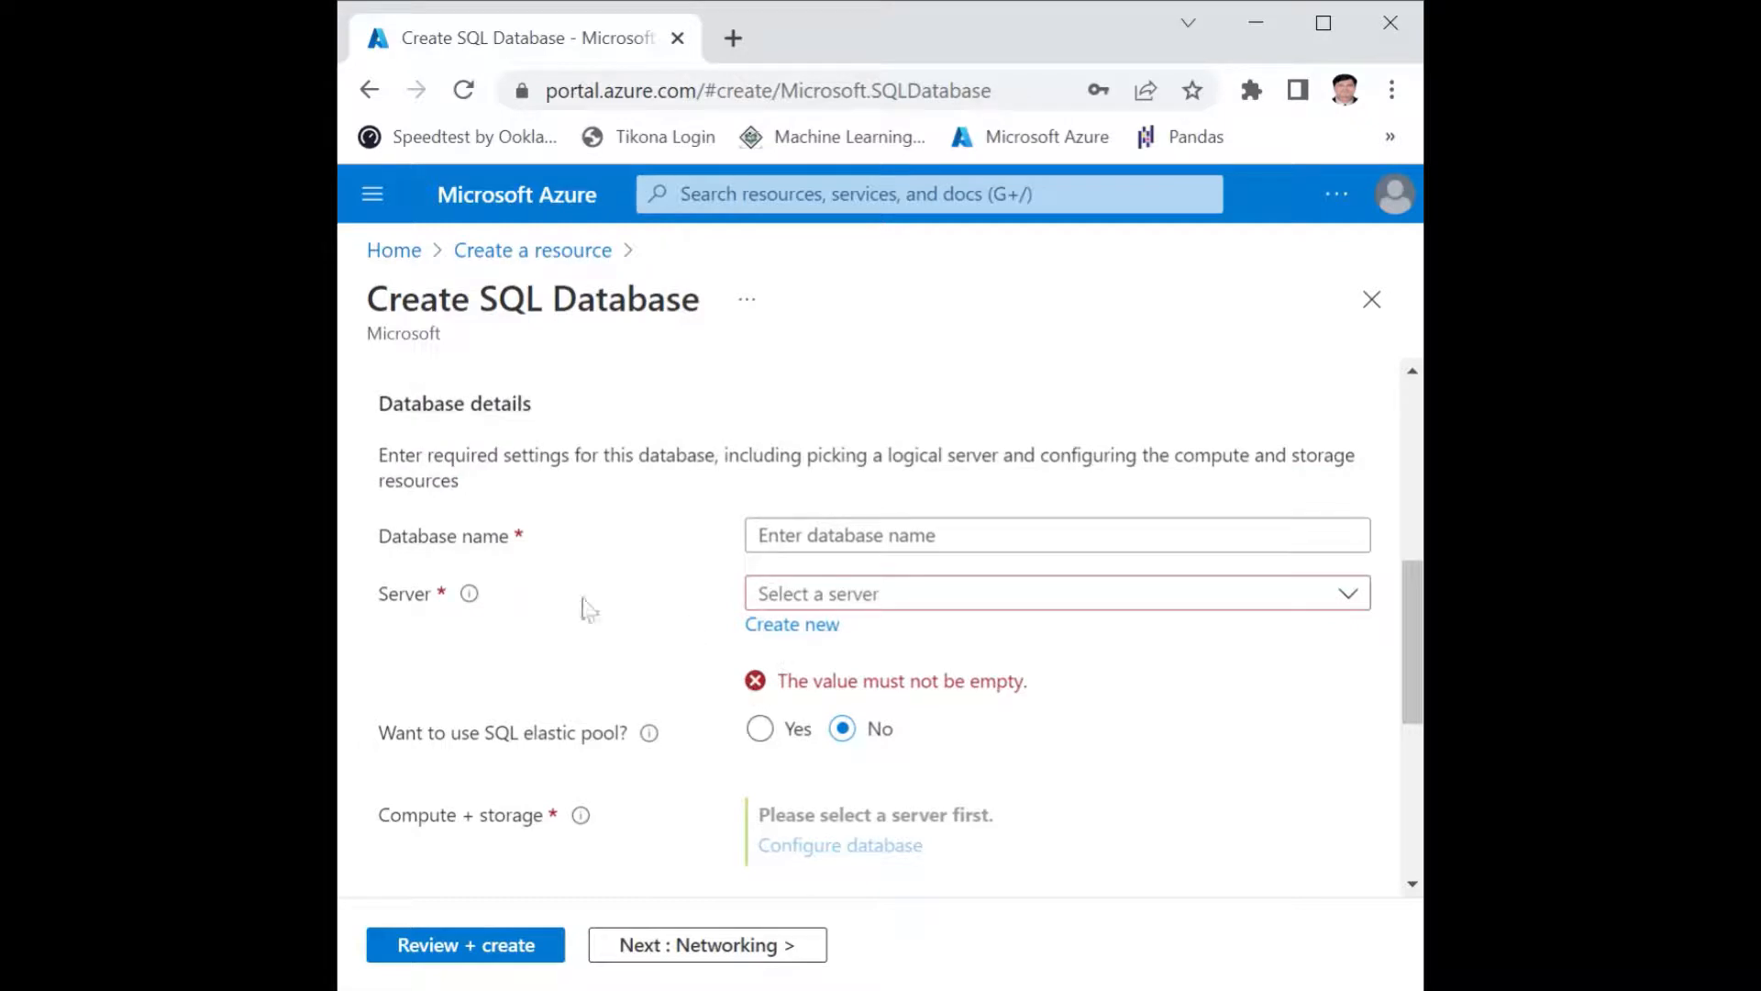
click(798, 536)
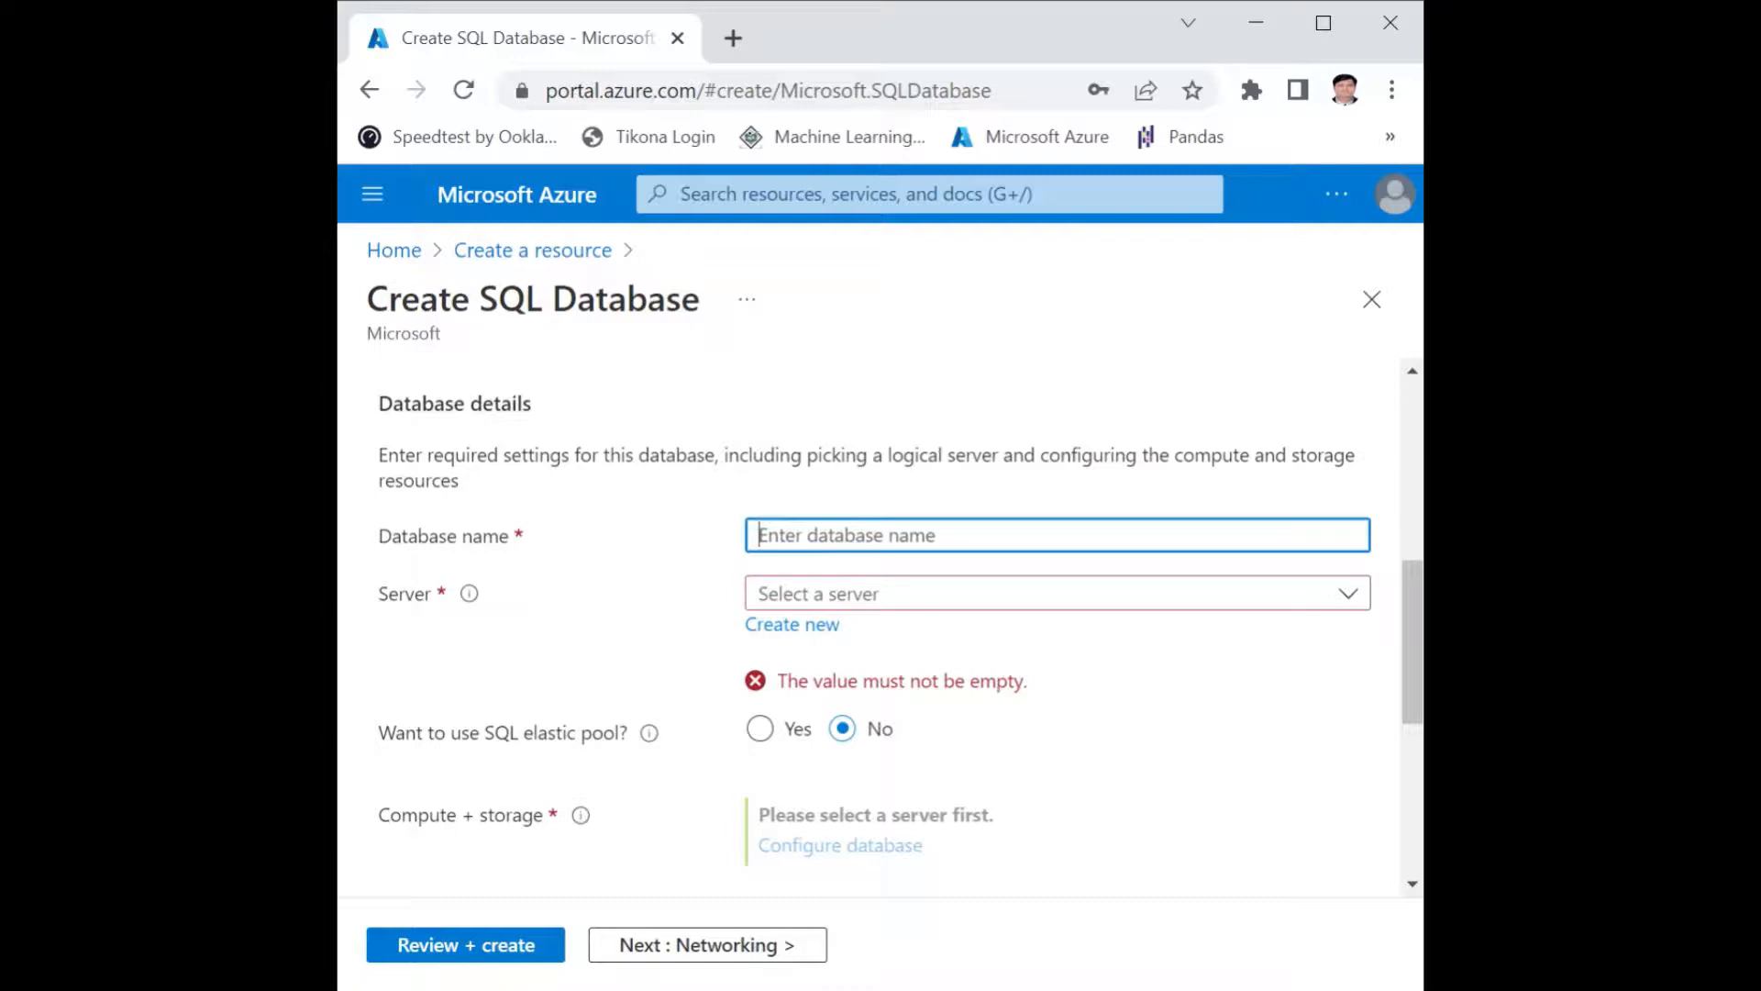
text(yogesh)
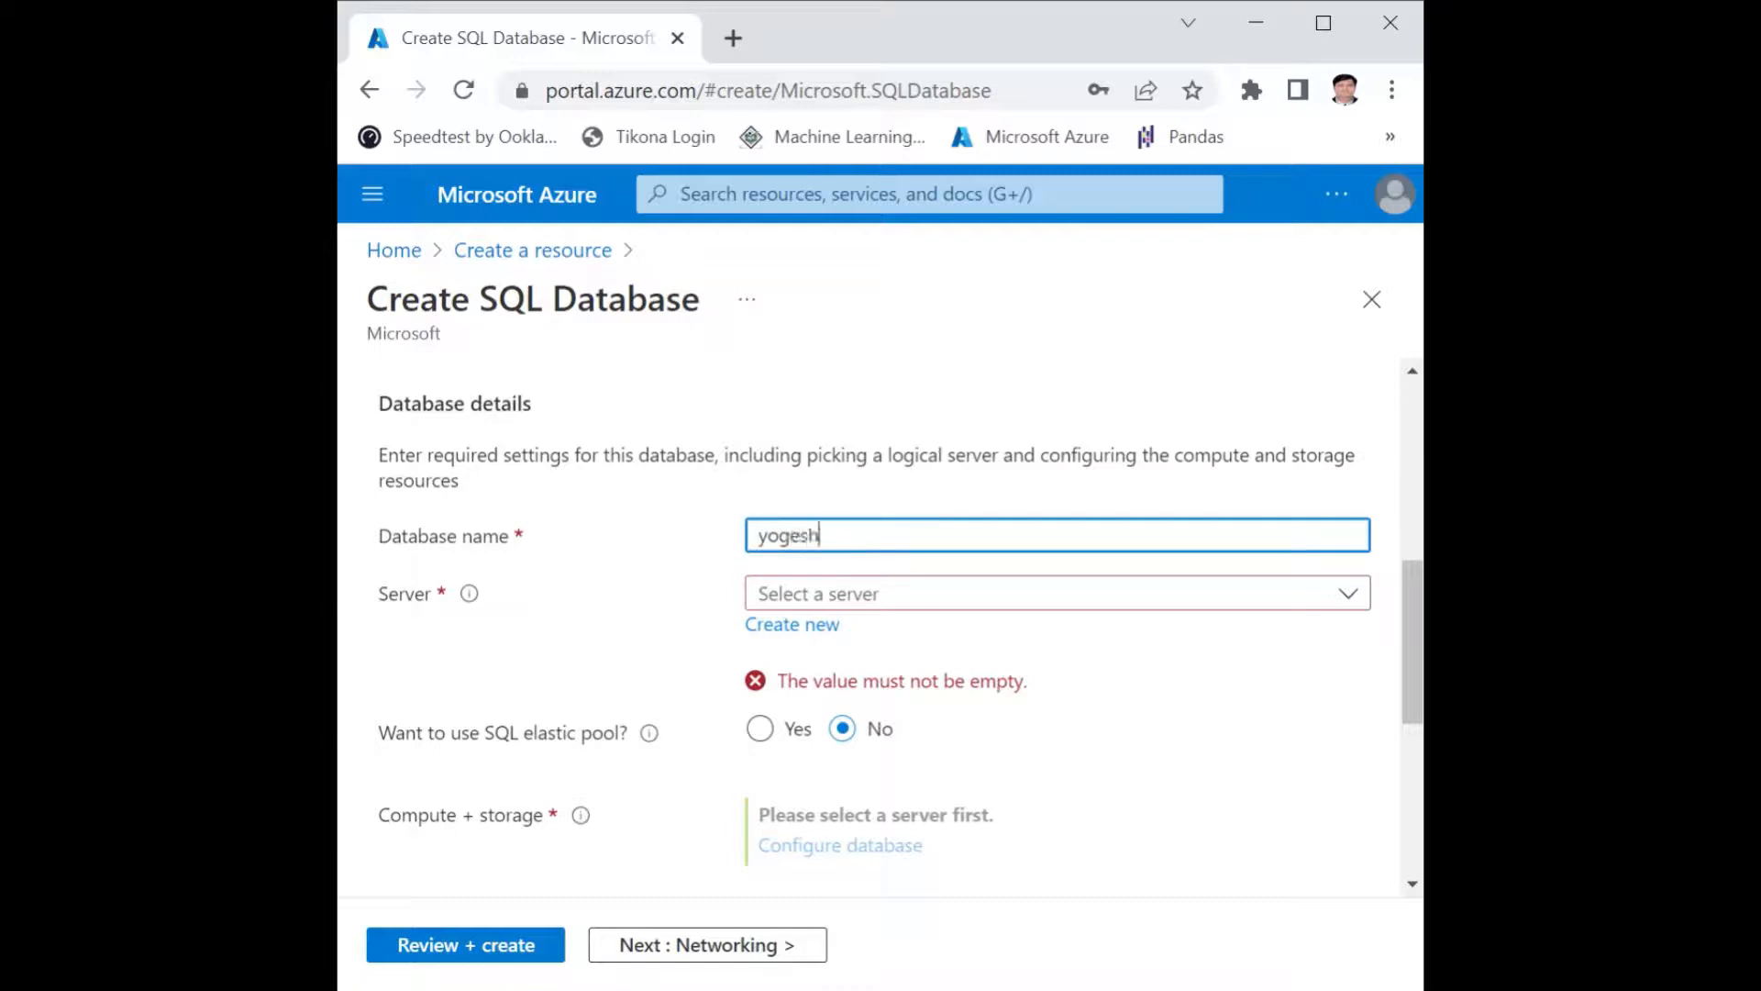
text(company)
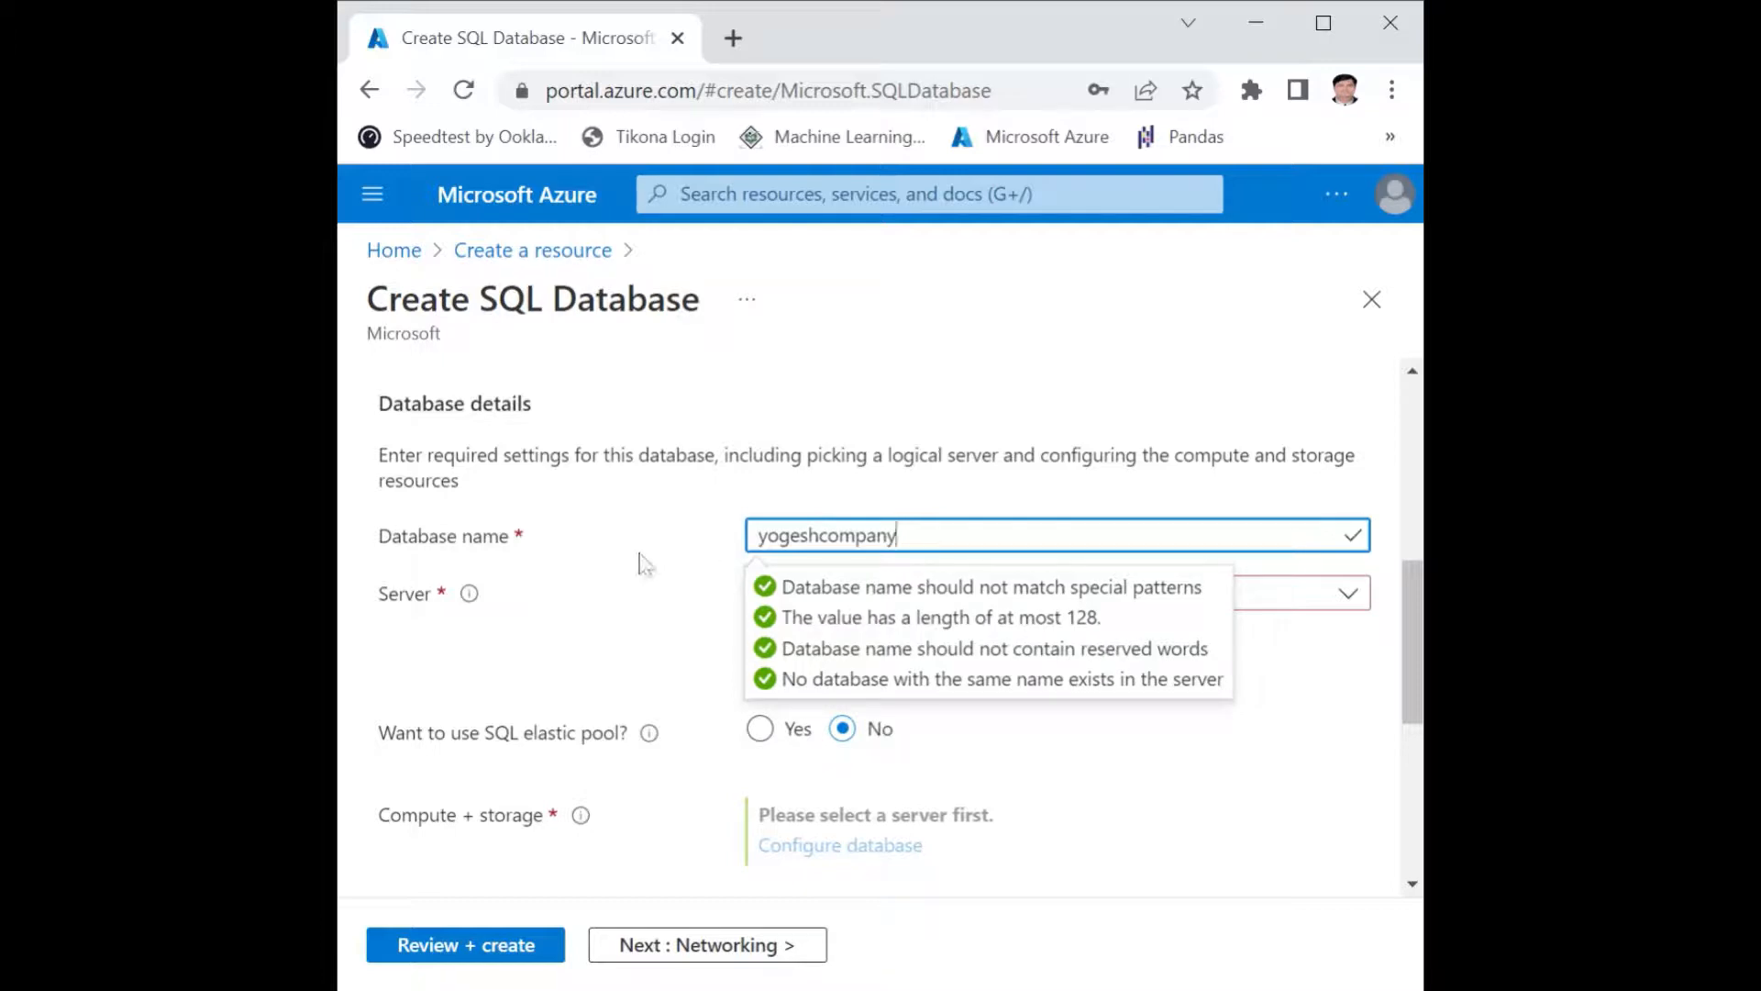
click(820, 535)
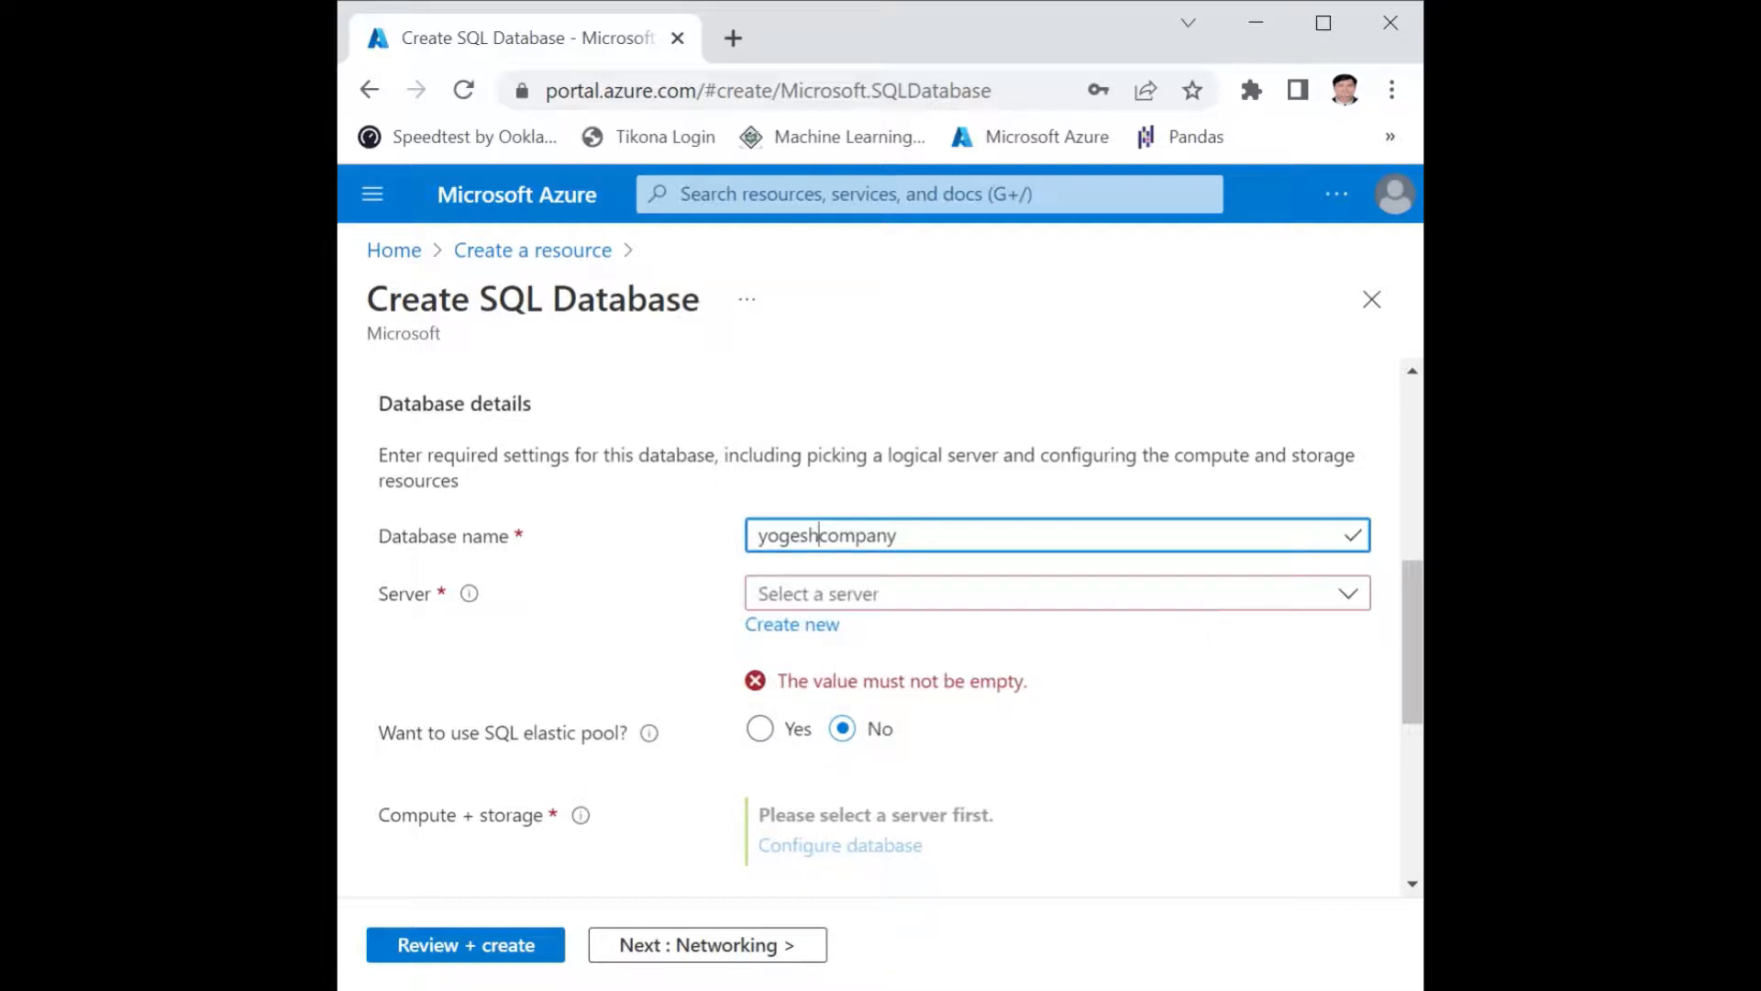
Start a new server for the database and name it with the owner's first name in lowercase followed by "sqlserver".
click(750, 594)
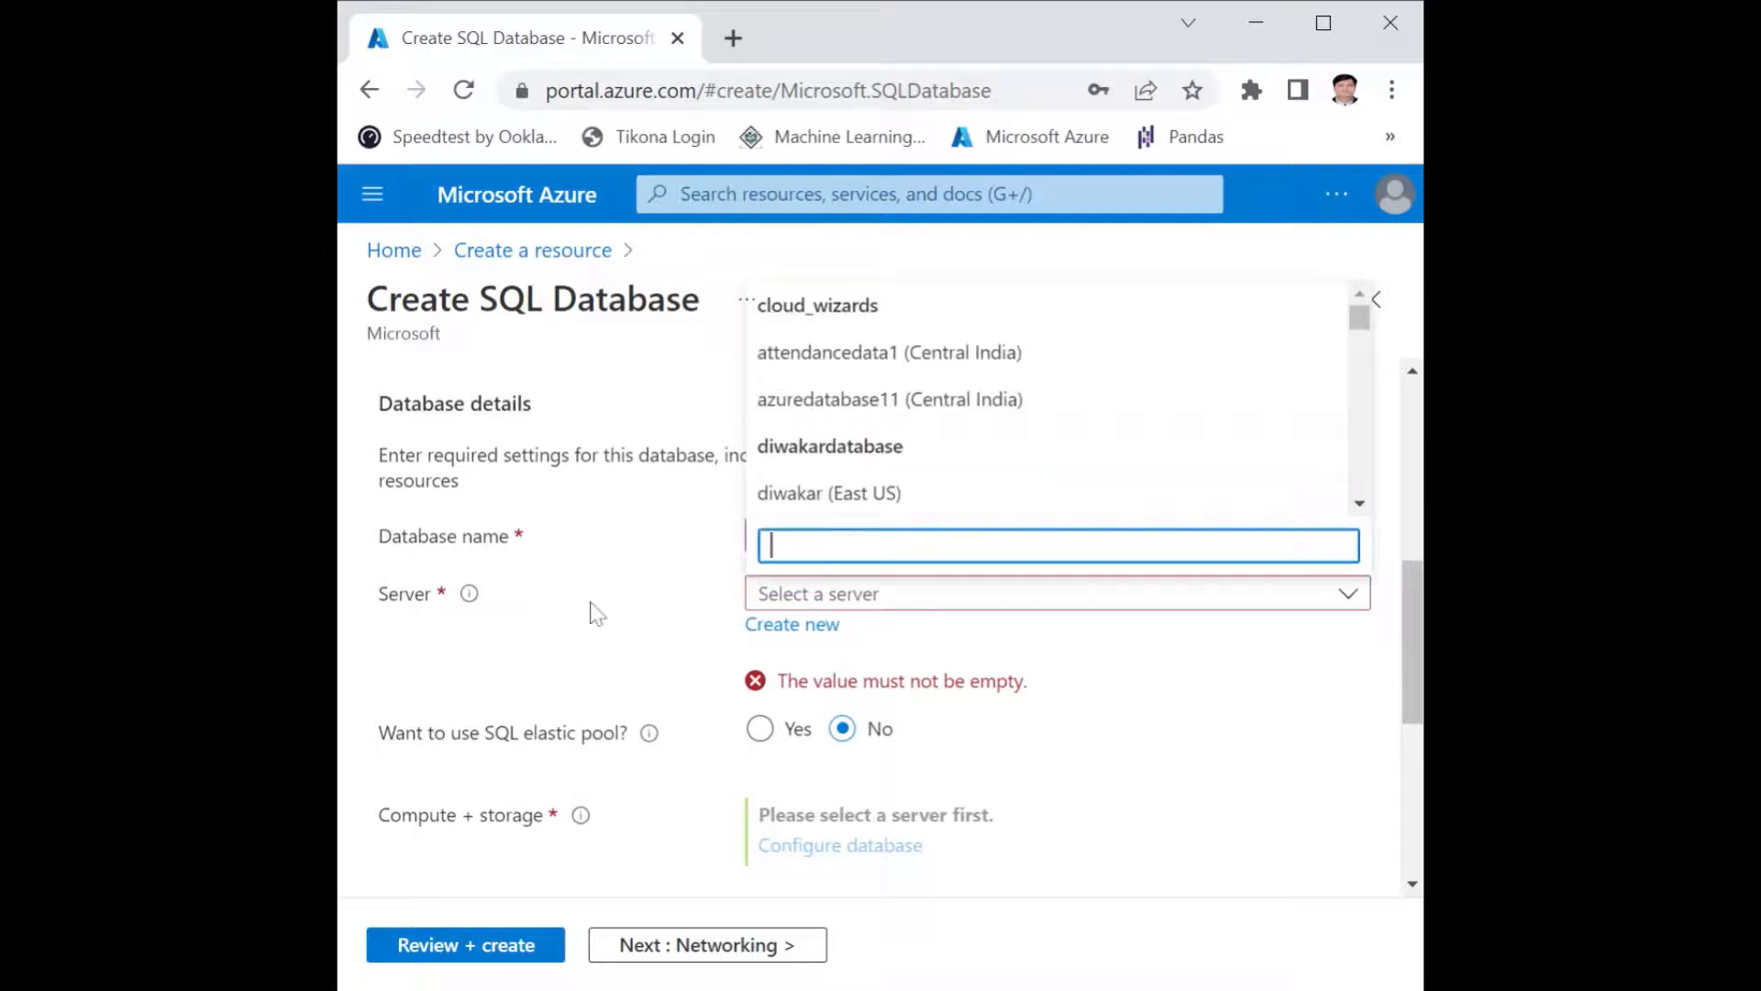
click(584, 686)
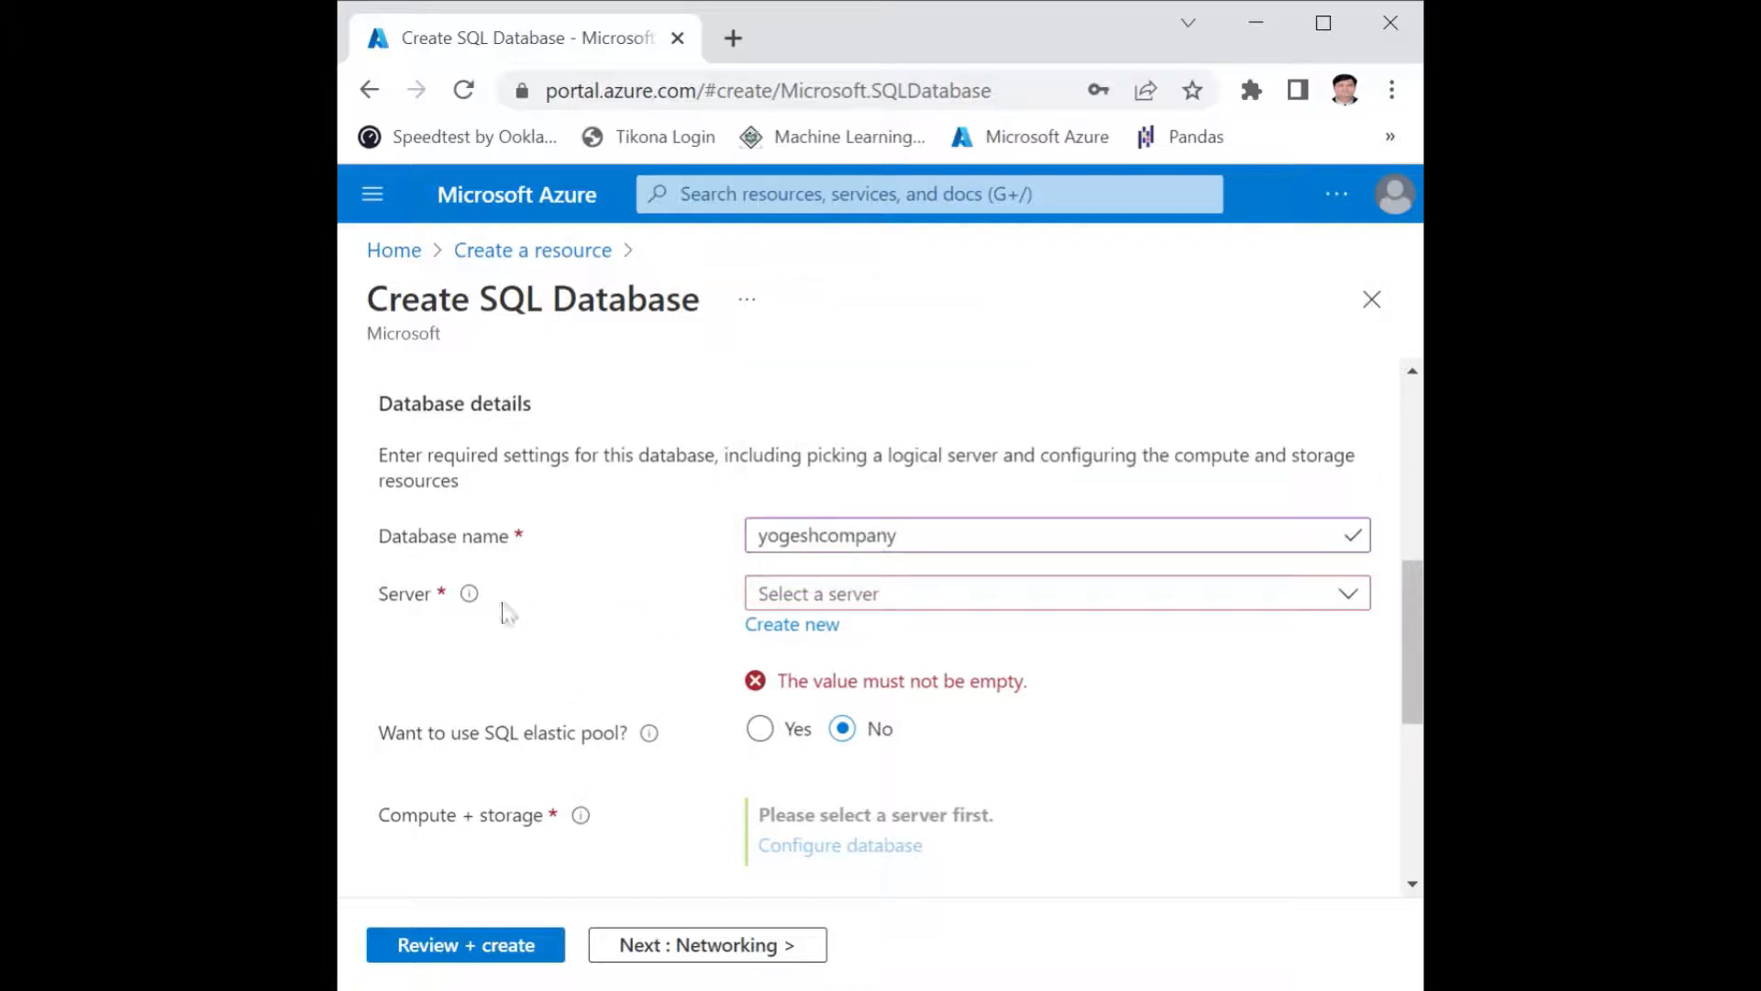
click(792, 627)
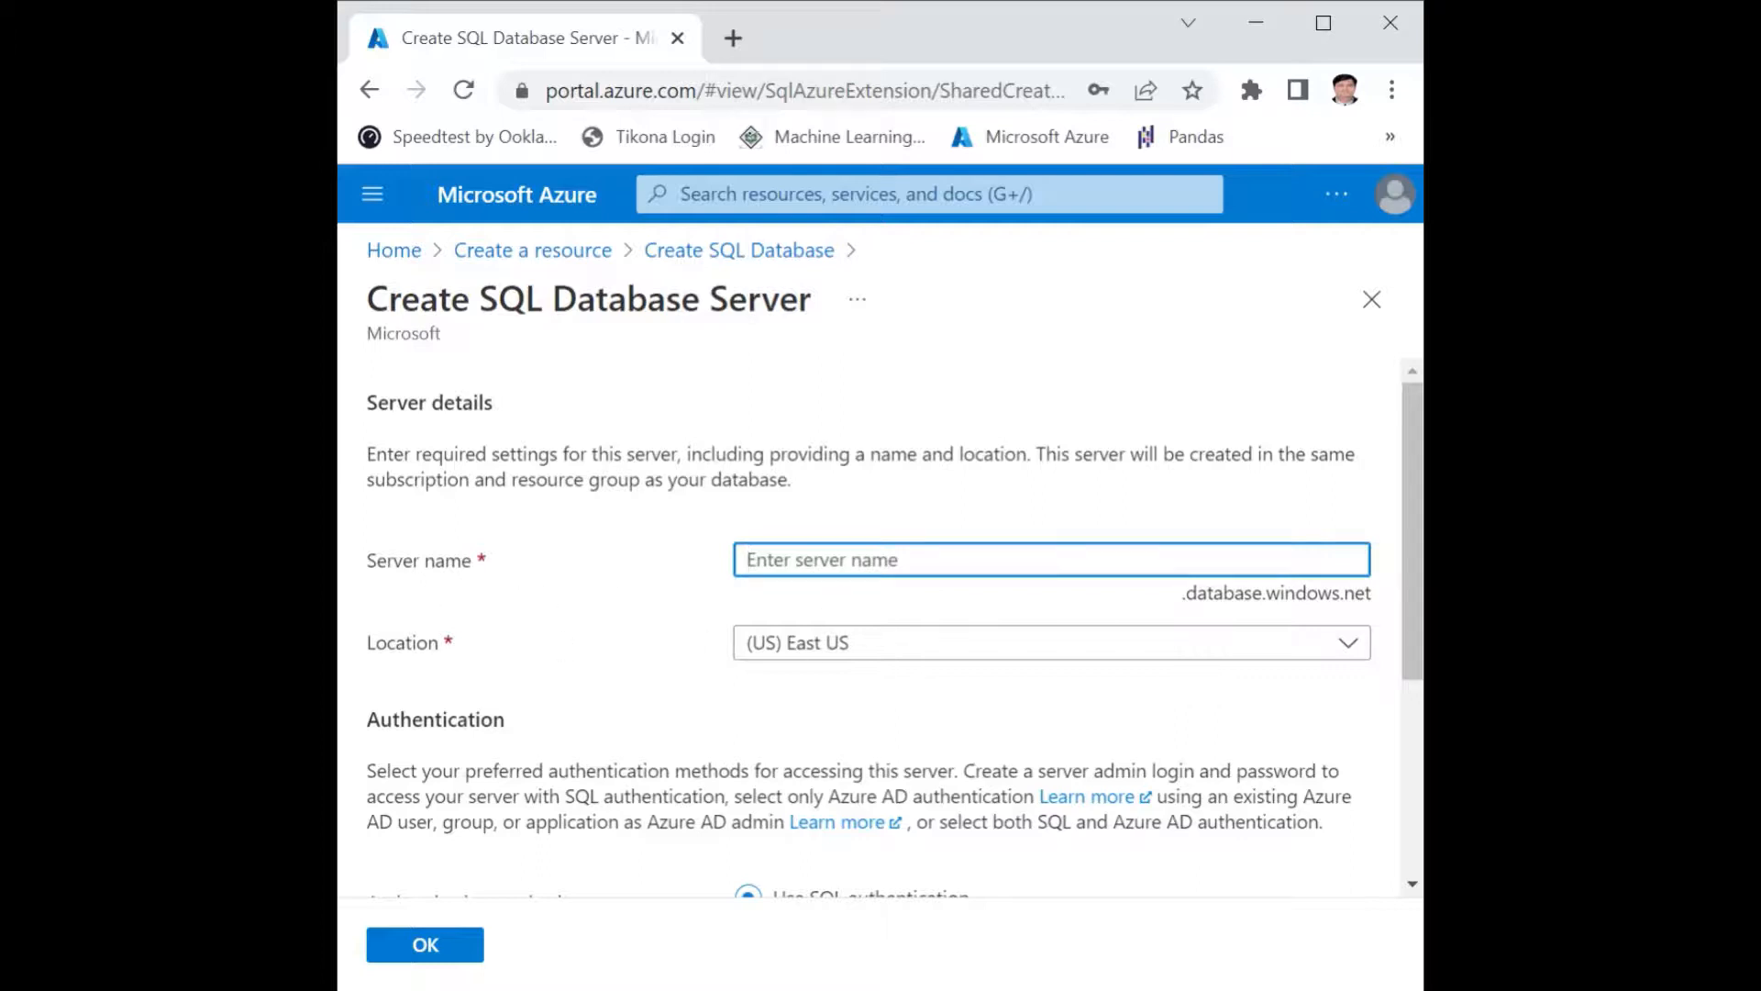
text(yoges)
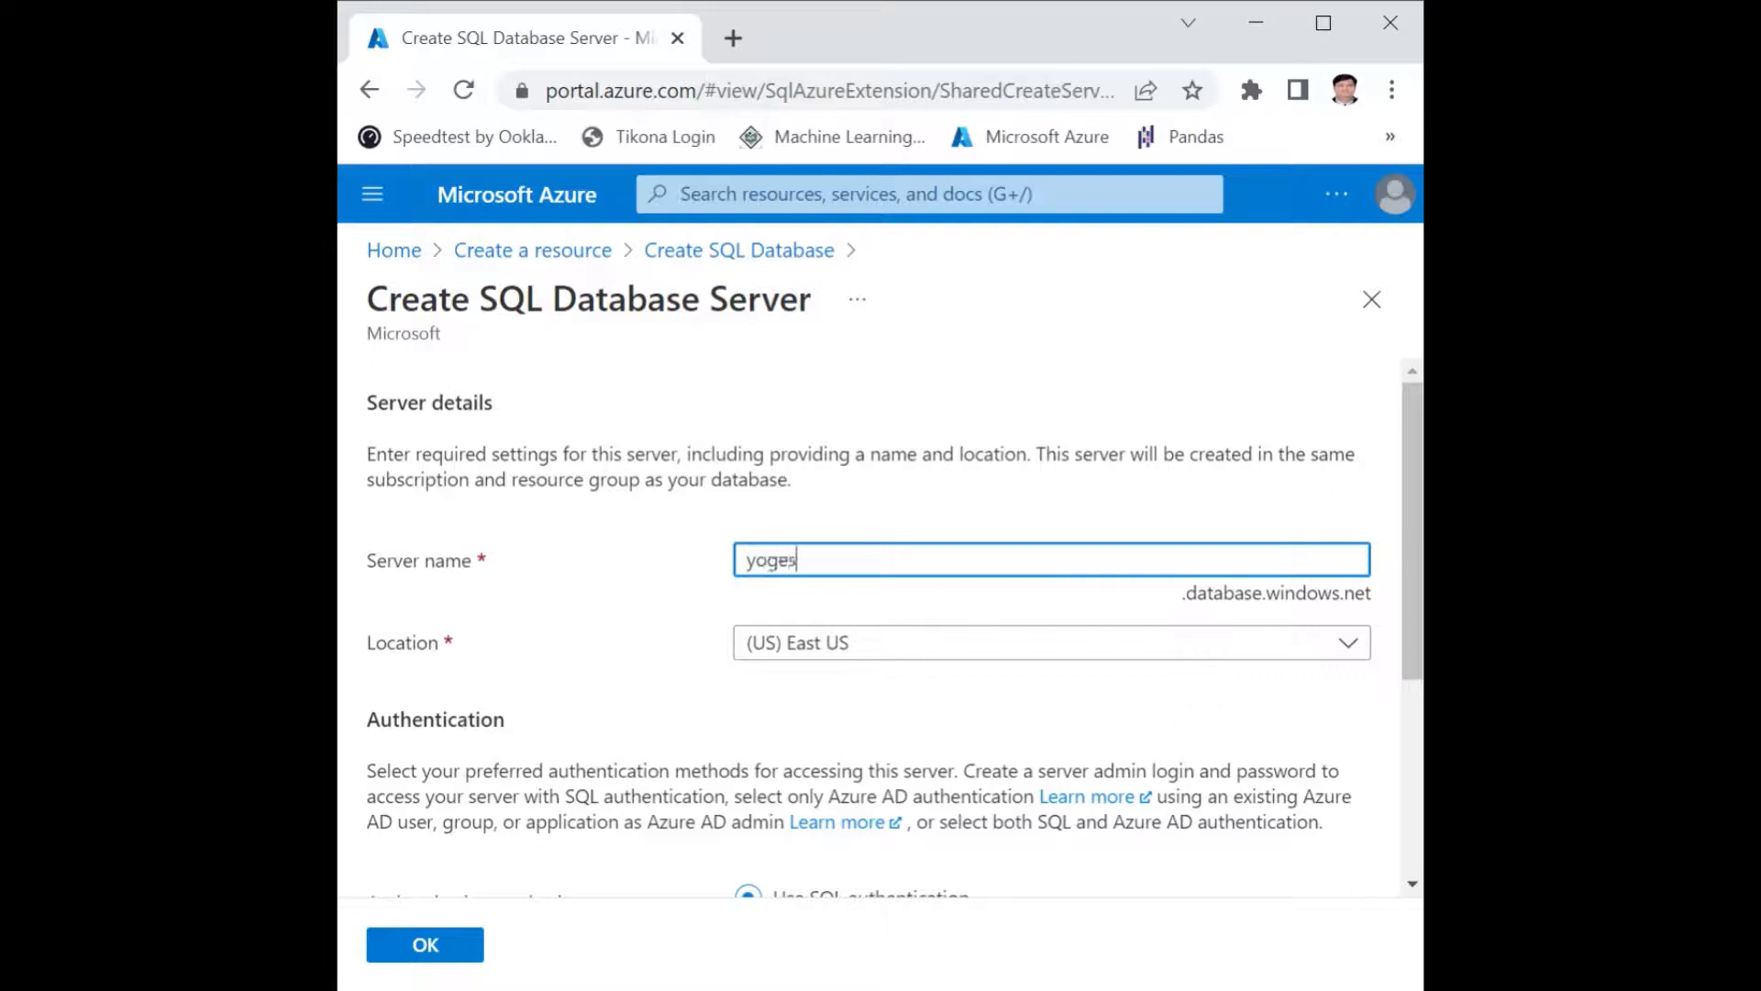
text(hsql)
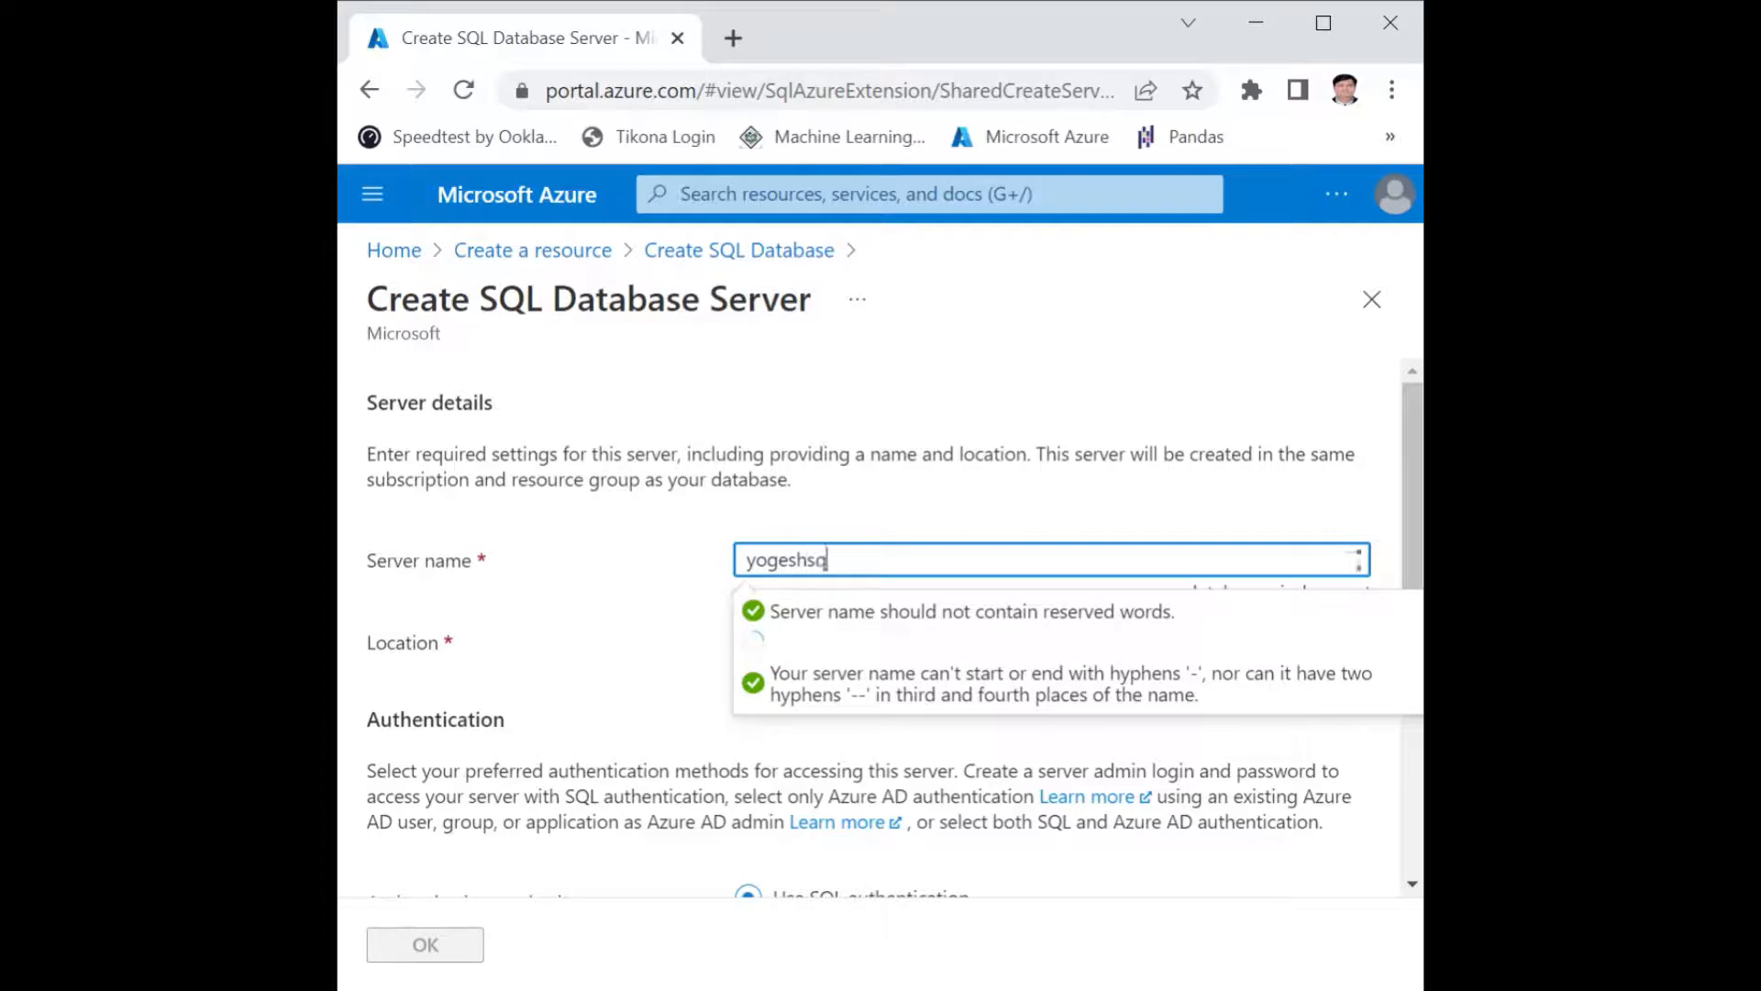
text(server)
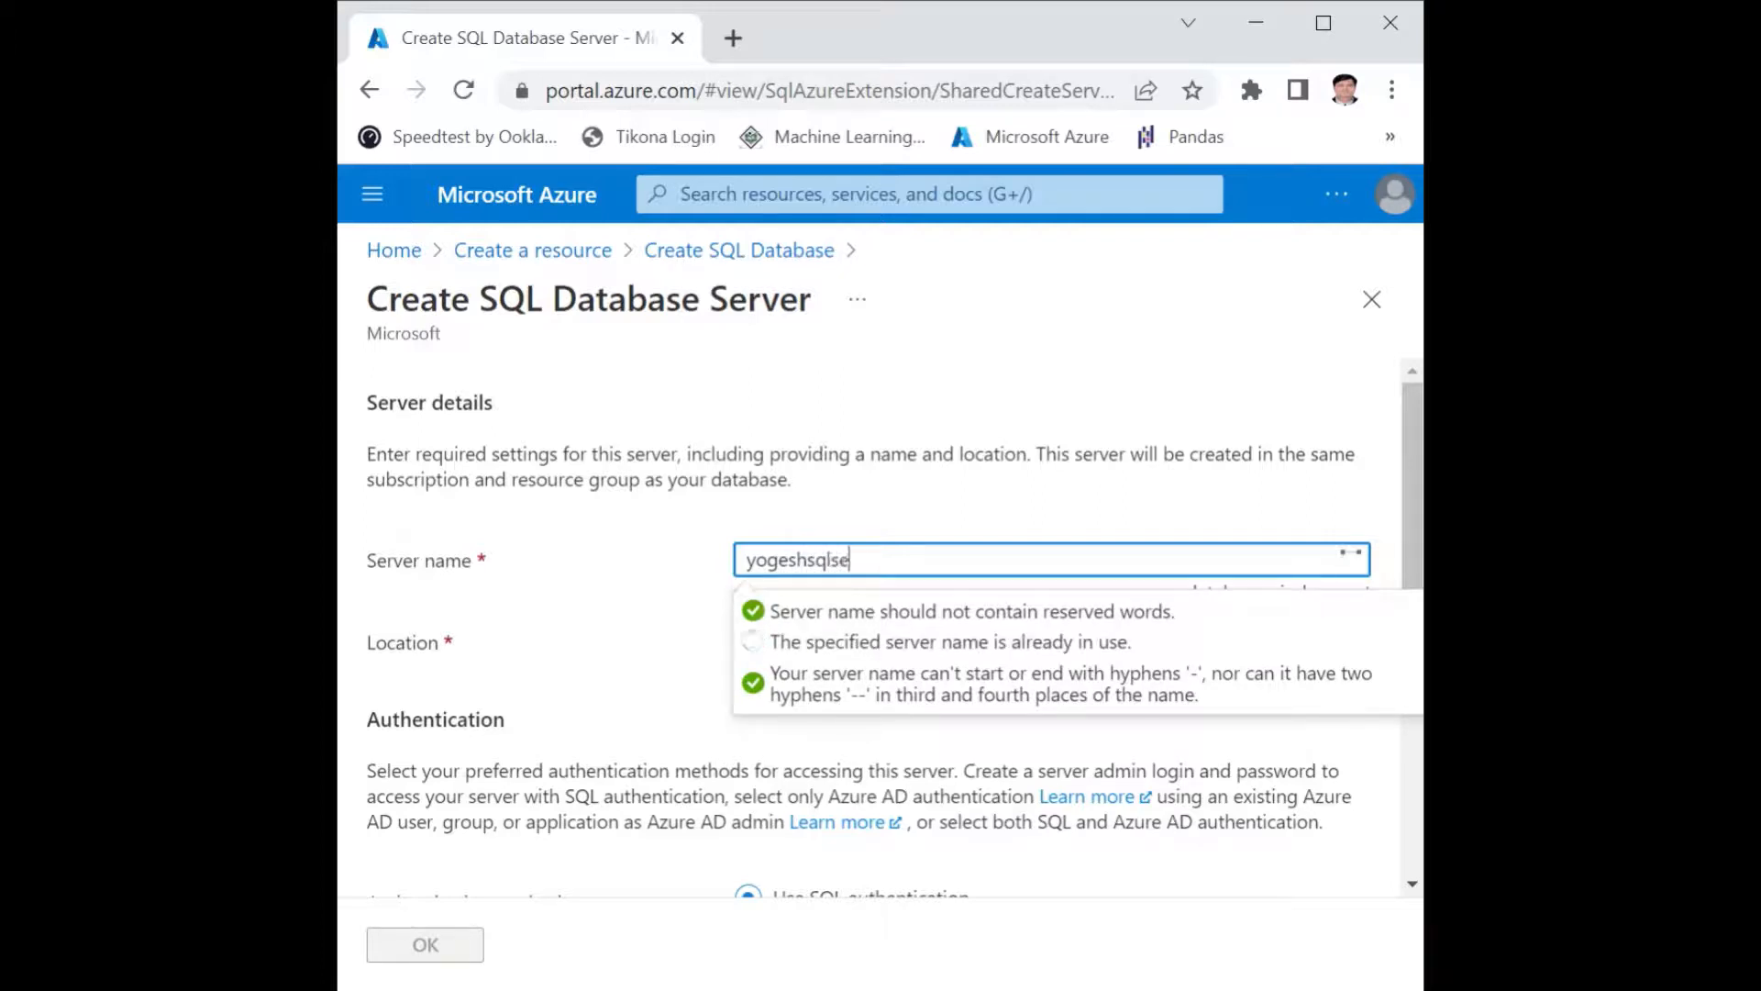
click(641, 617)
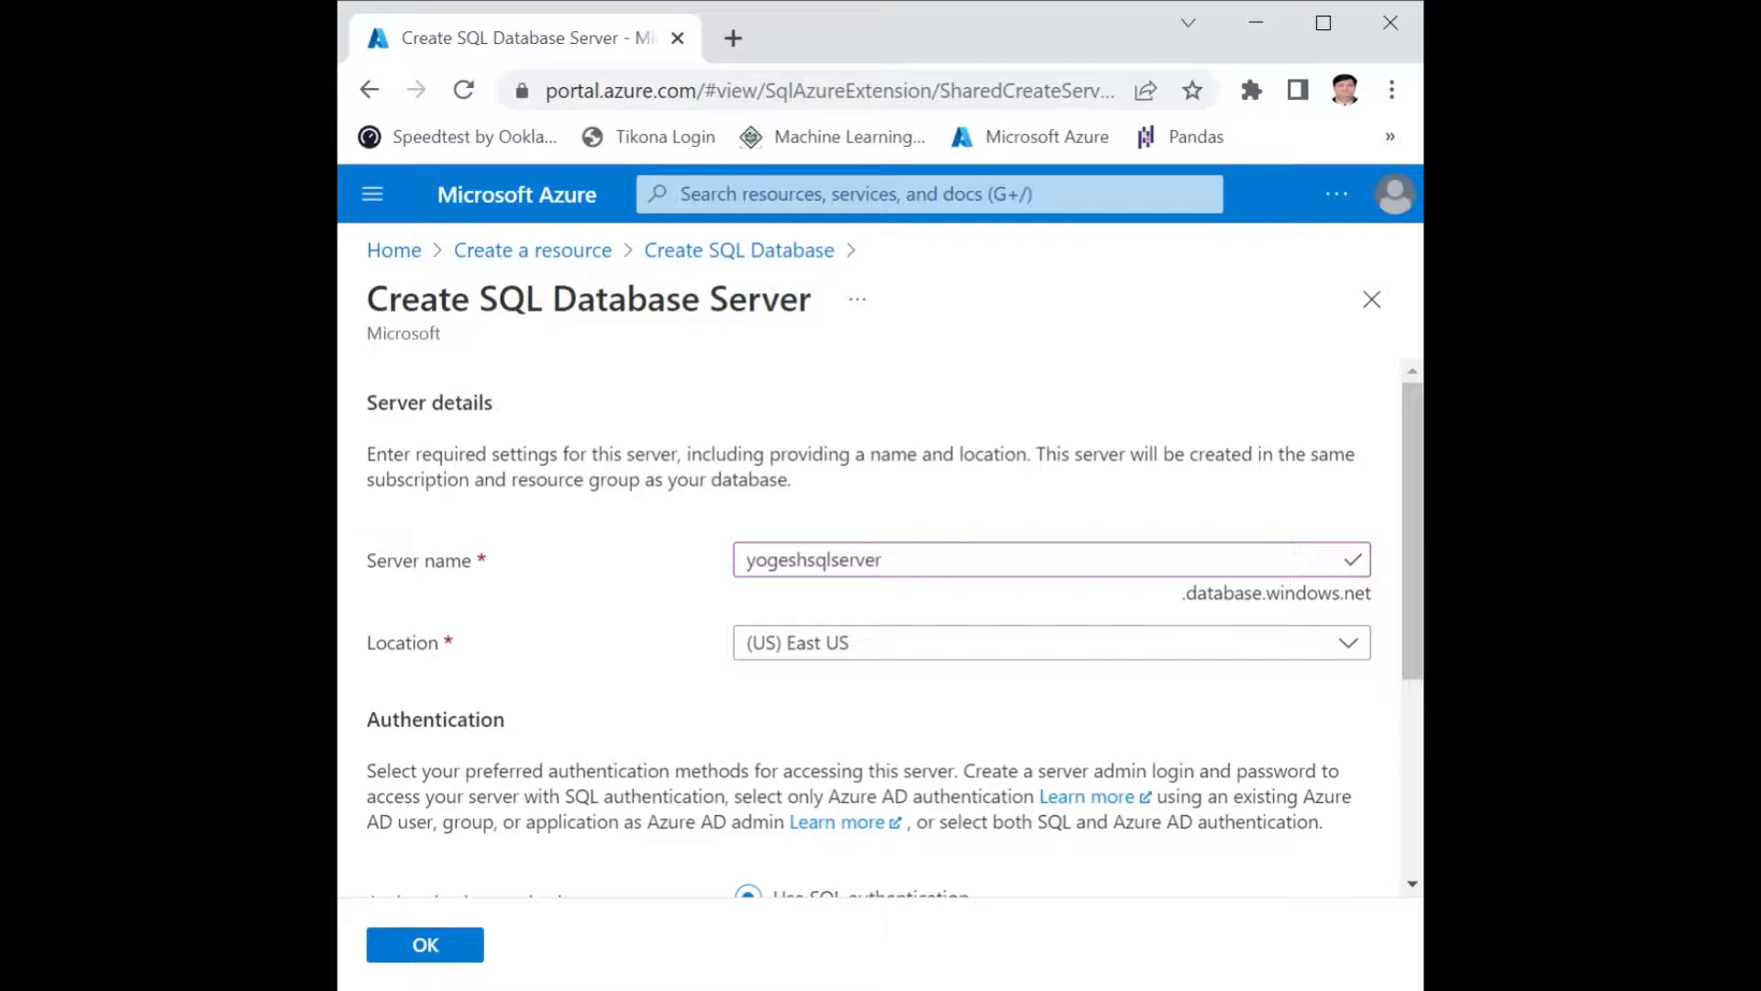
Shorten the server name to the owner's first name followed by just "sql".
drag(884, 561, 739, 570)
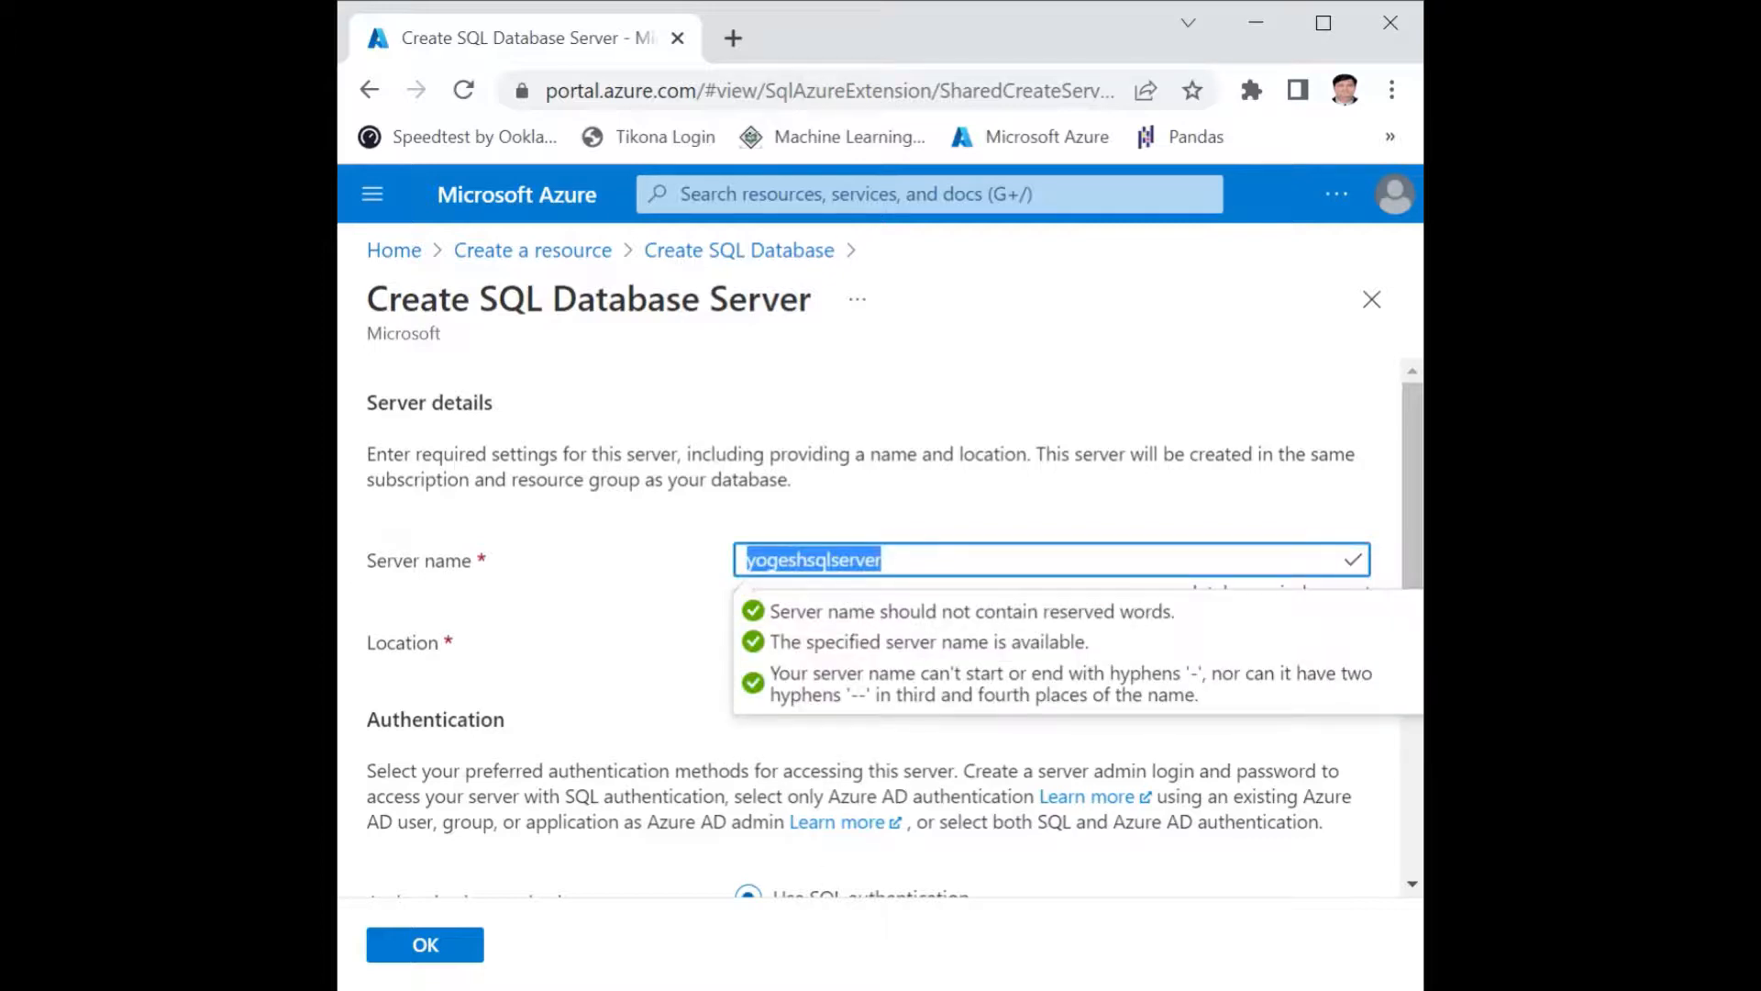
key(alt+Tab)
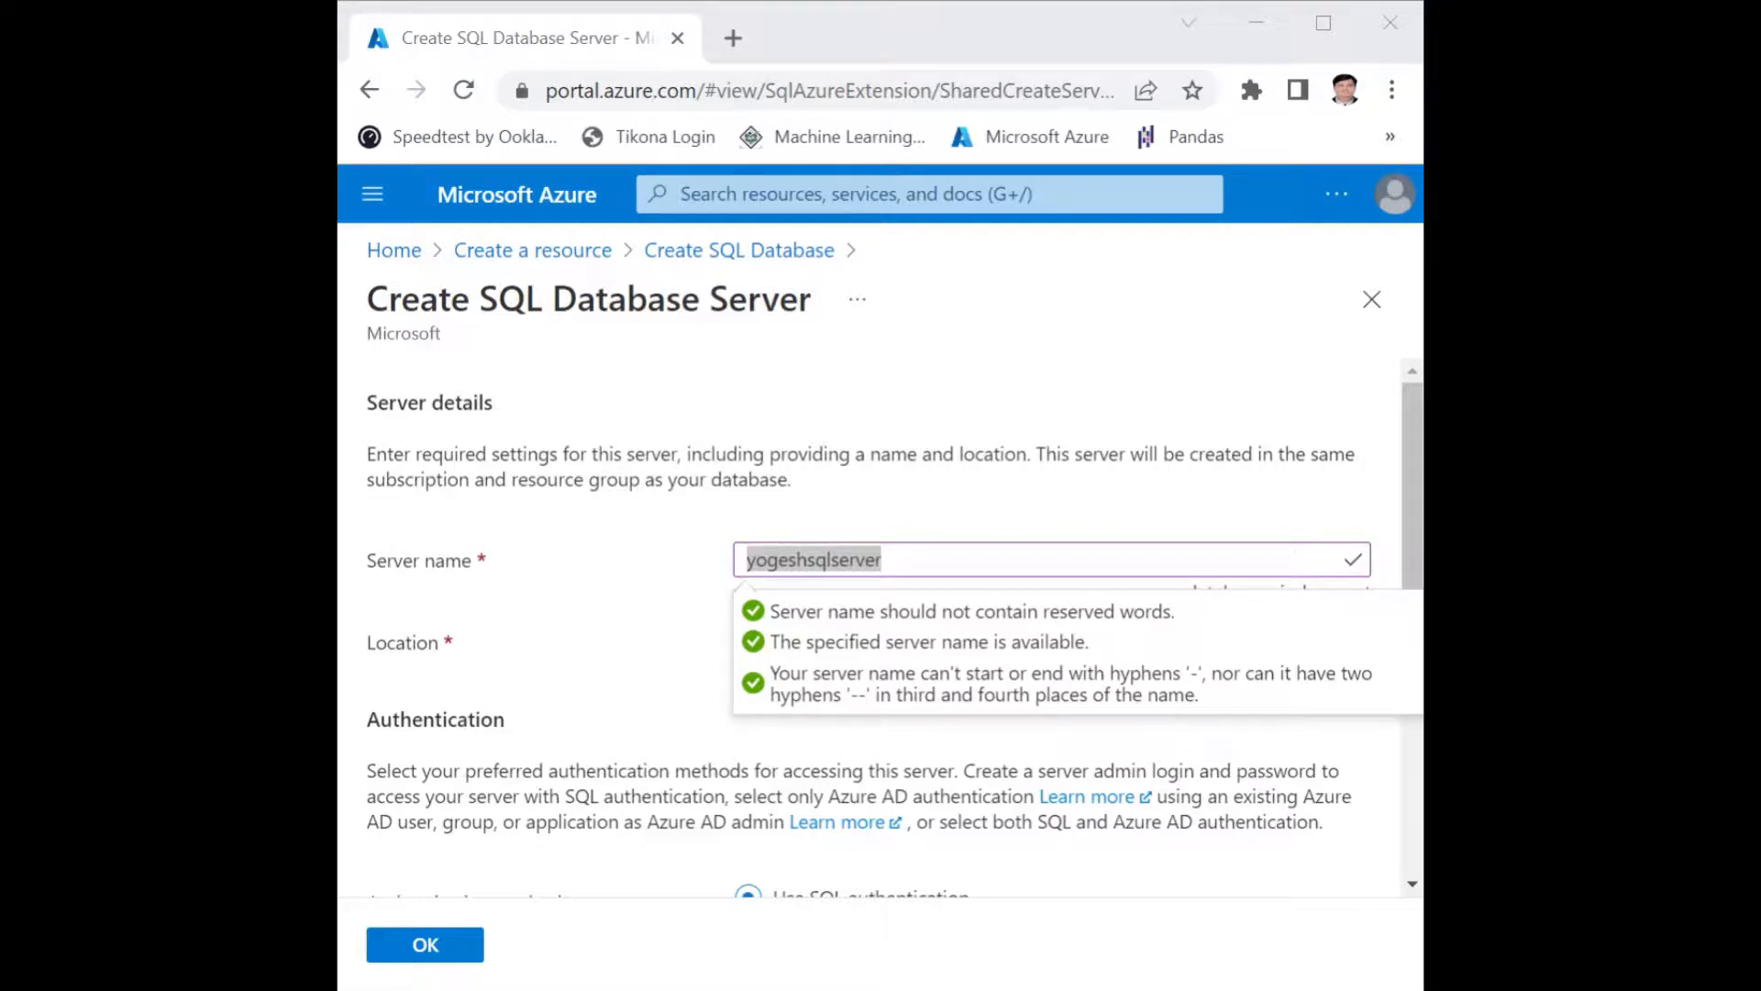
click(946, 371)
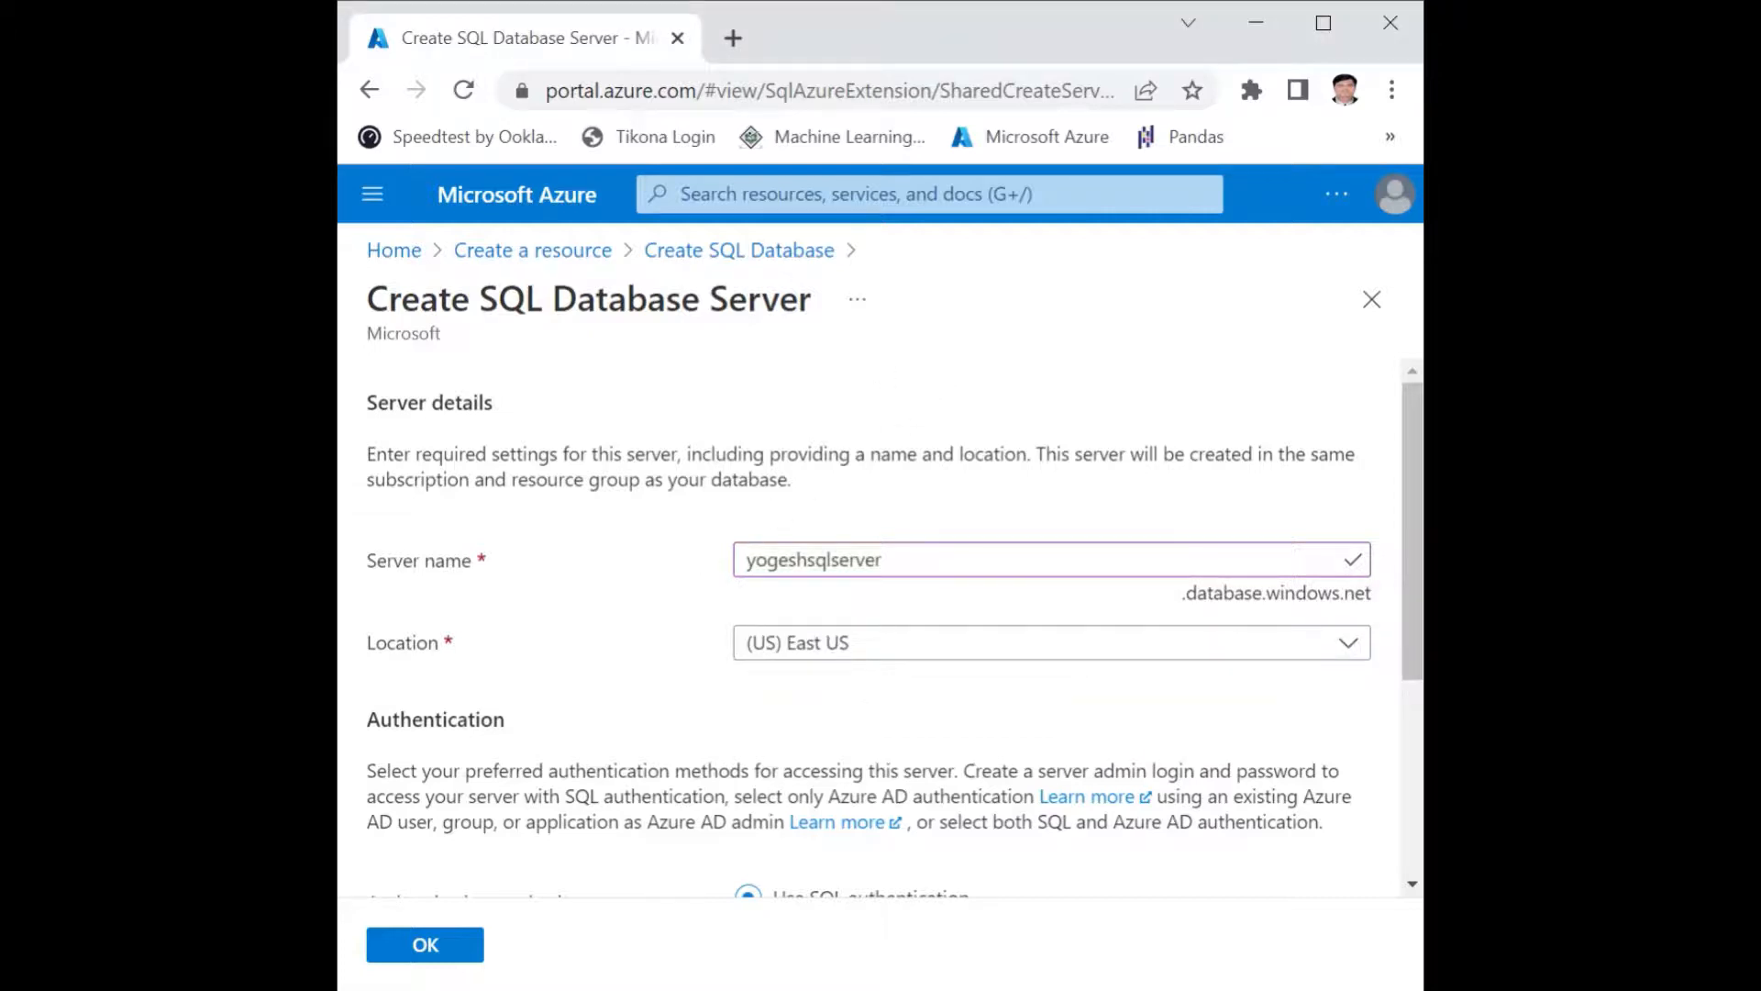
click(881, 560)
key(BackSpace)
key(BackSpace)
key(BackSpace)
key(BackSpace)
key(BackSpace)
key(BackSpace)
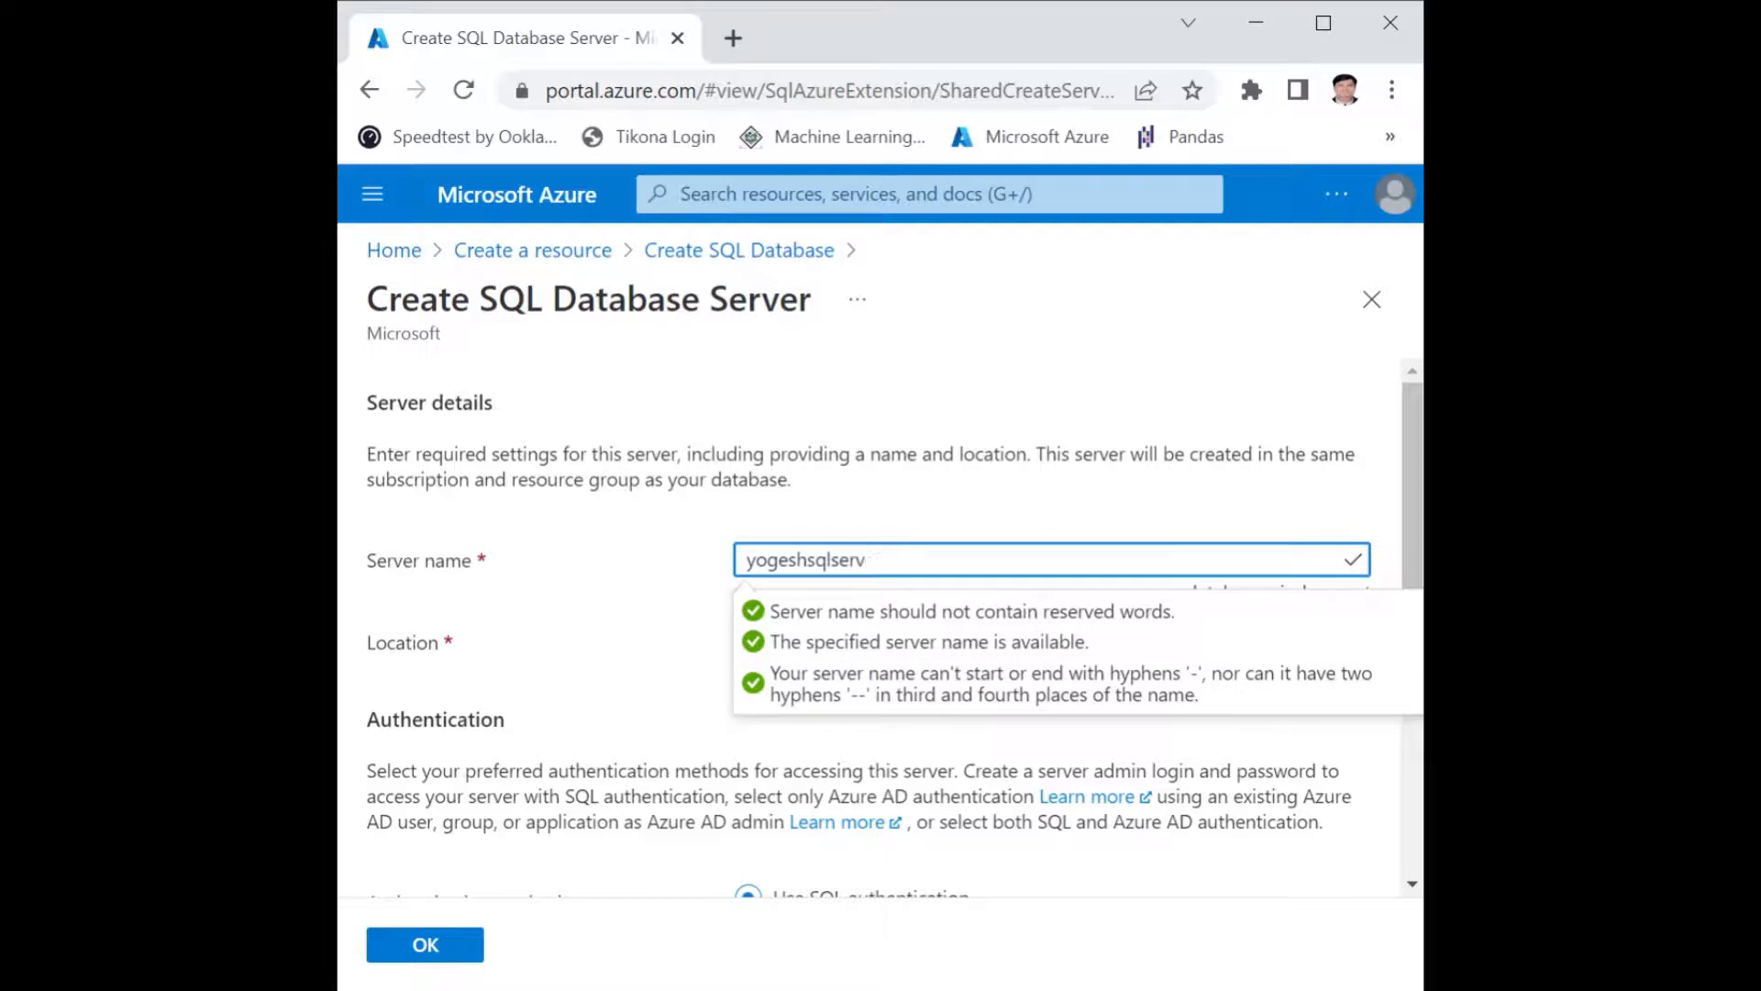
click(576, 589)
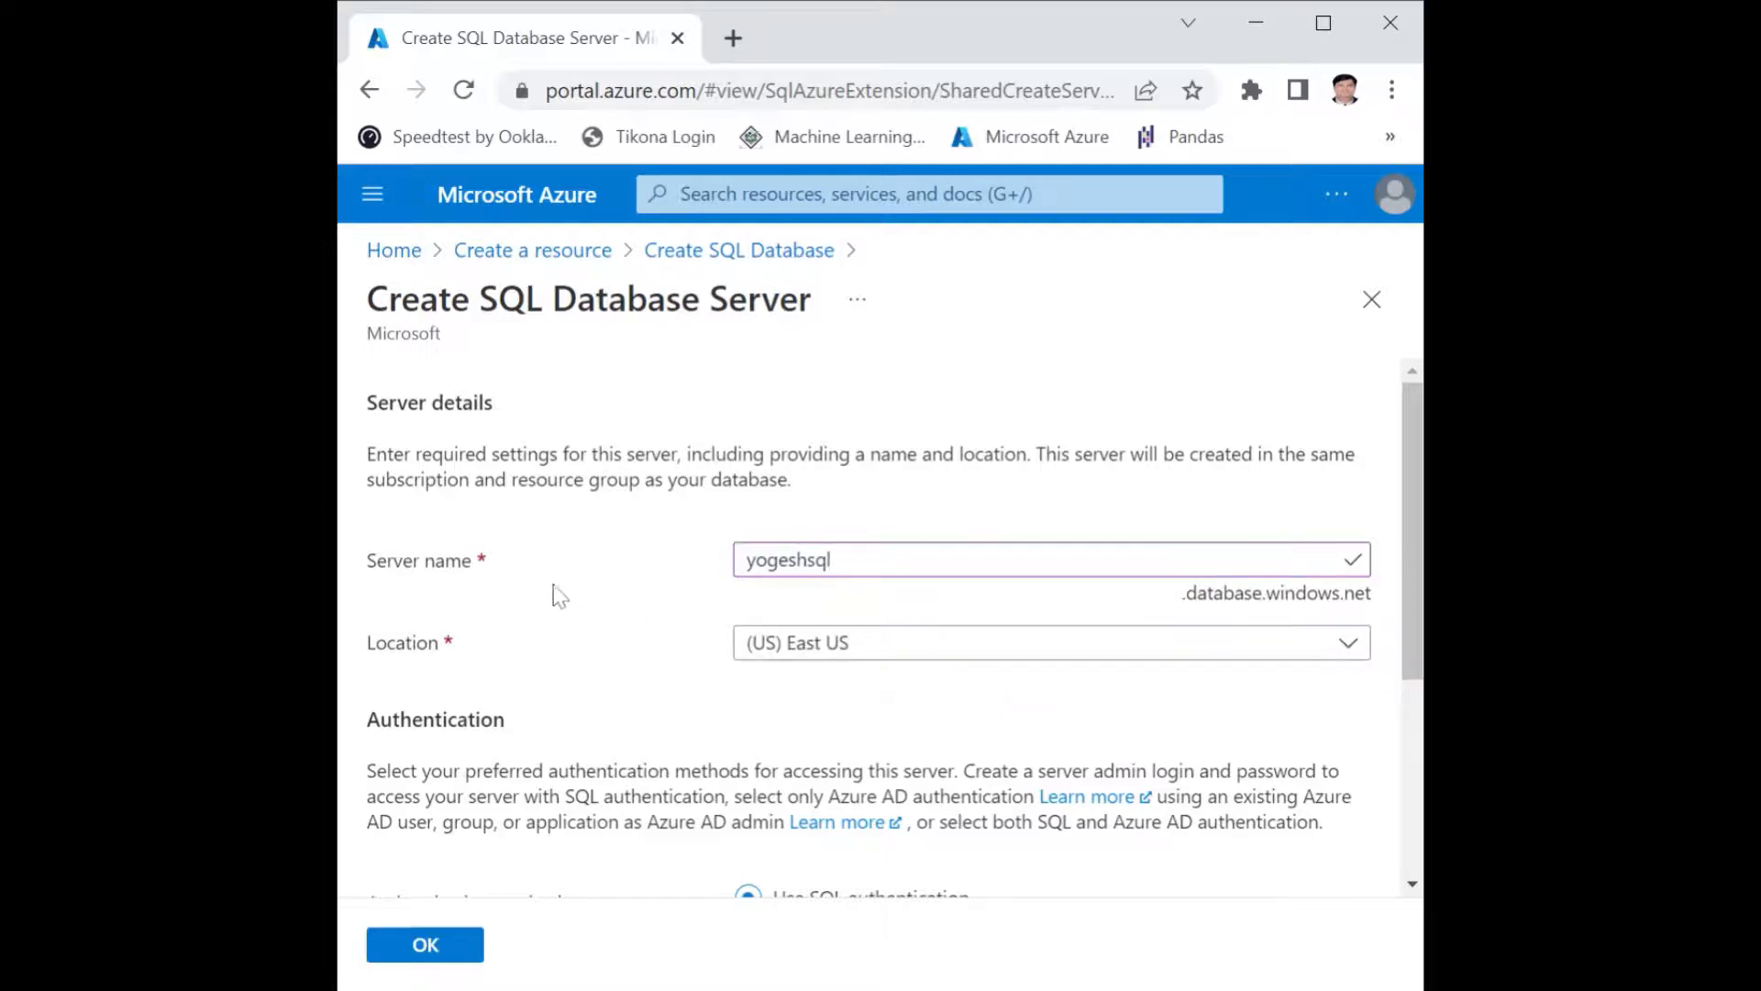
Enter the server admin login name for the server's SQL authentication.
key(alt+Tab)
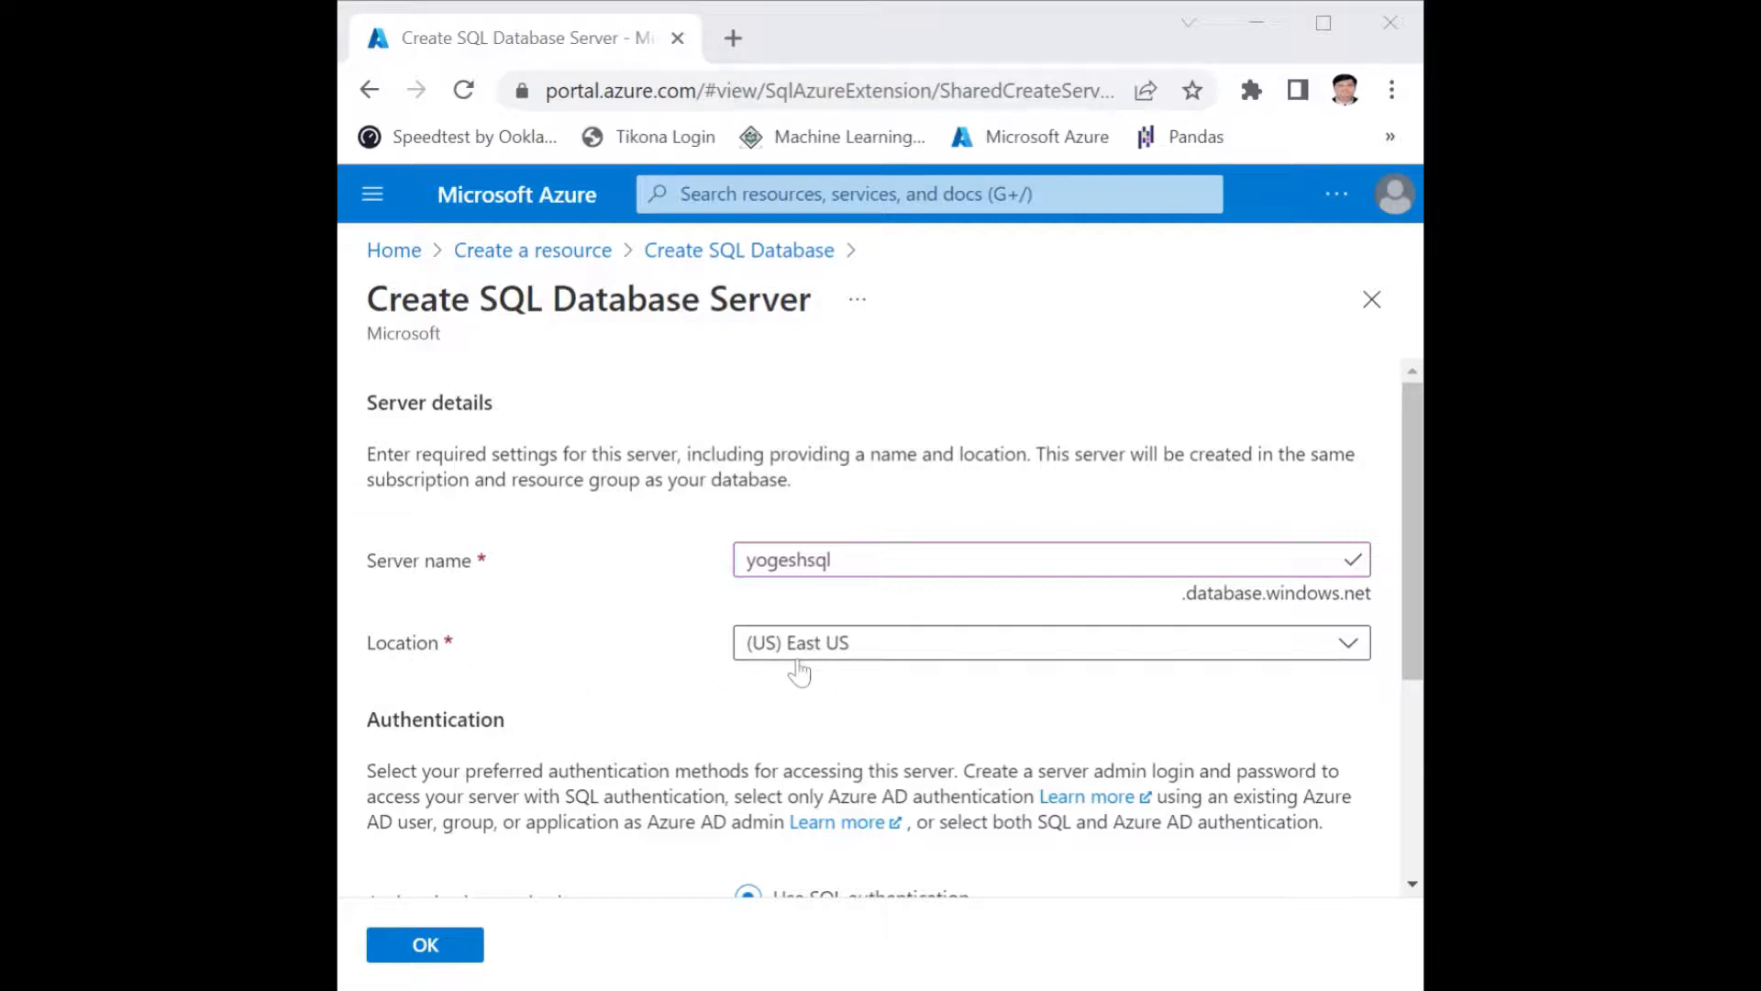
scroll(624, 660, down, 3)
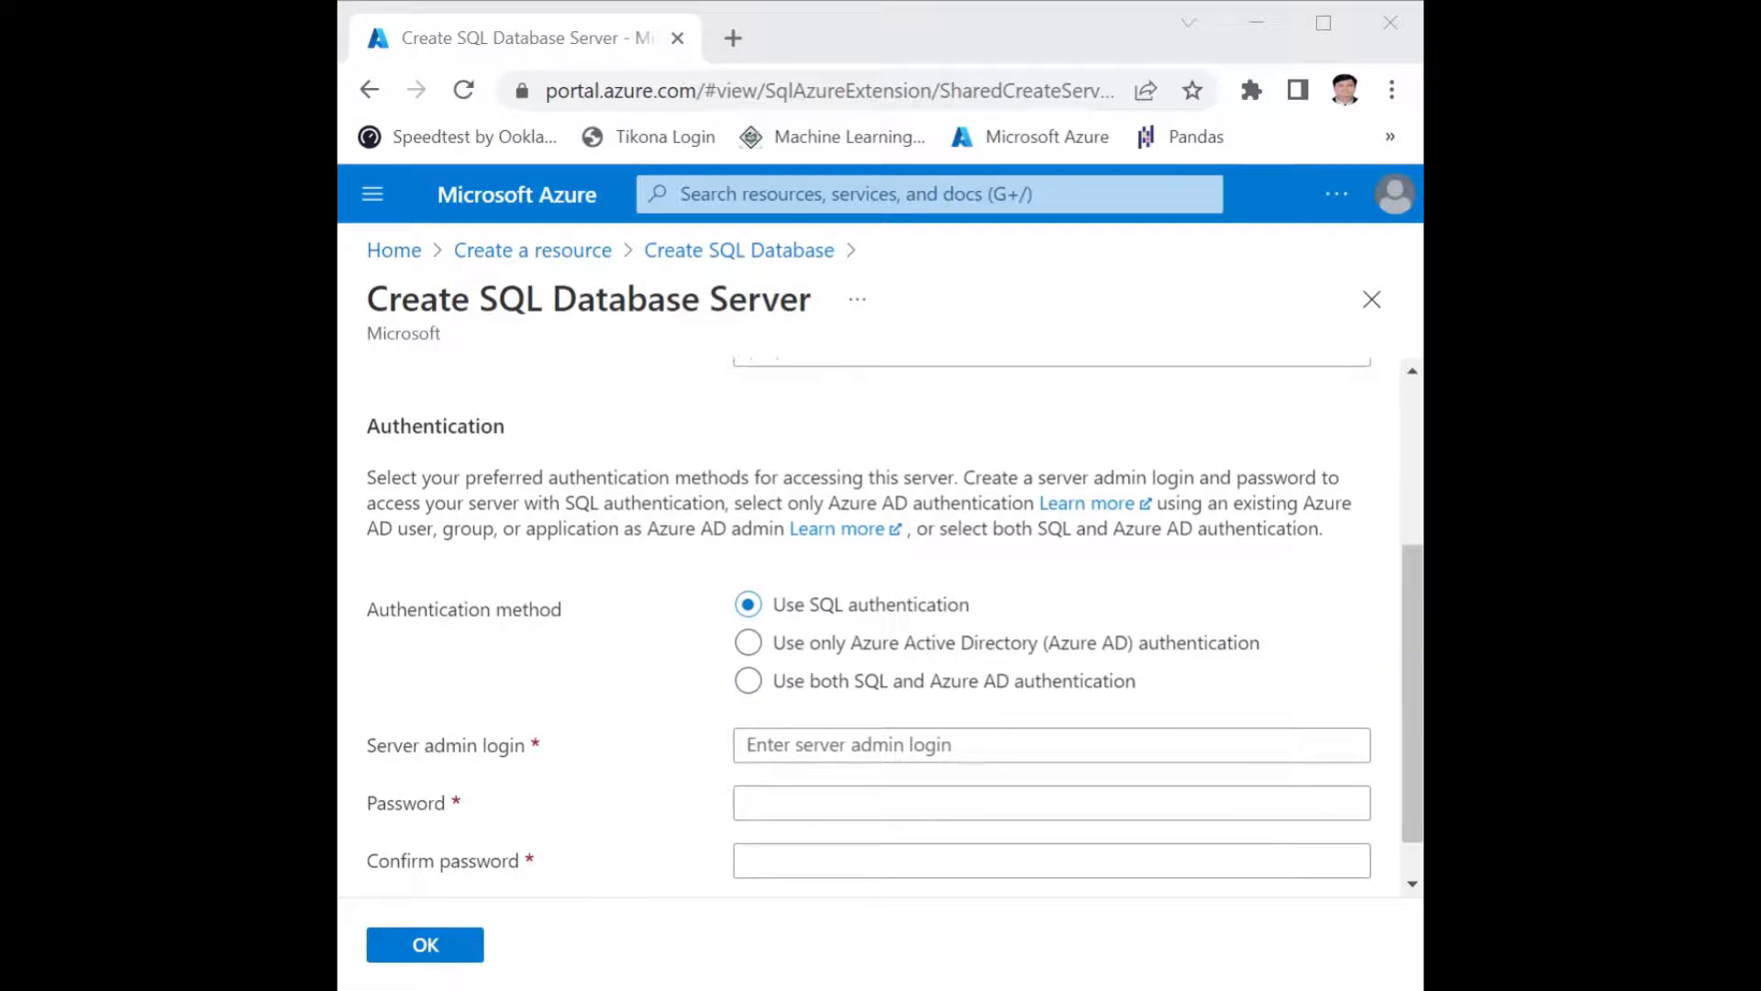
drag(366, 426, 505, 425)
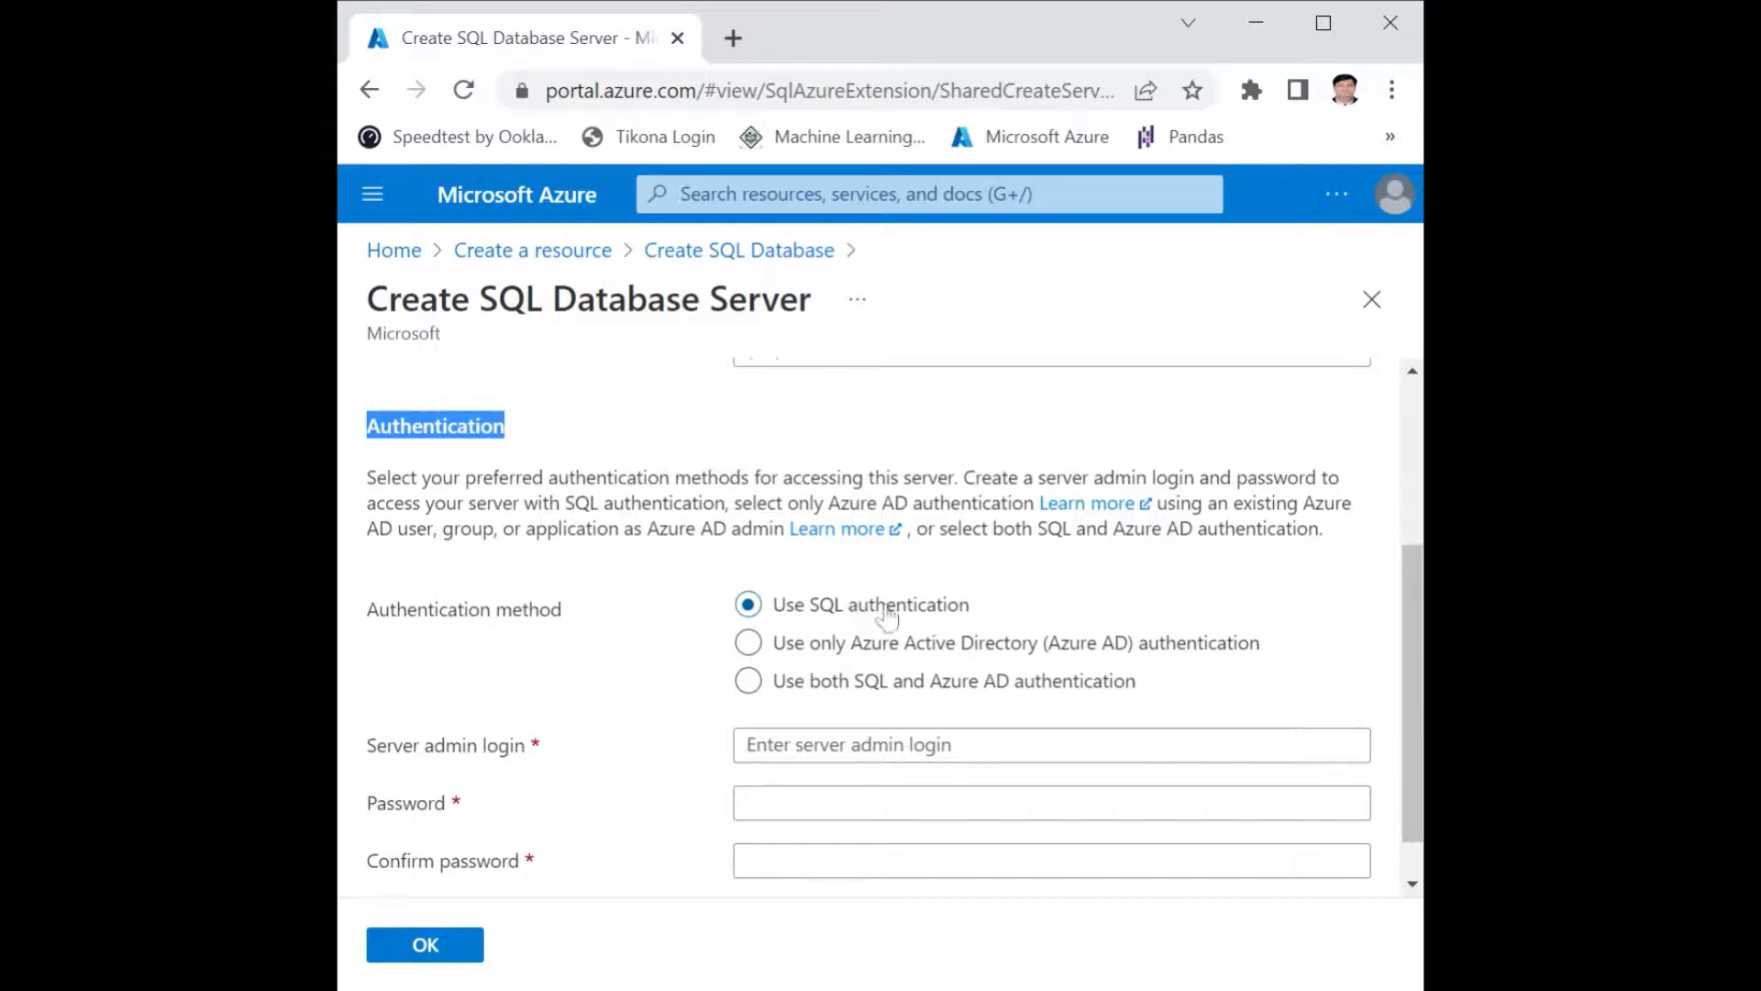
scroll(917, 619, down, 1)
click(749, 627)
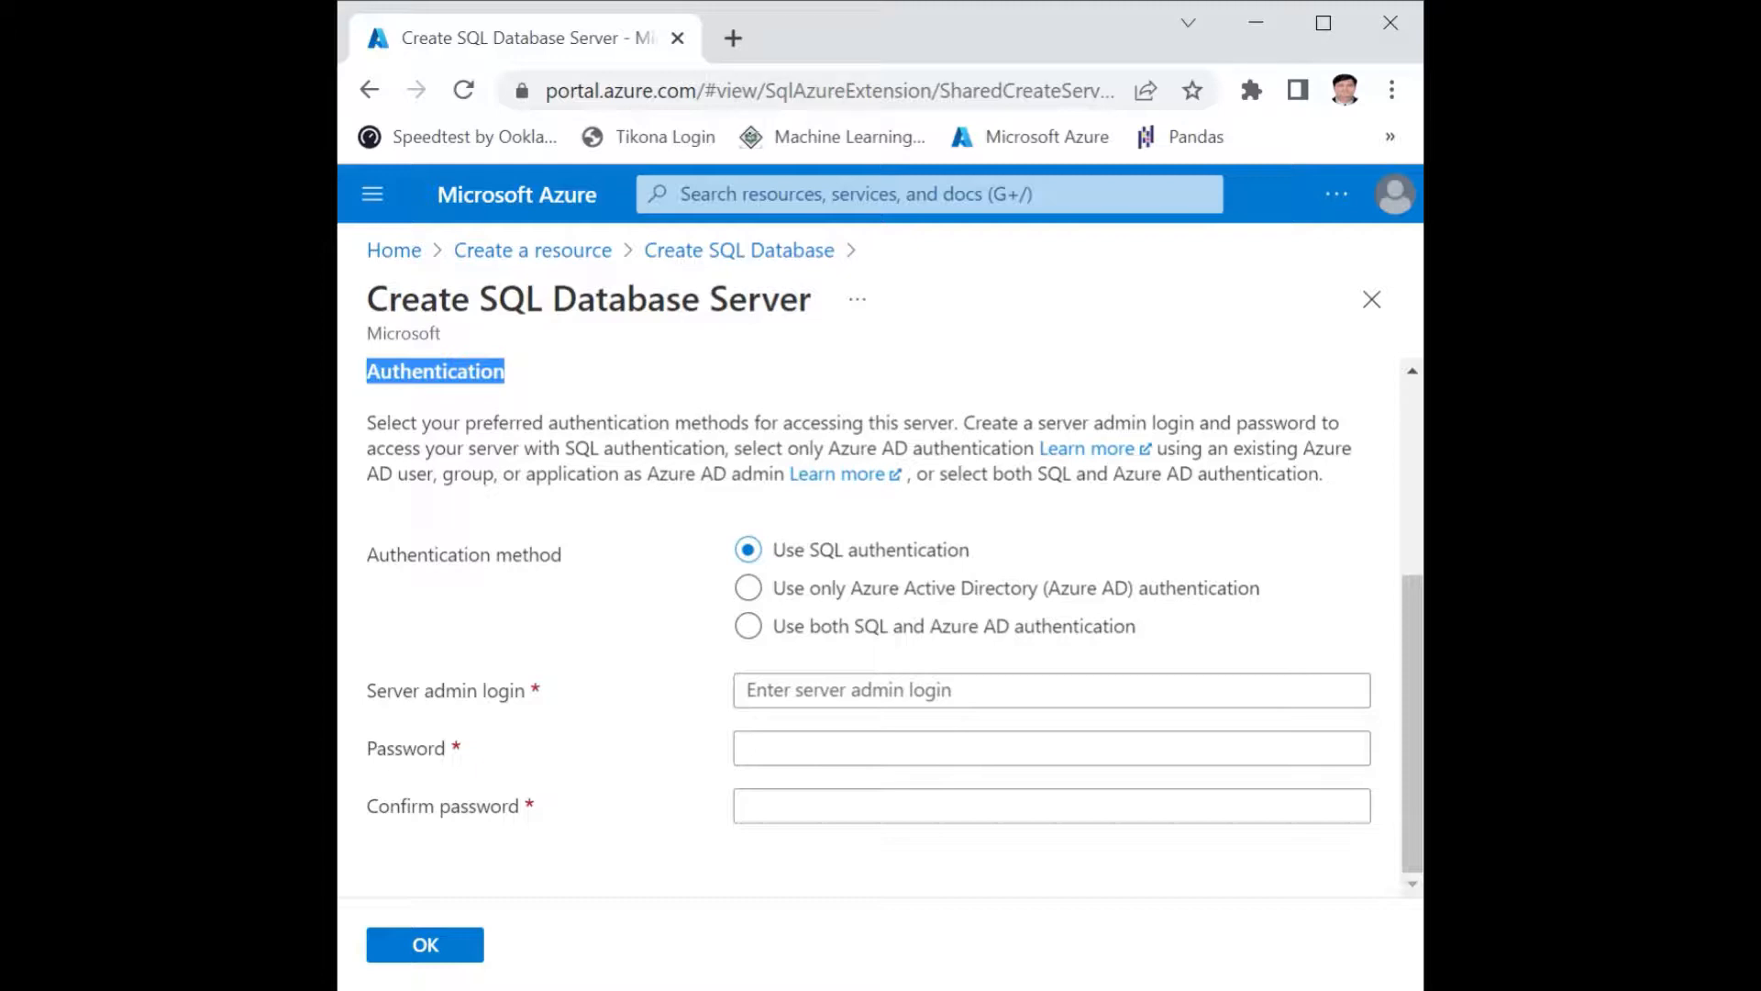
click(1052, 690)
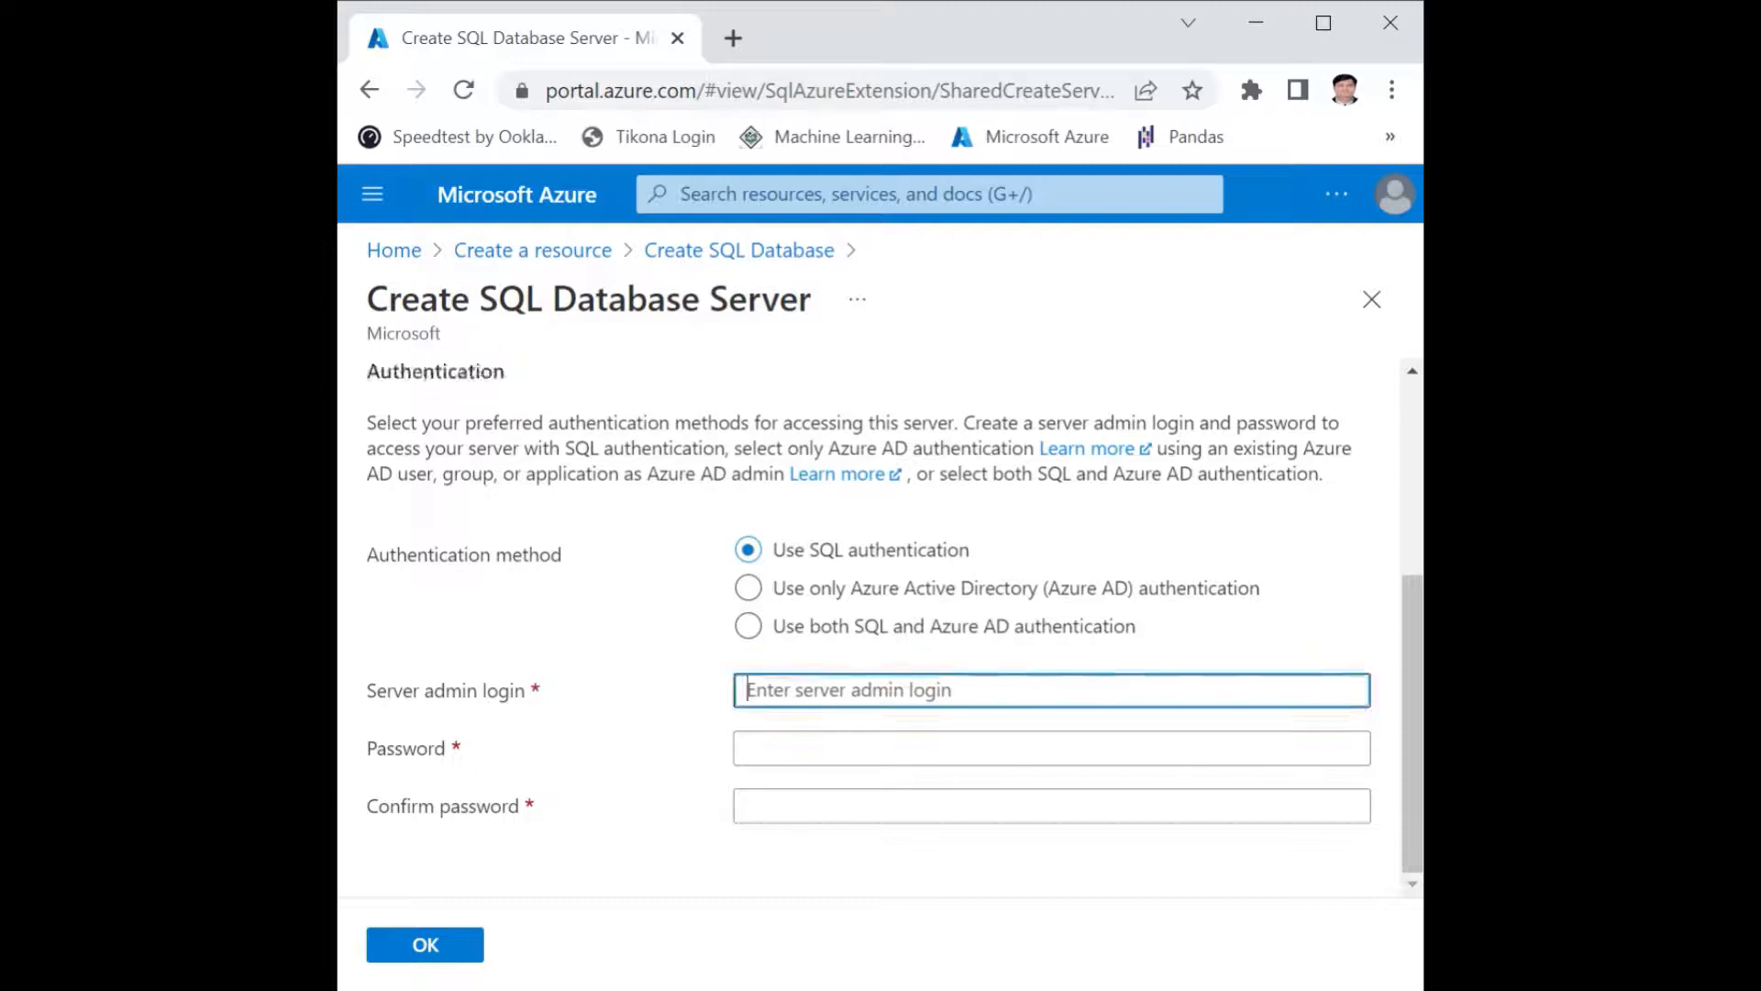
text(yhraje)
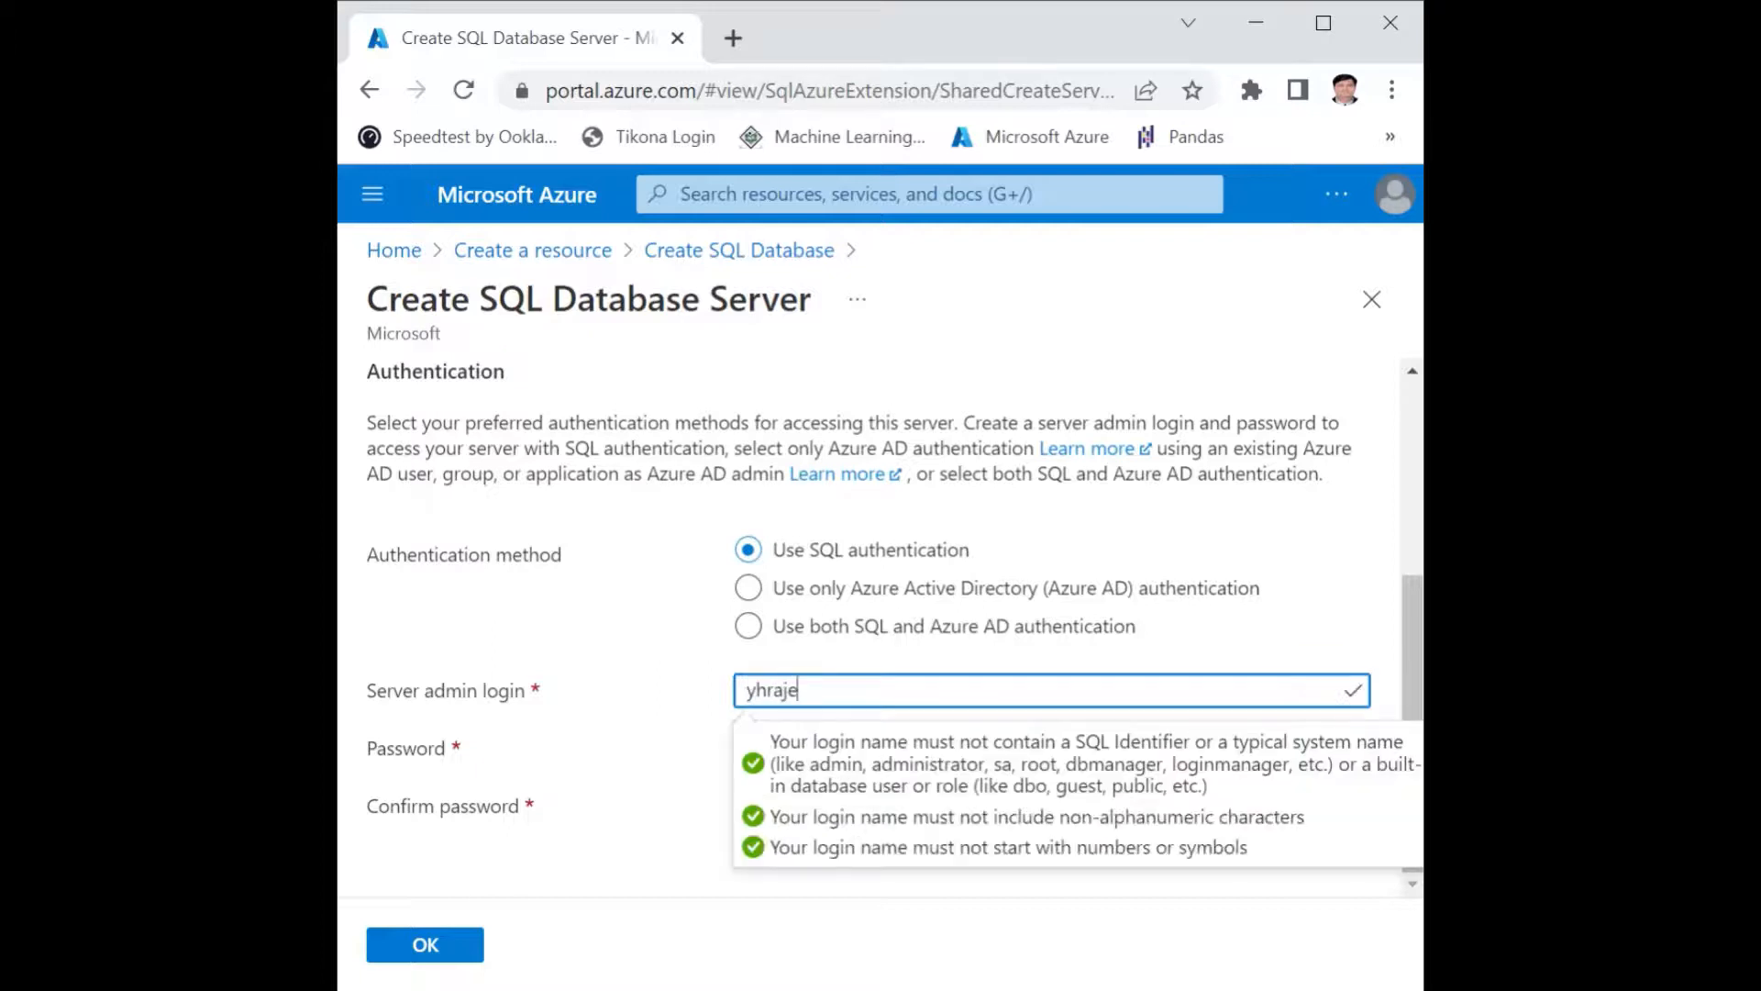
Enter and confirm the server admin password, and accept the new SQL server's settings.
key(Tab)
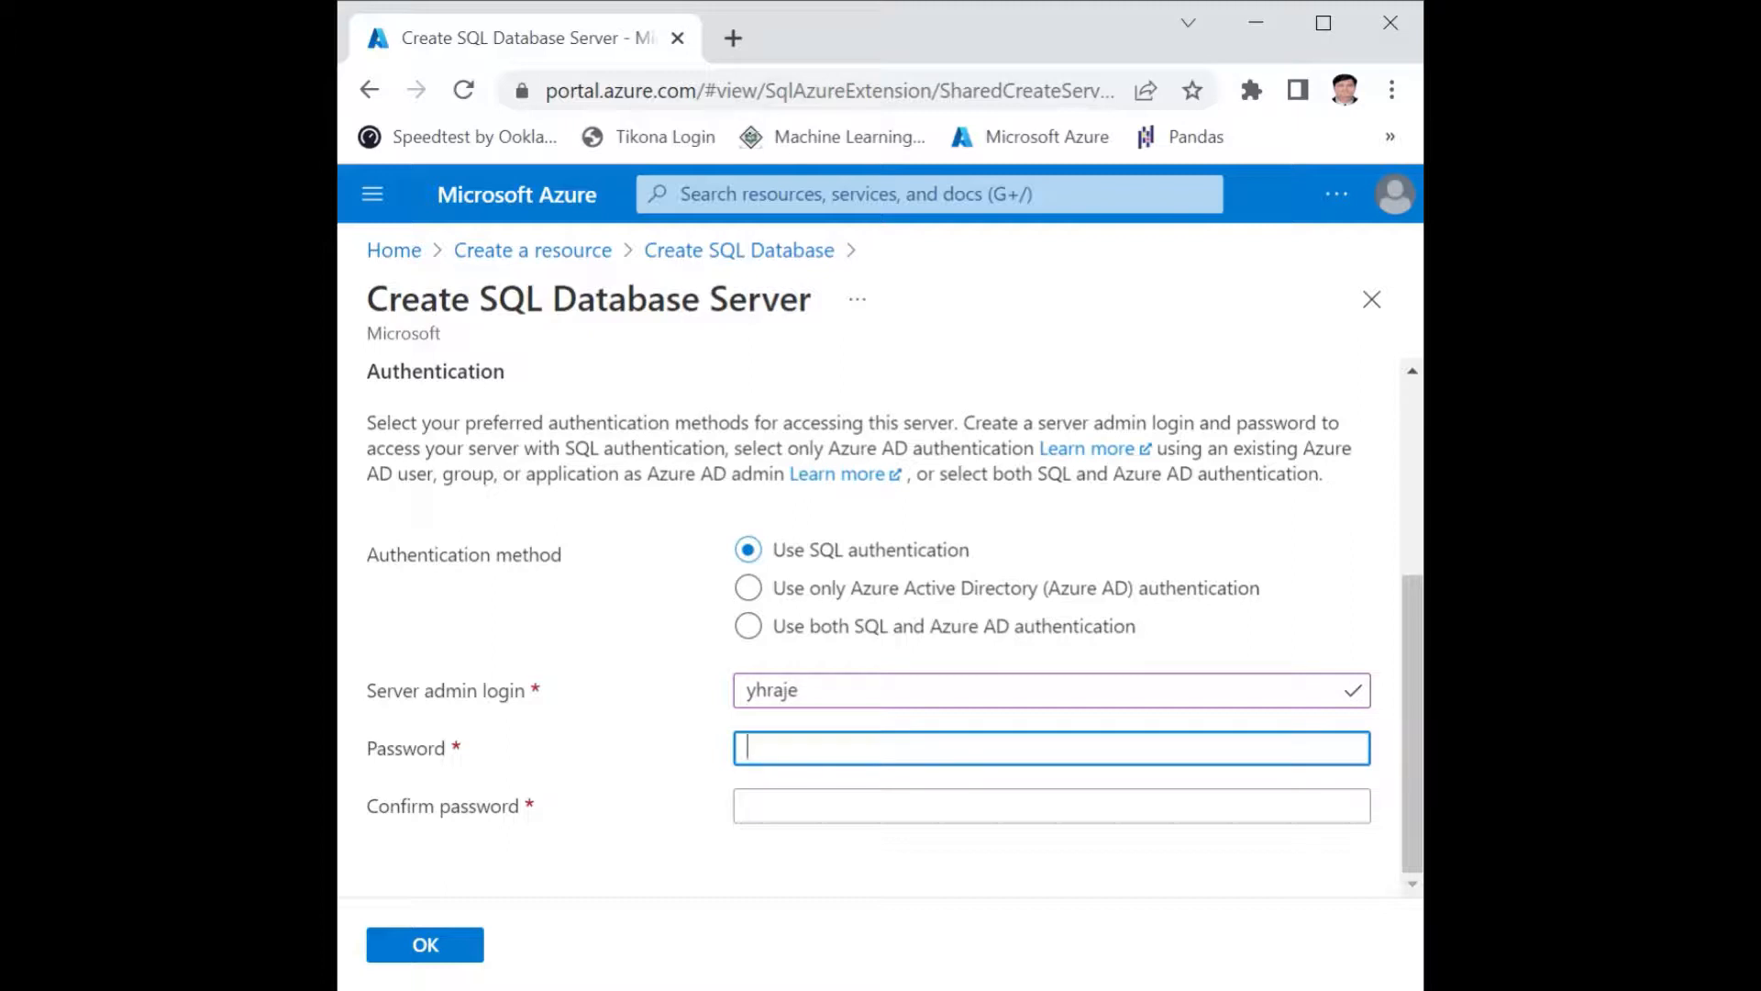
text(•••••••••)
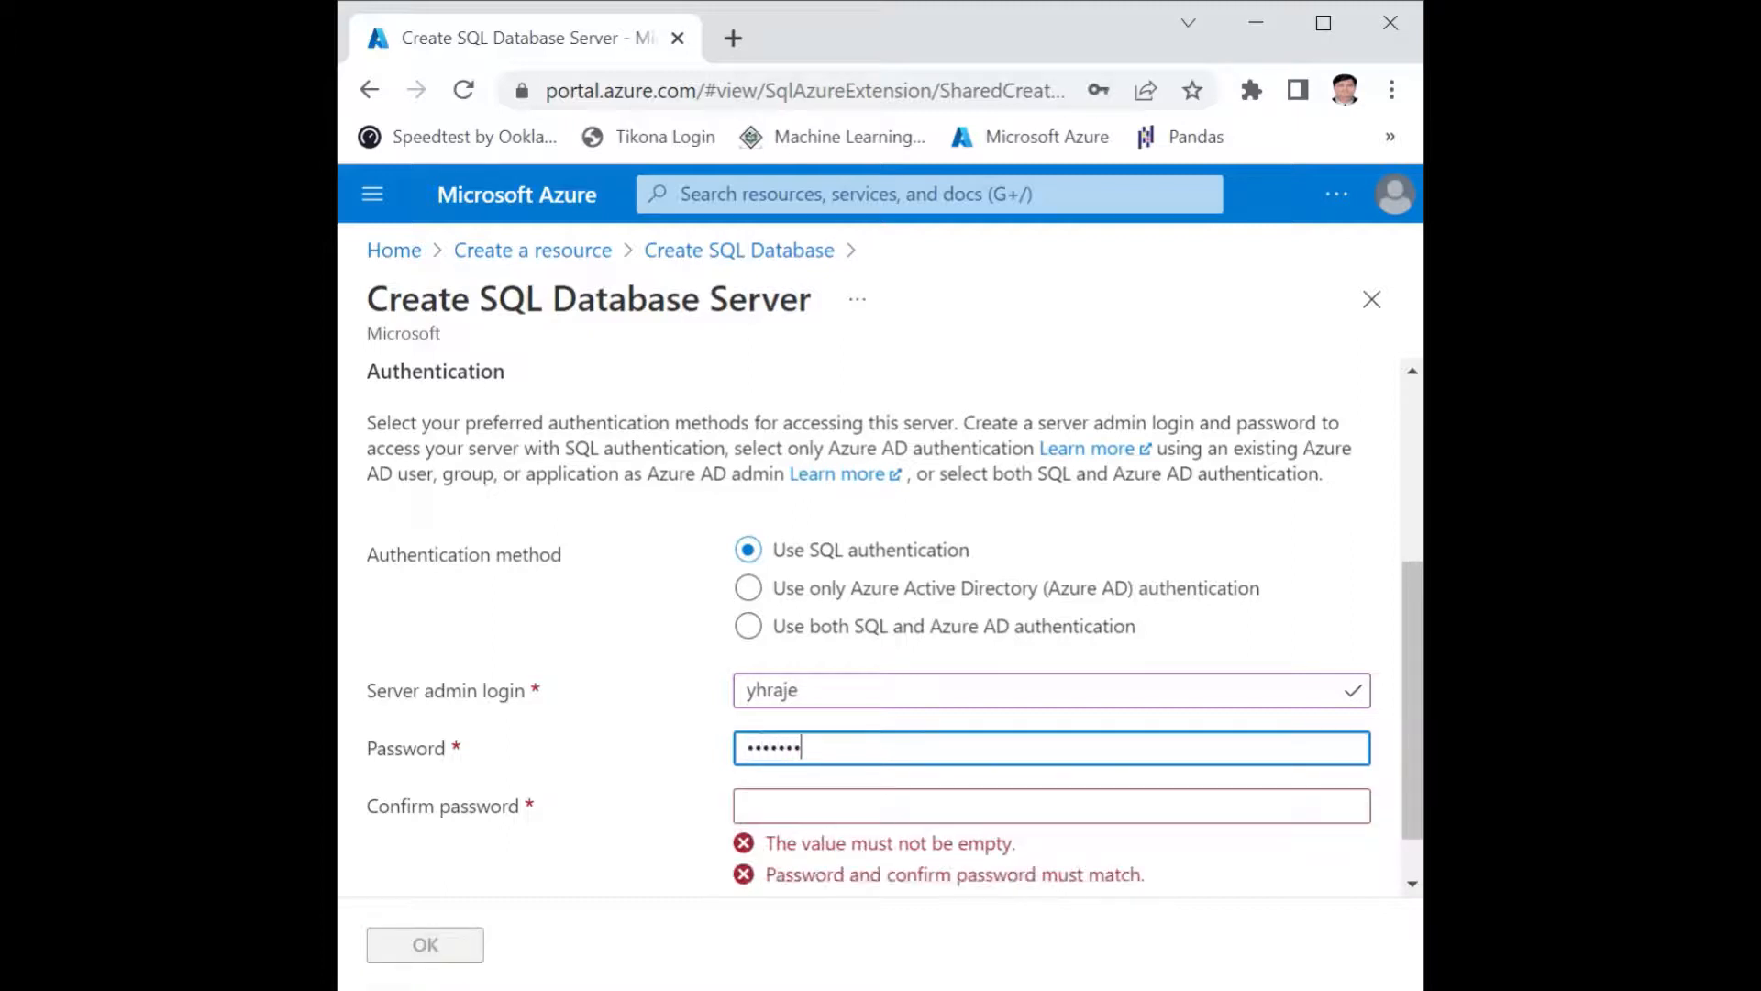
text(•)
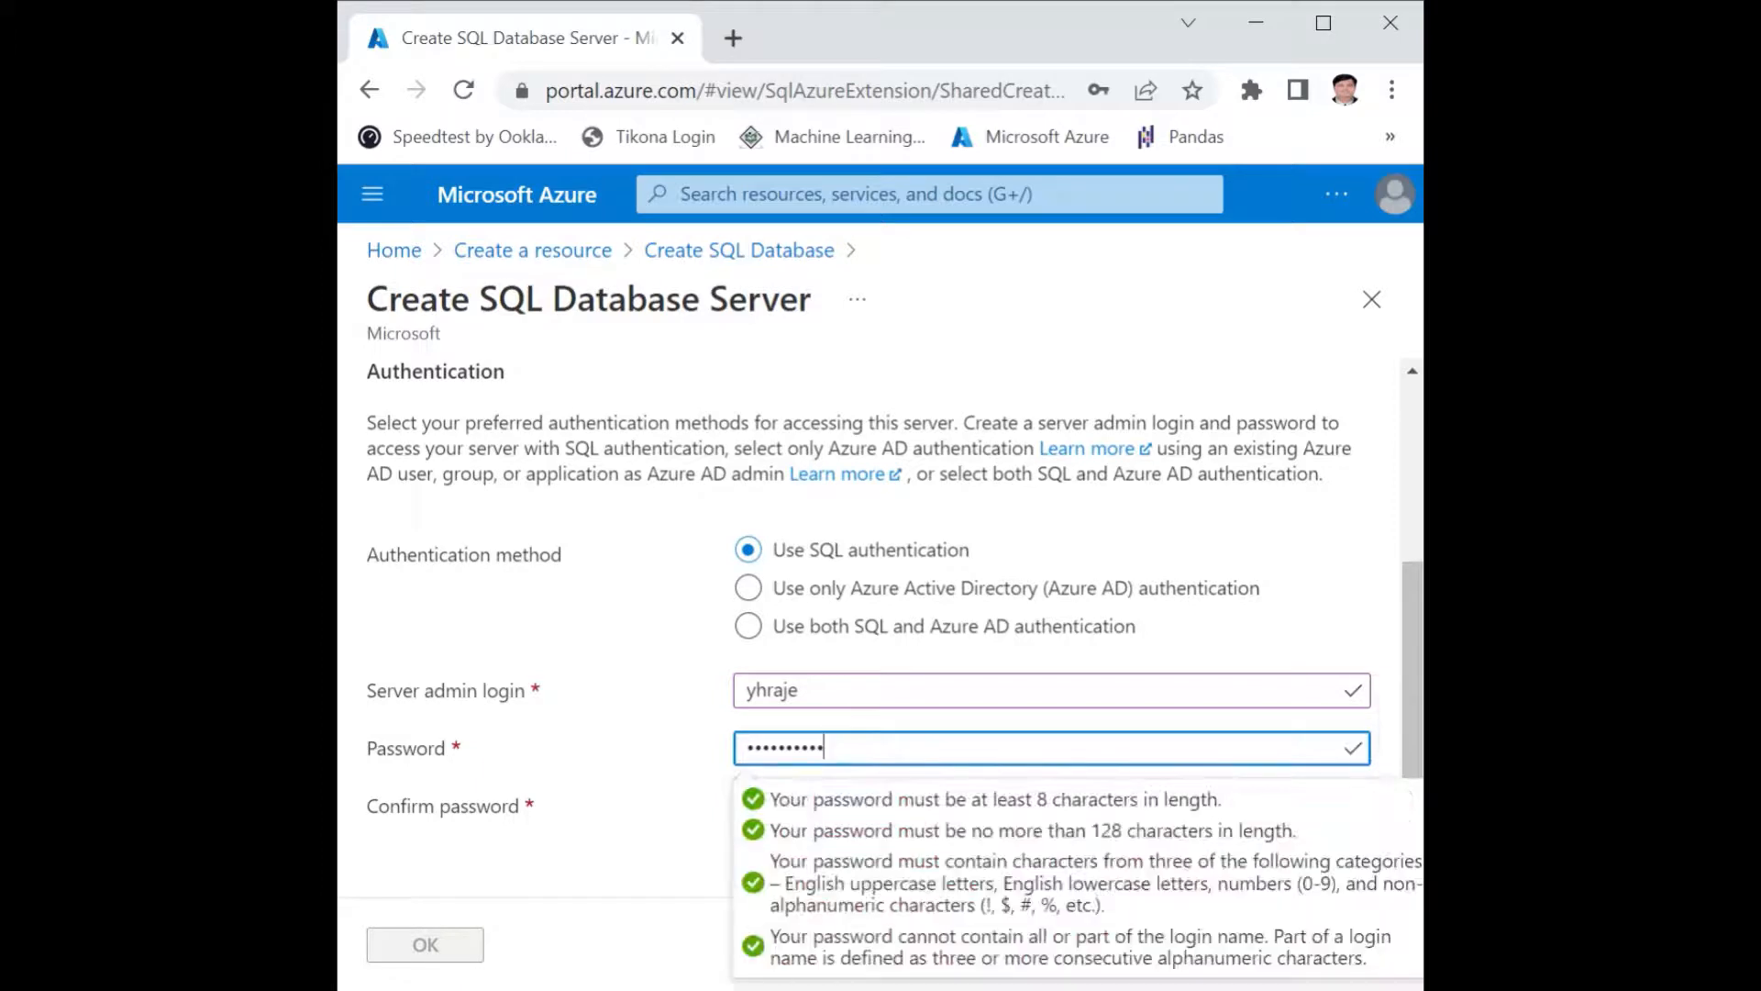
click(623, 803)
click(775, 806)
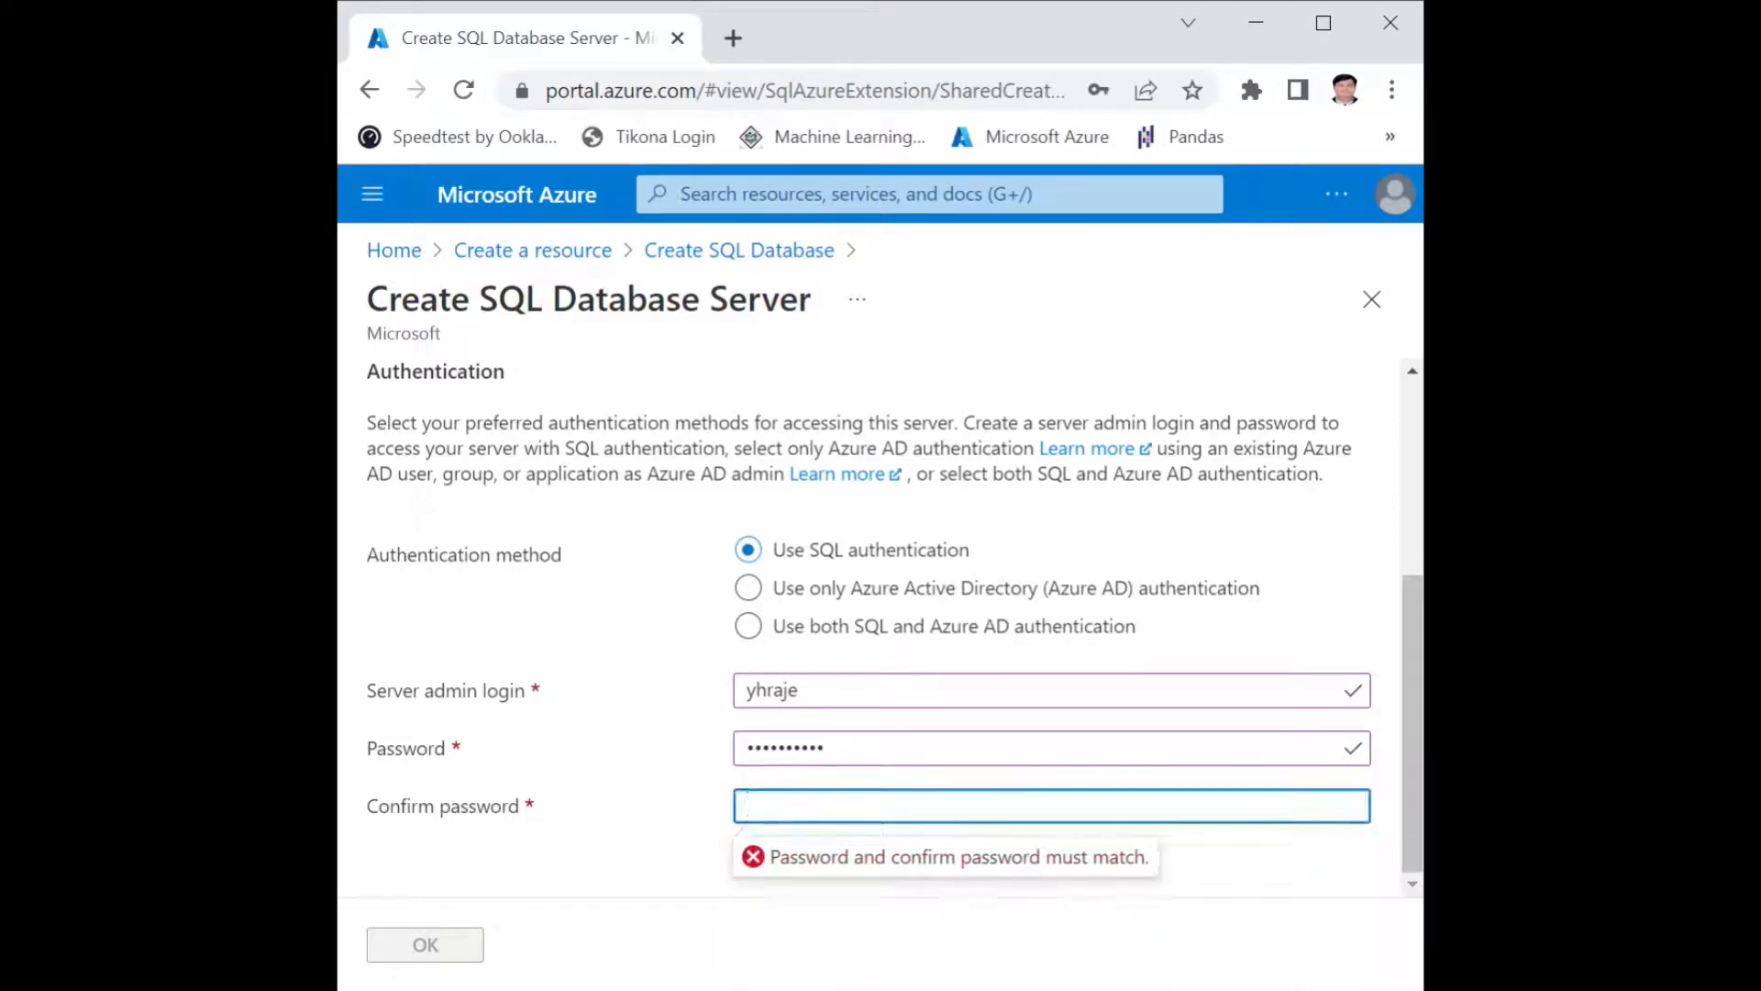
text(••••••••••)
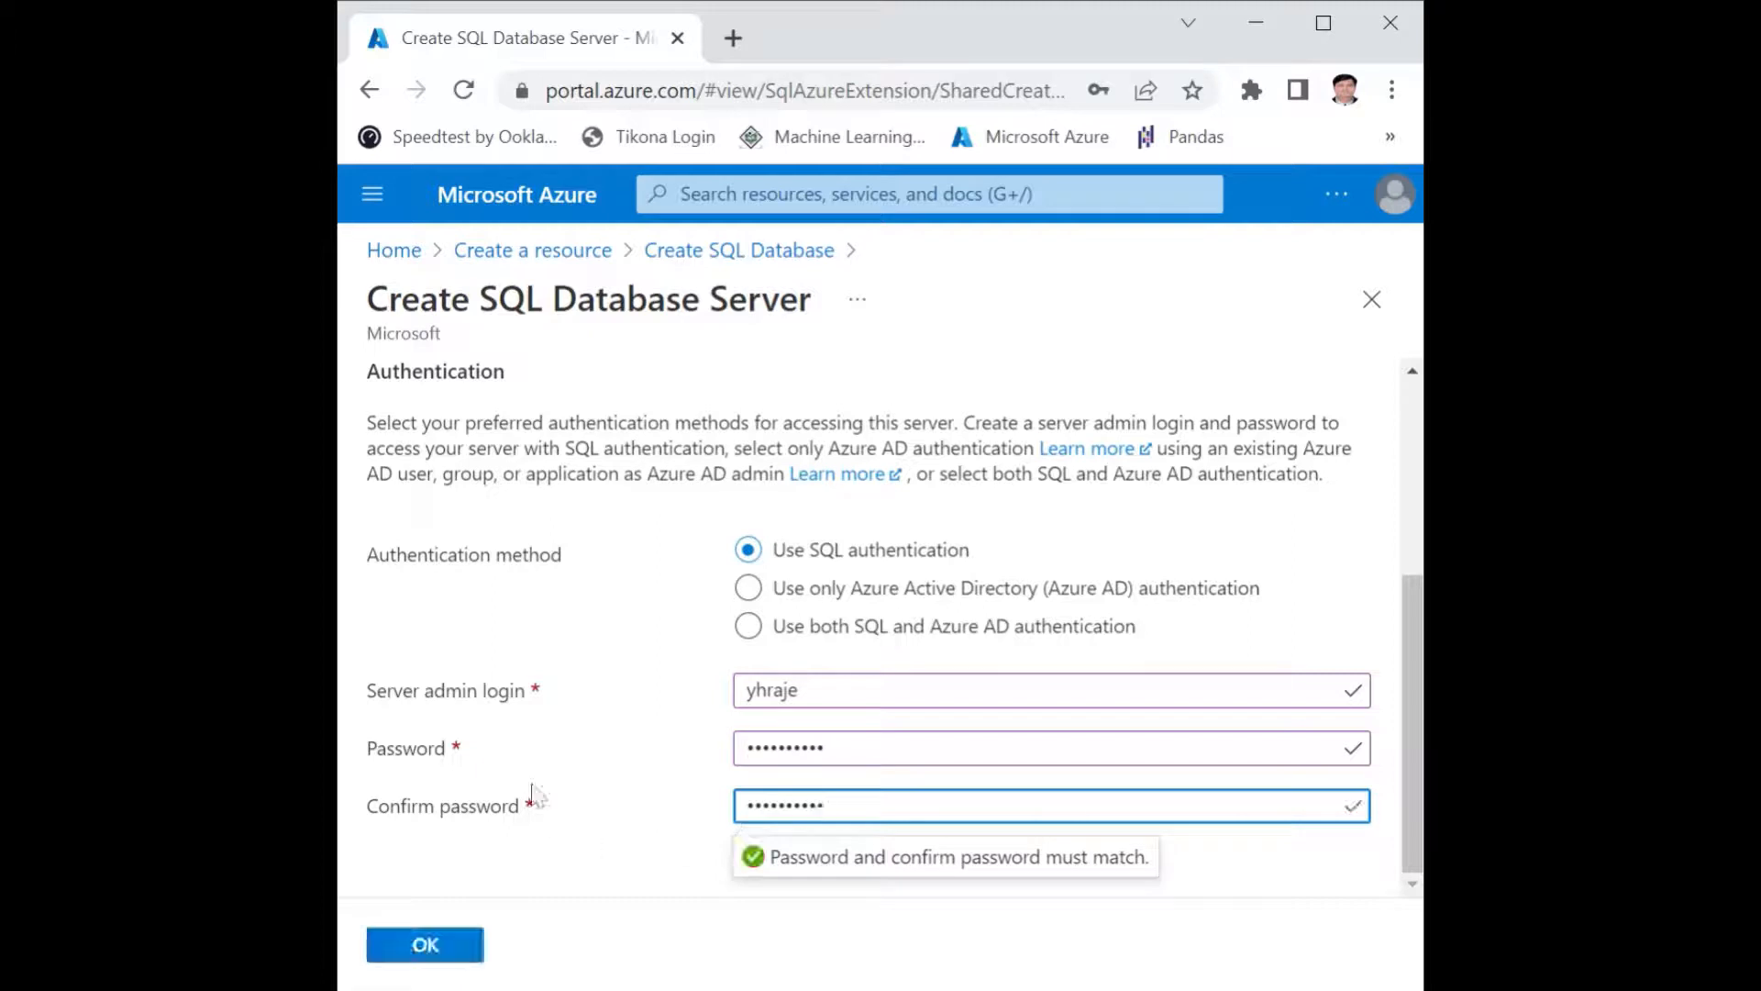
click(573, 746)
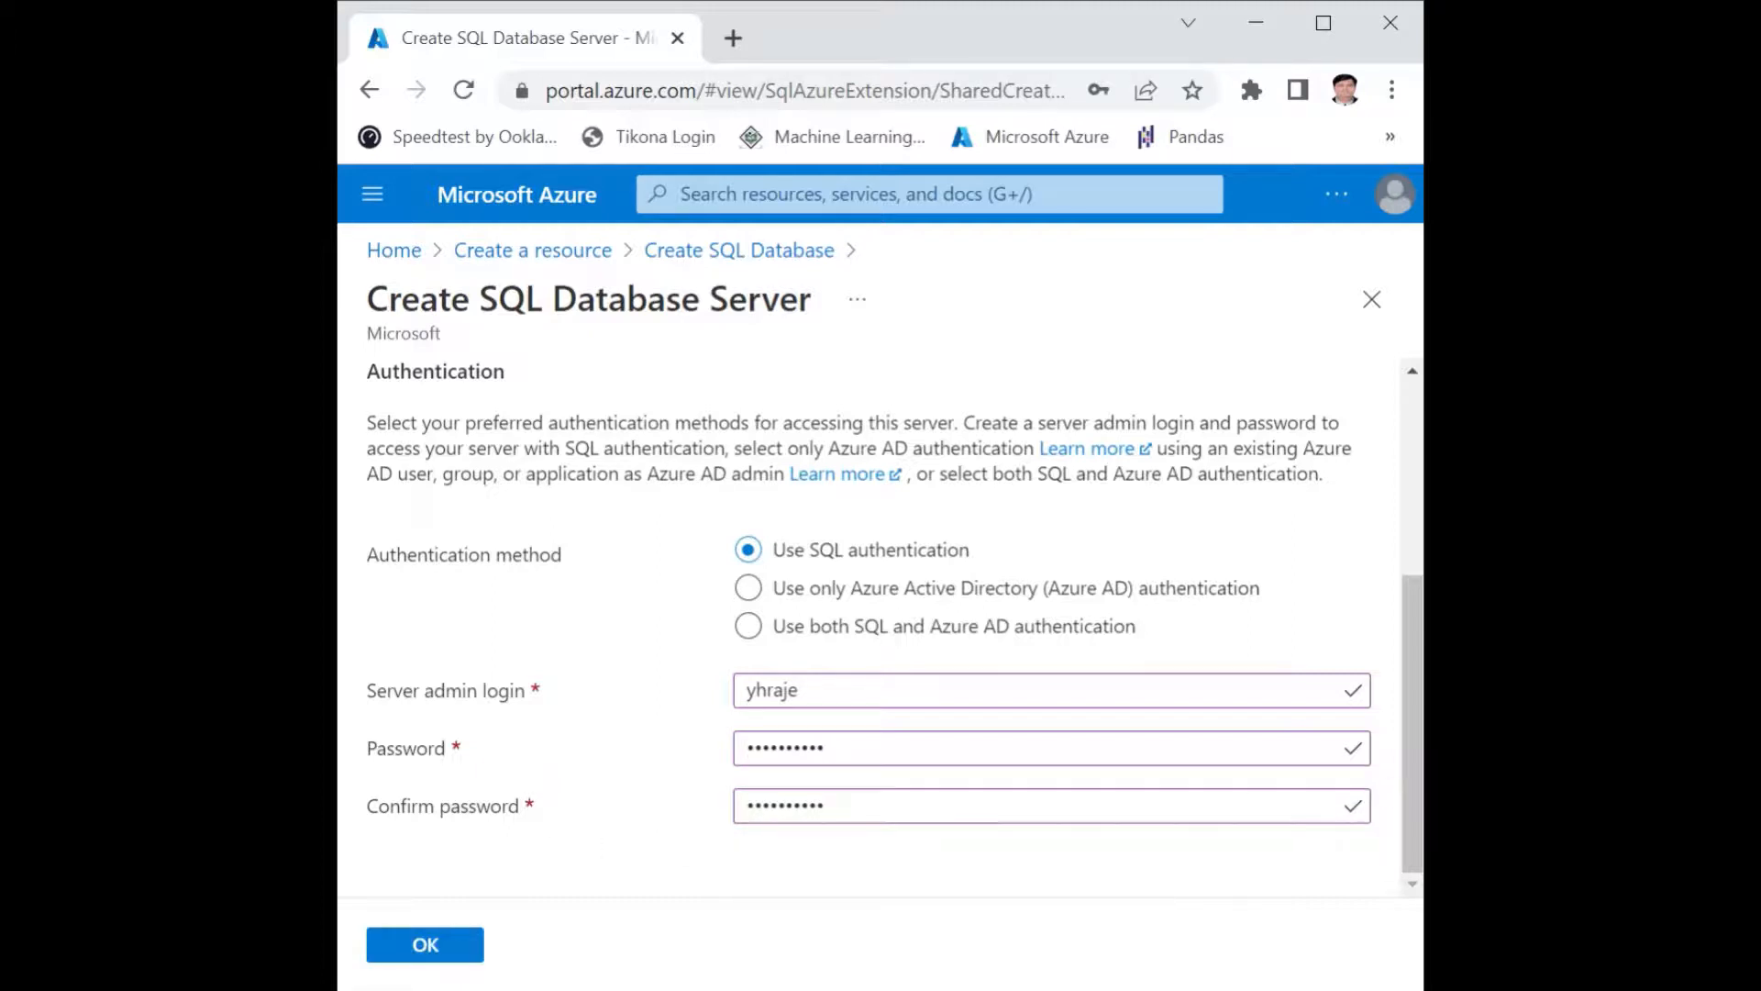
click(427, 948)
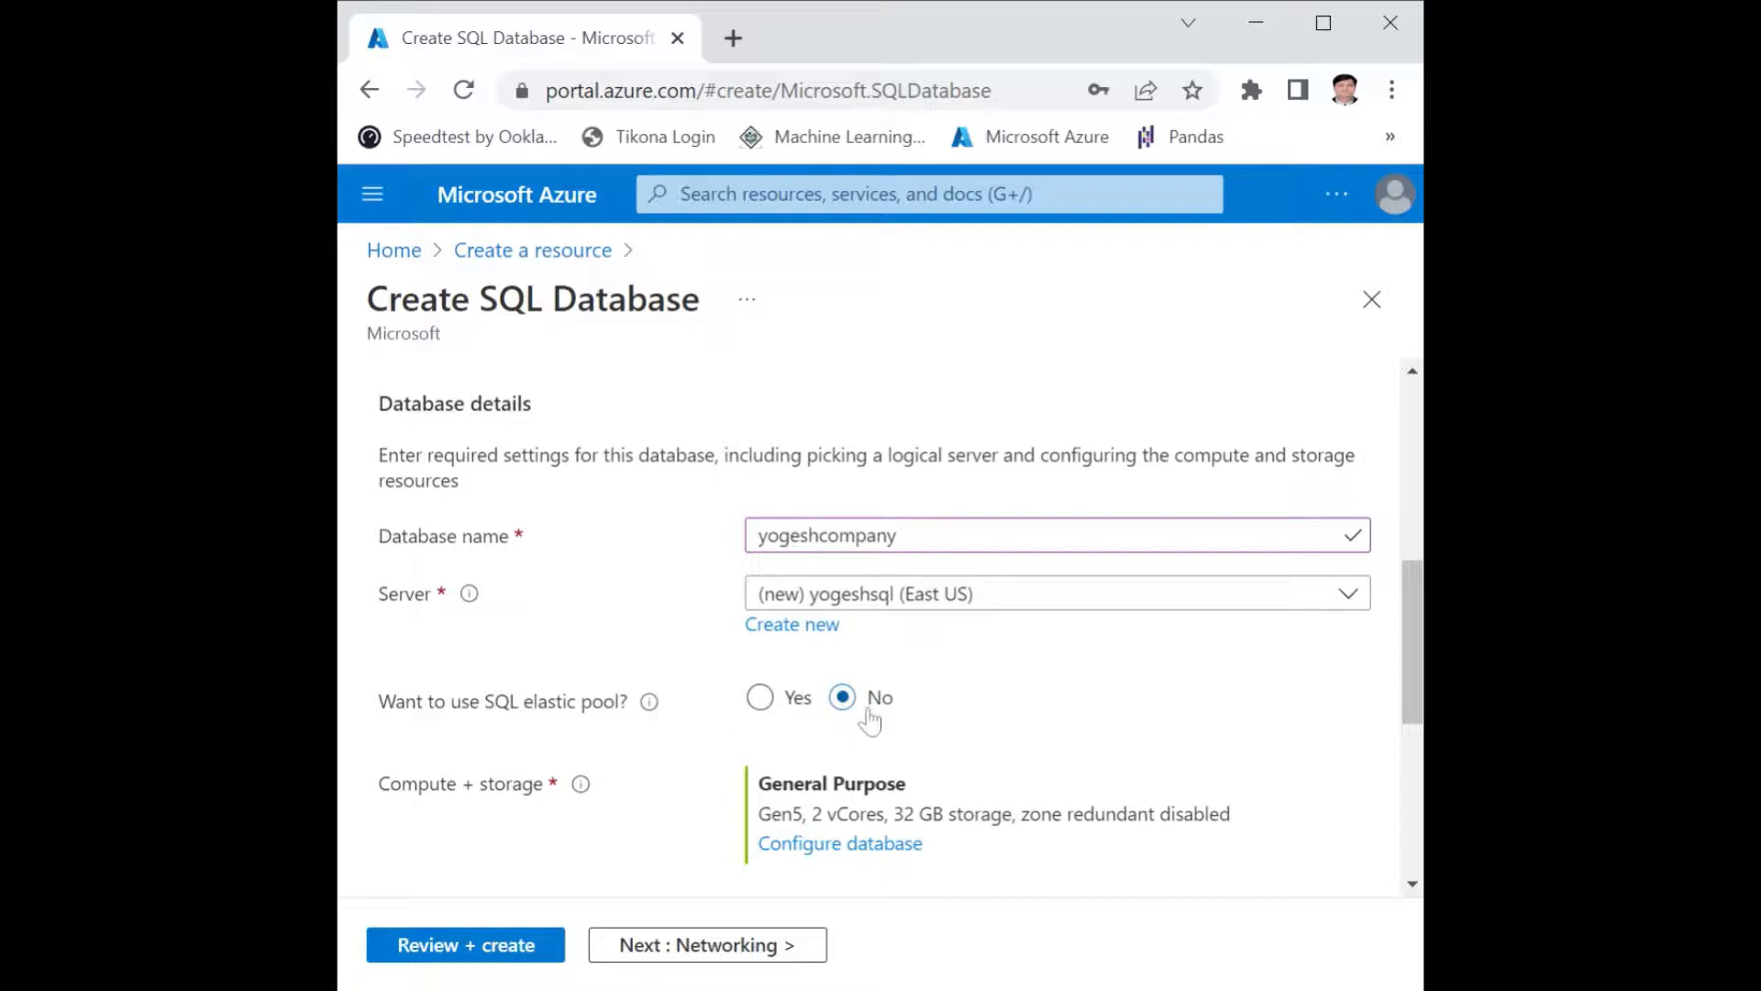
Configure the database's compute and storage with the Serverless compute tier and apply the configuration.
scroll(870, 722, down, 2)
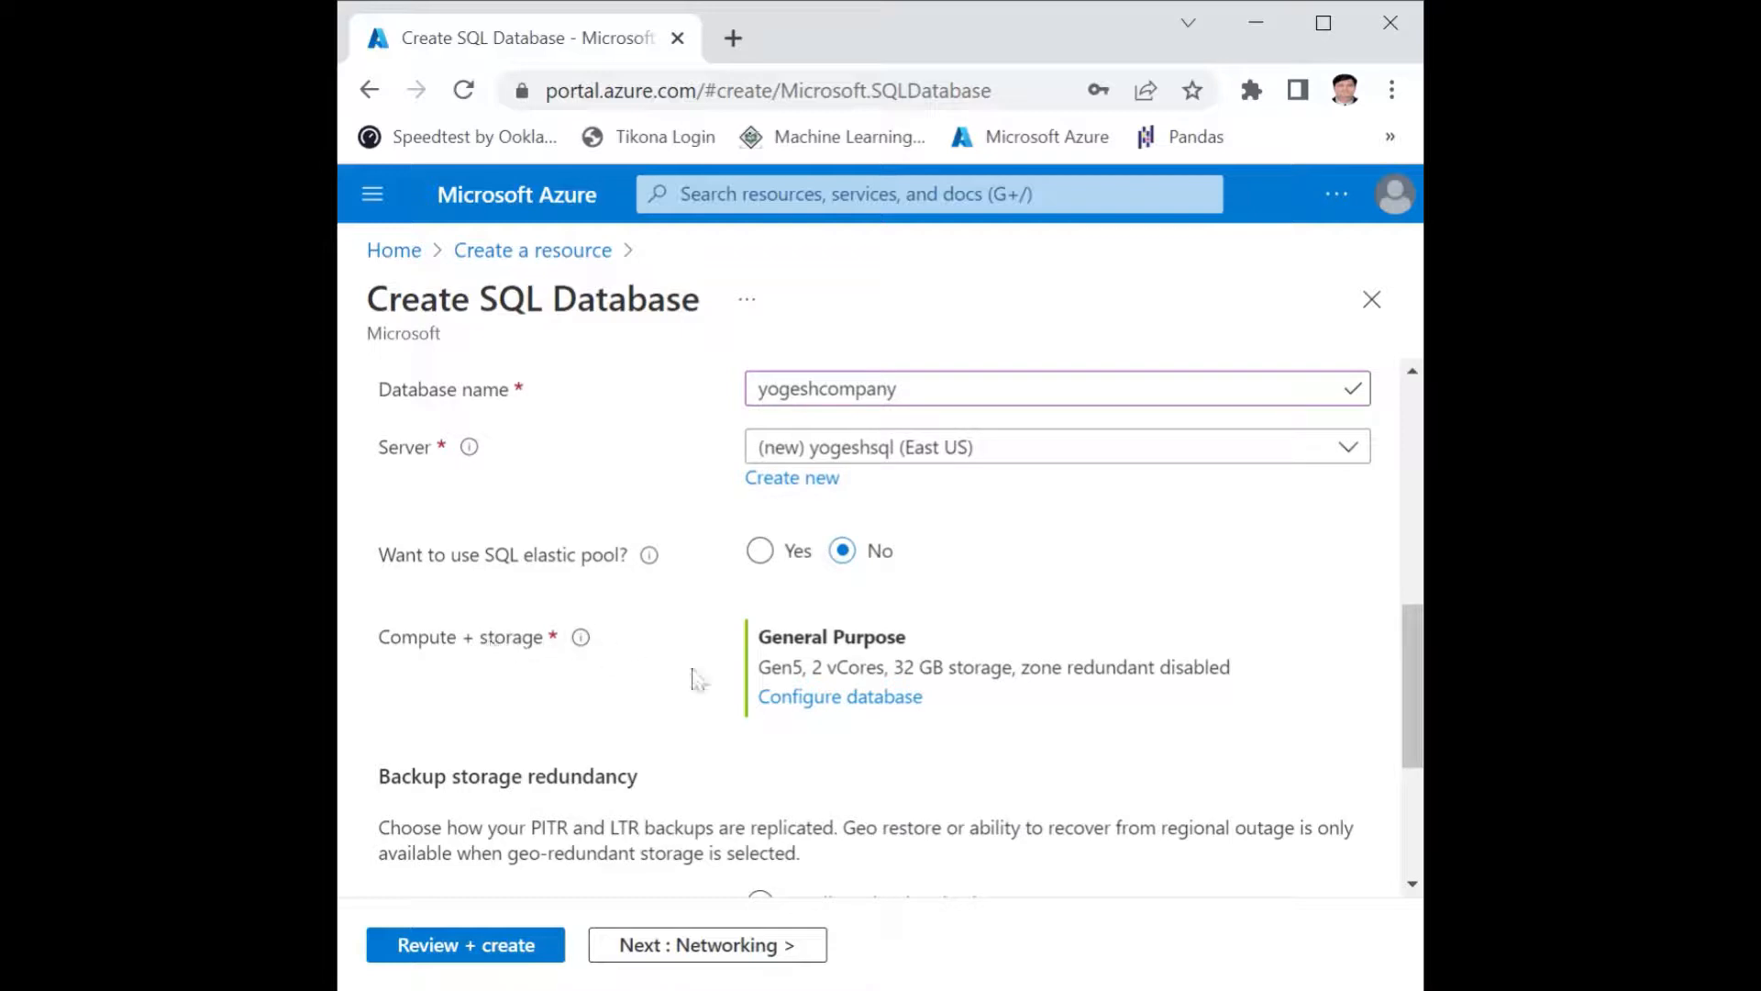
click(775, 699)
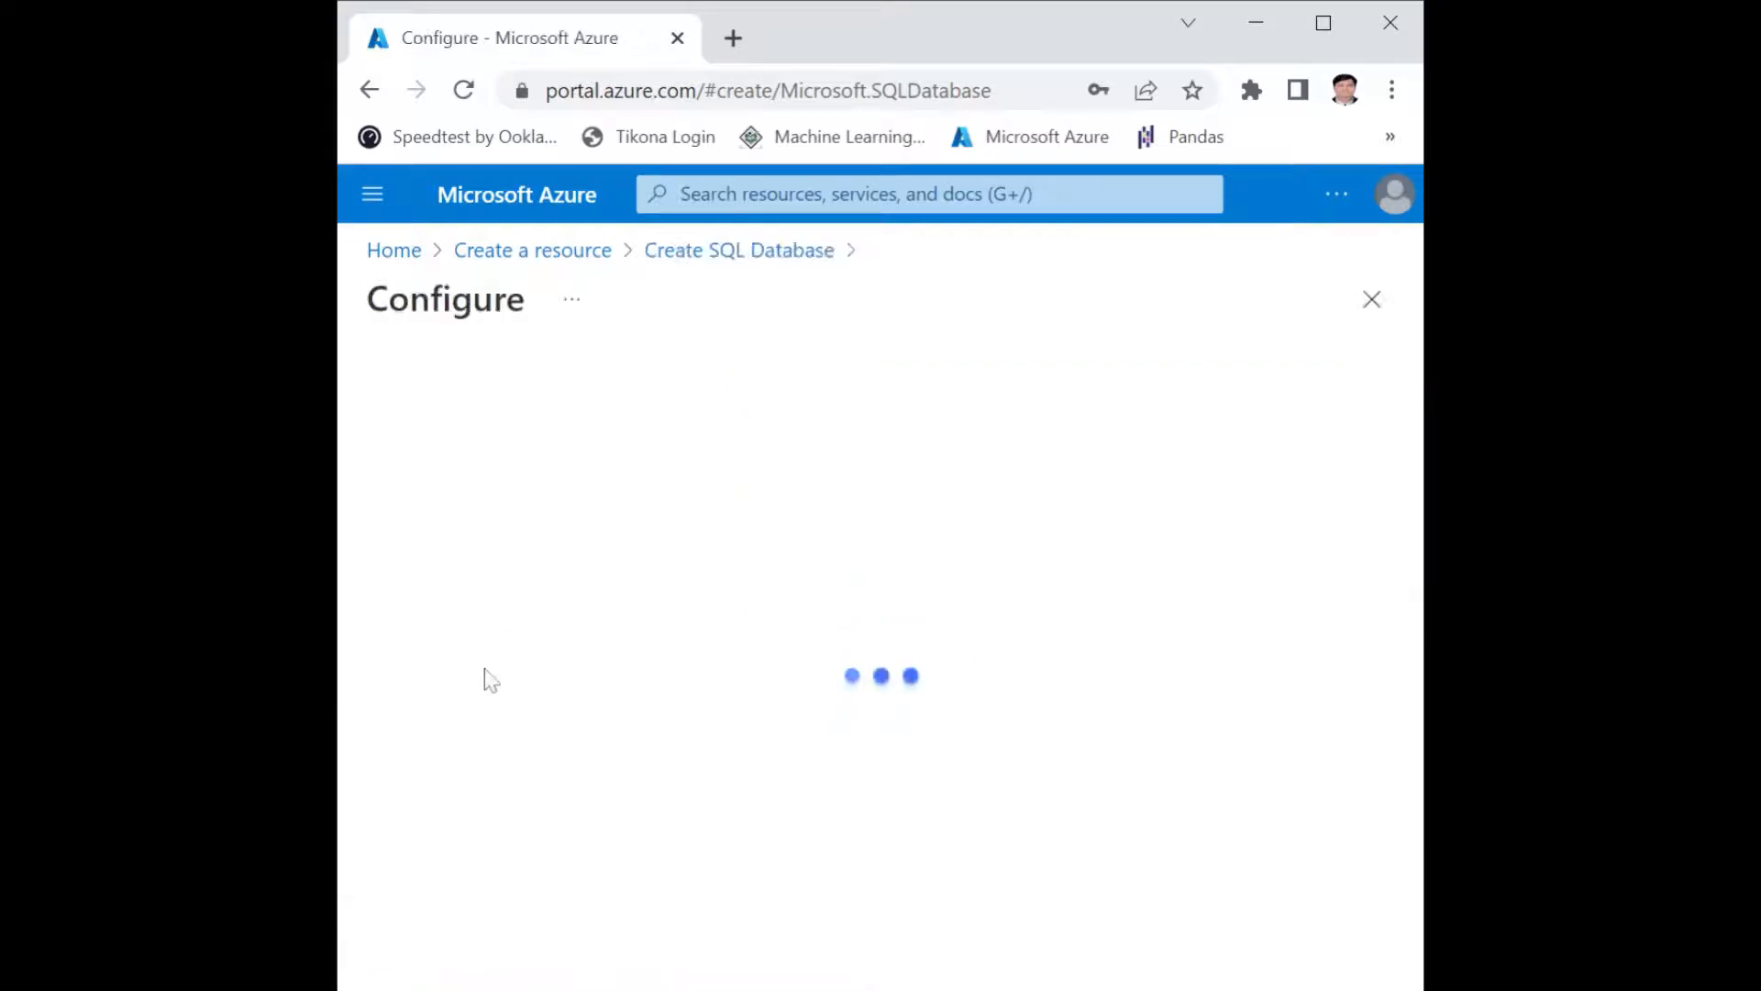
scroll(485, 668, down, 3)
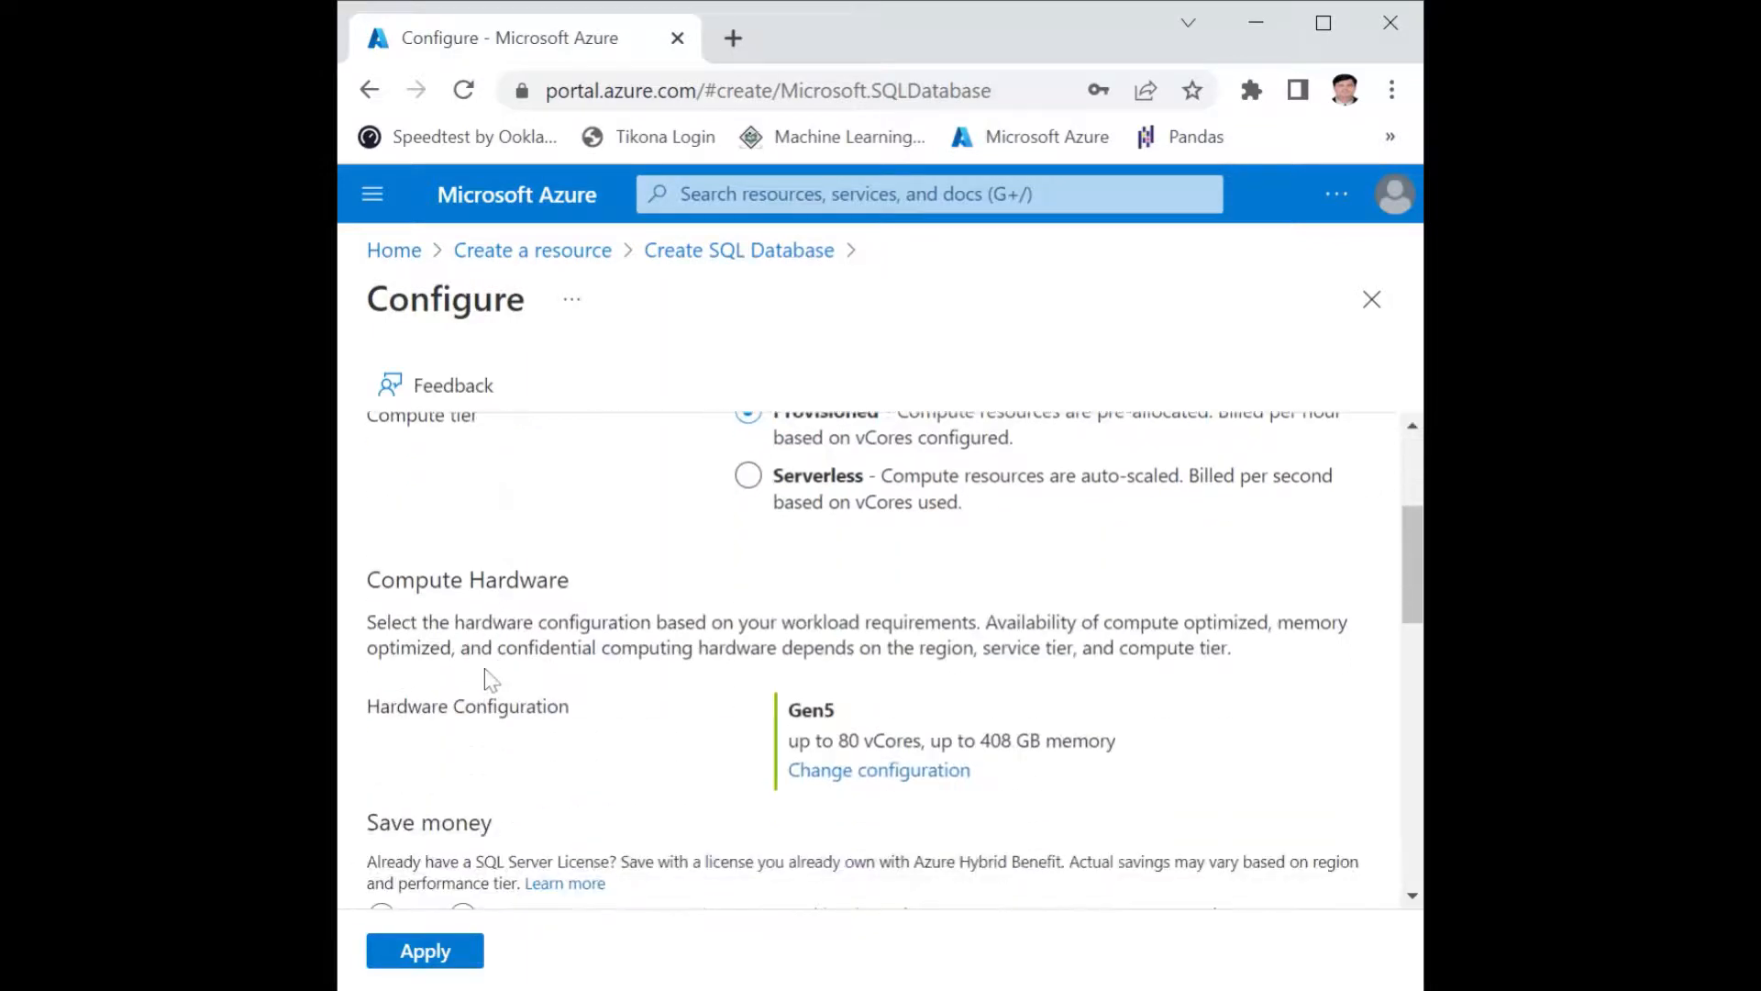
scroll(484, 668, up, 2)
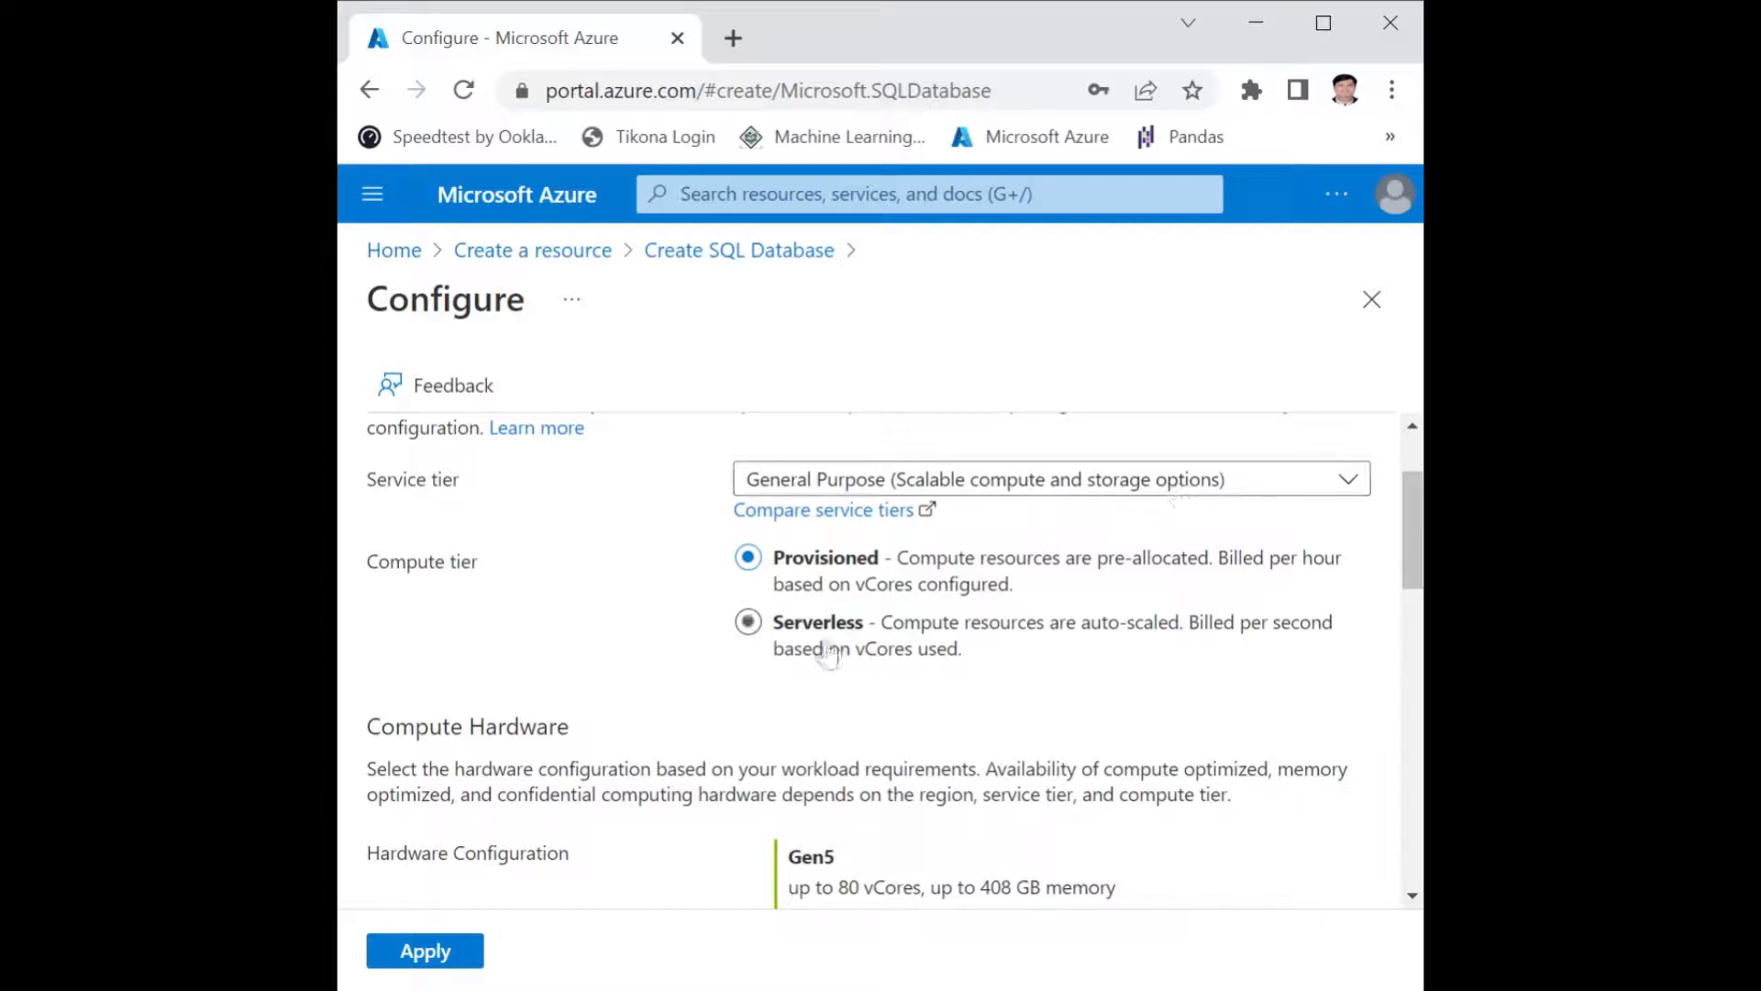
click(760, 633)
scroll(616, 648, down, 6)
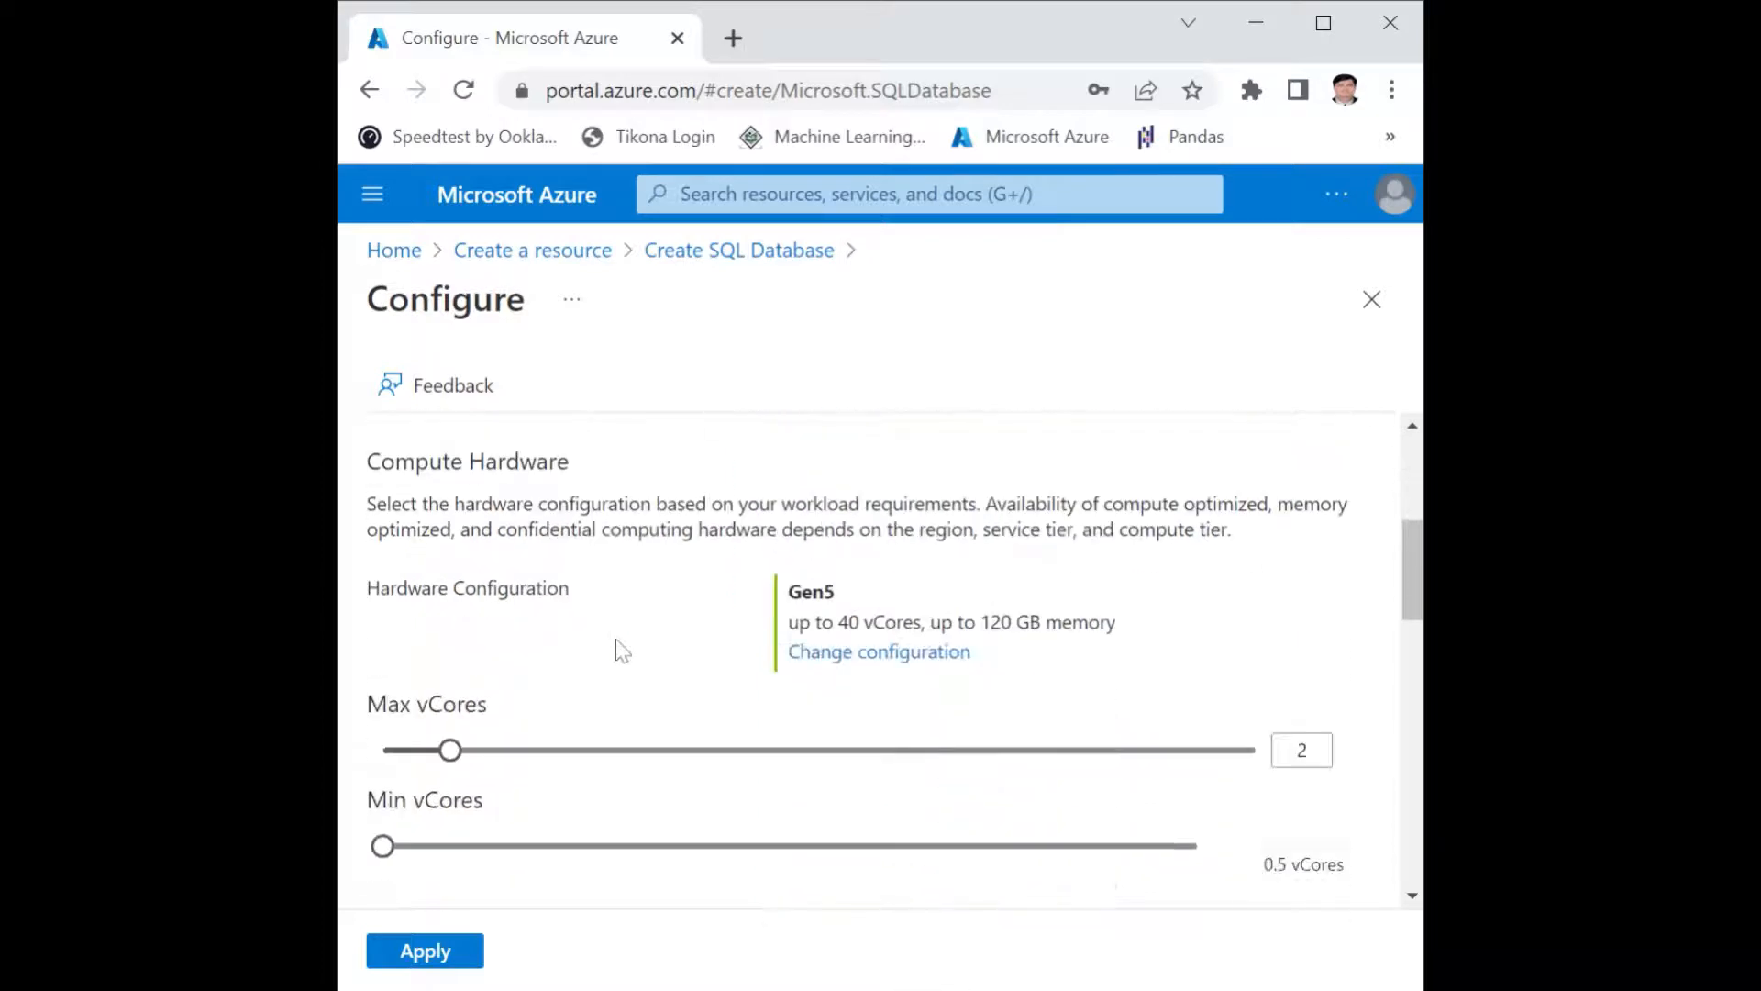
scroll(615, 639, down, 5)
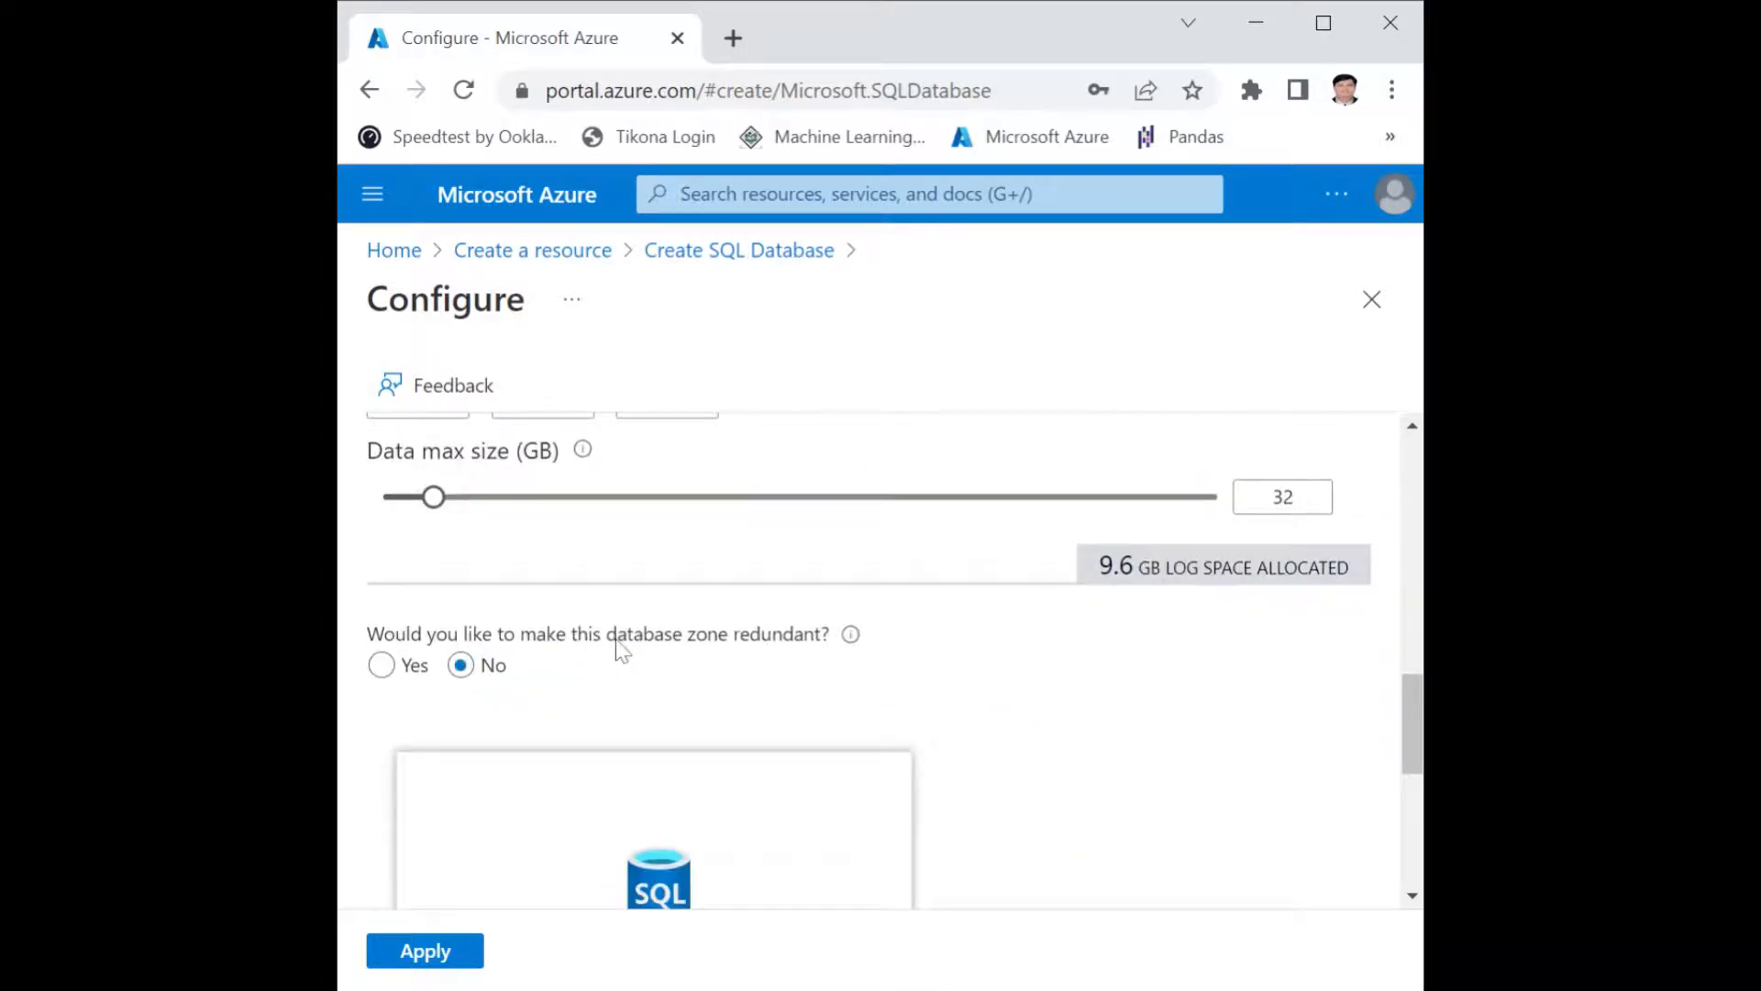
scroll(615, 638, up, 2)
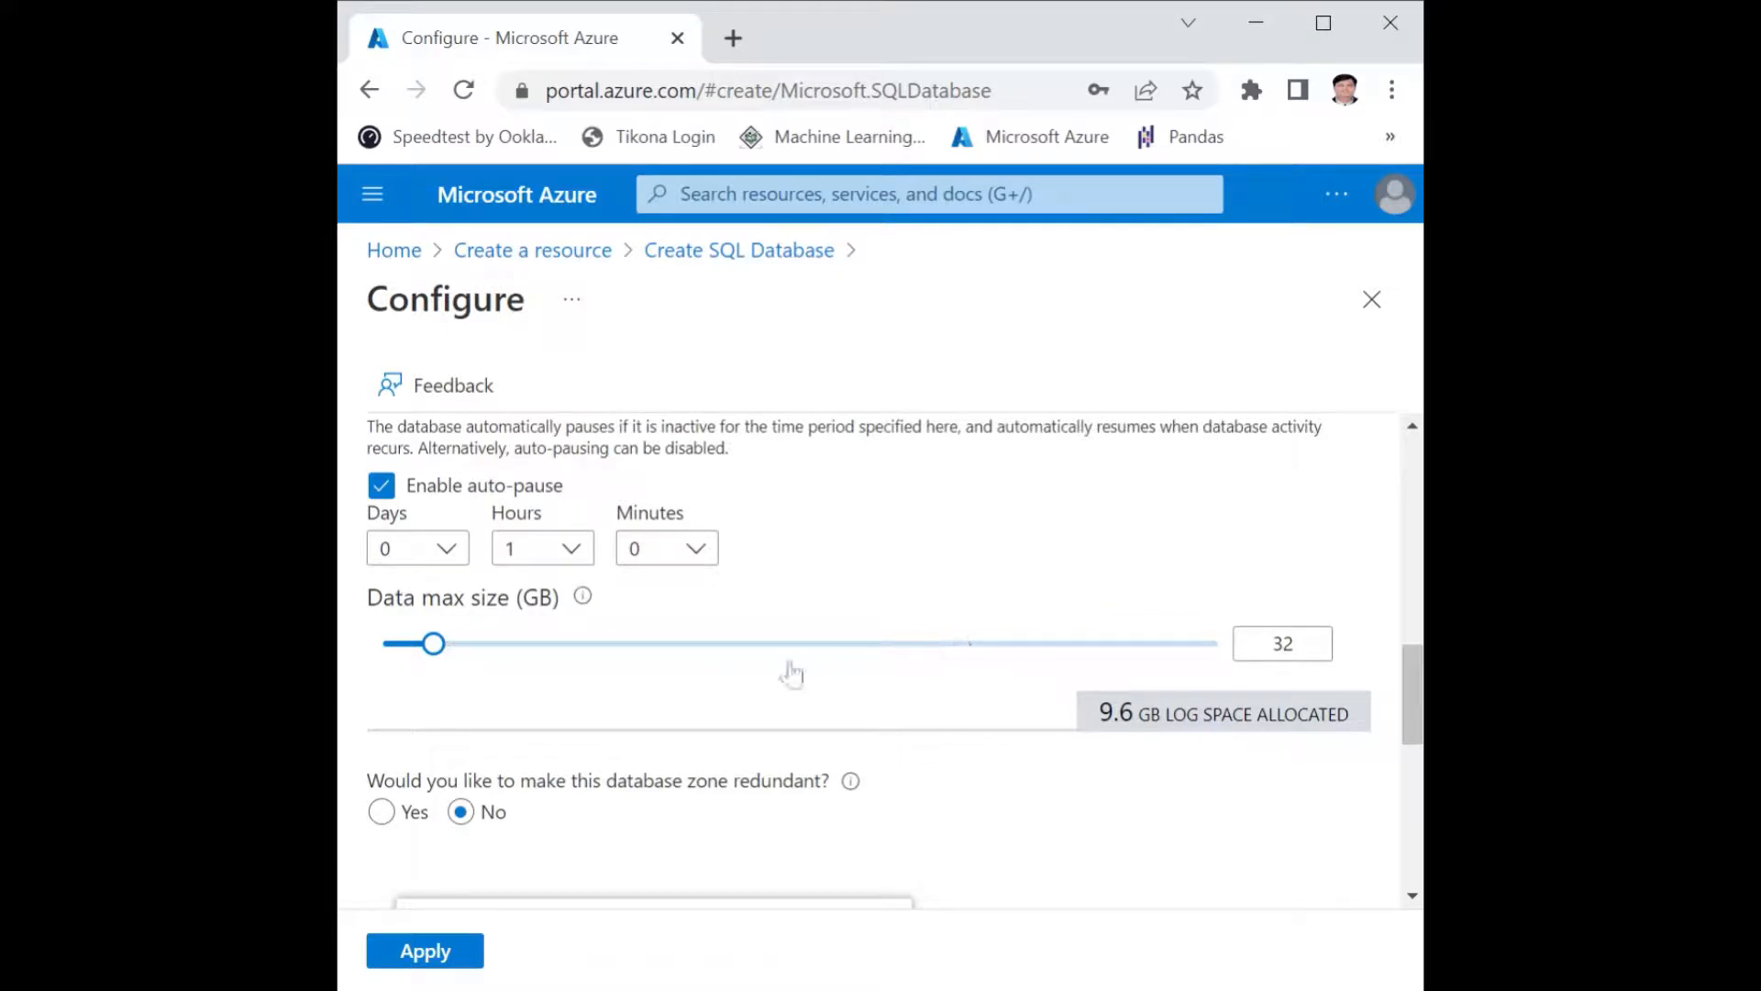
scroll(798, 645, down, 2)
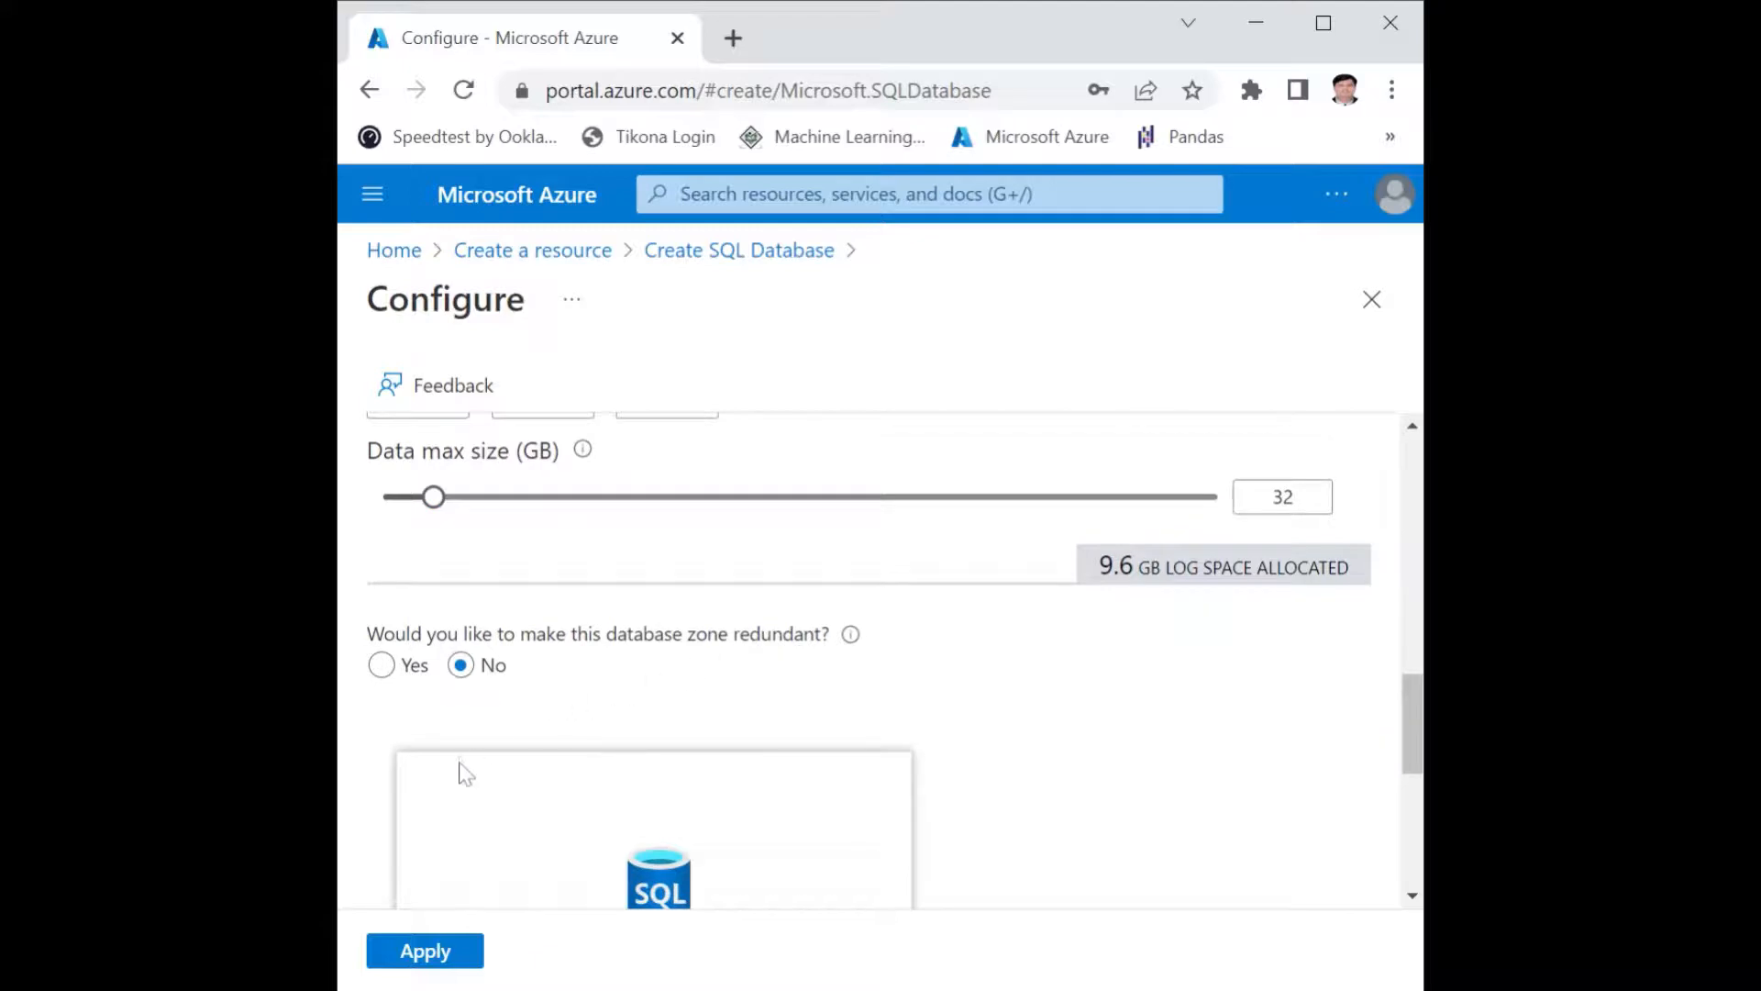
scroll(466, 773, down, 6)
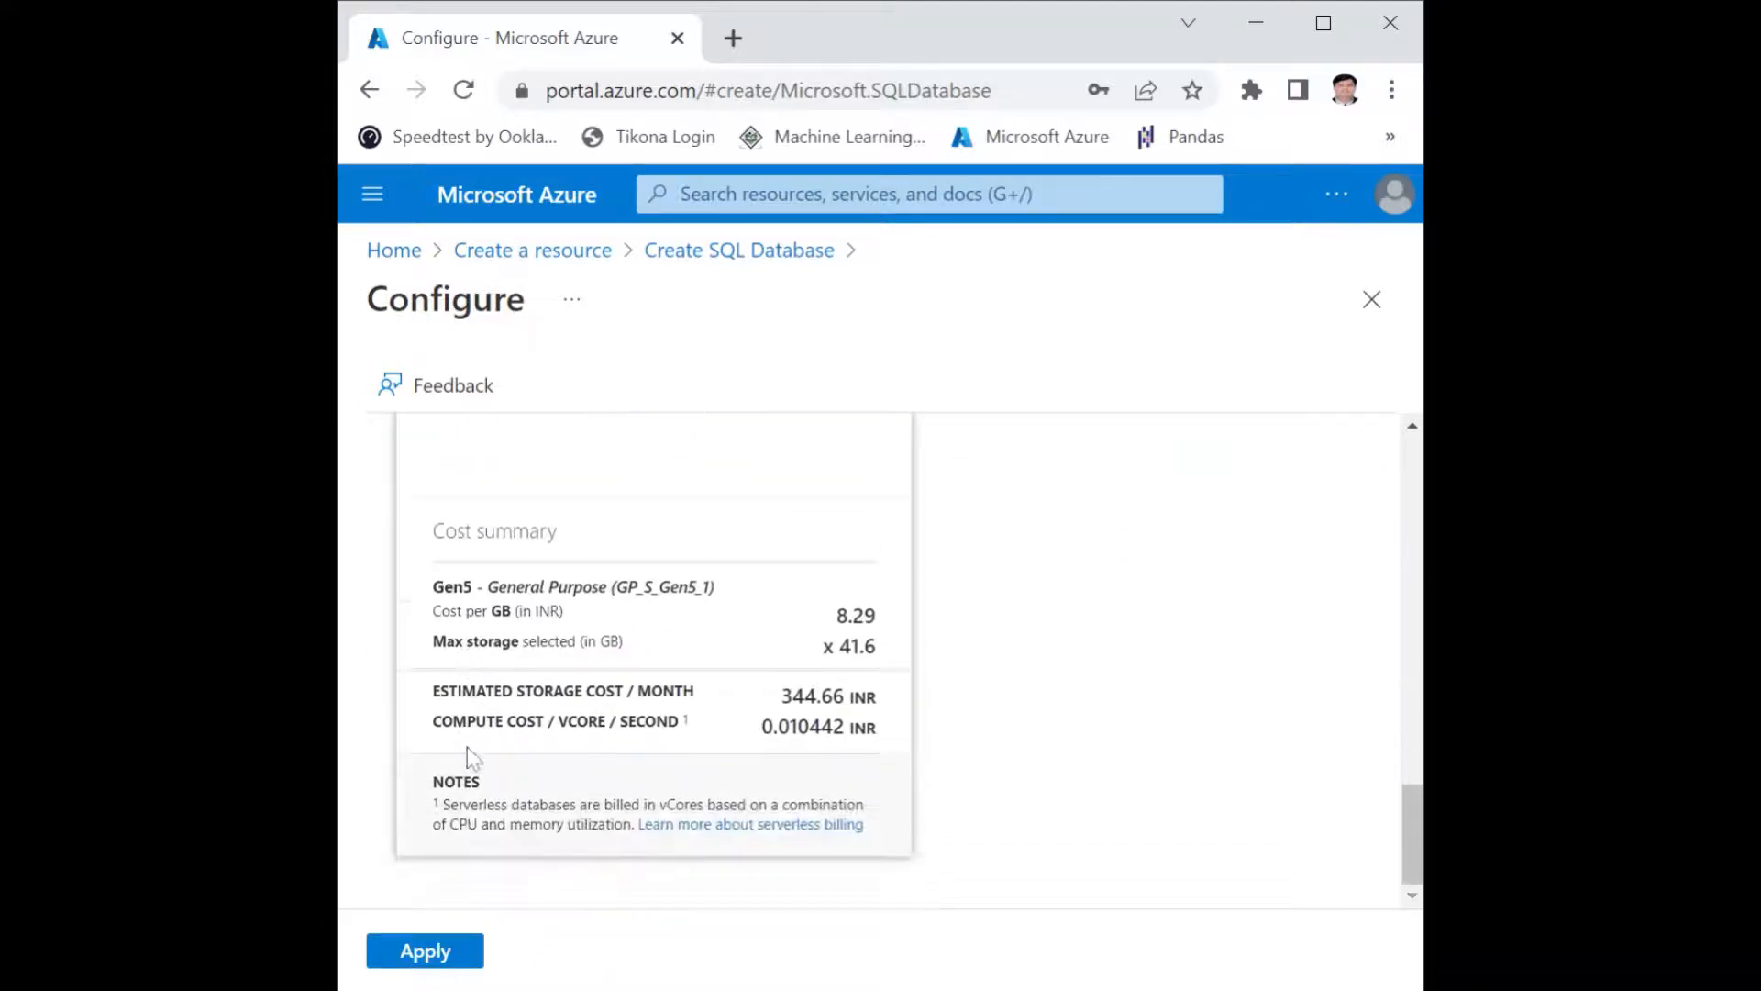
click(422, 951)
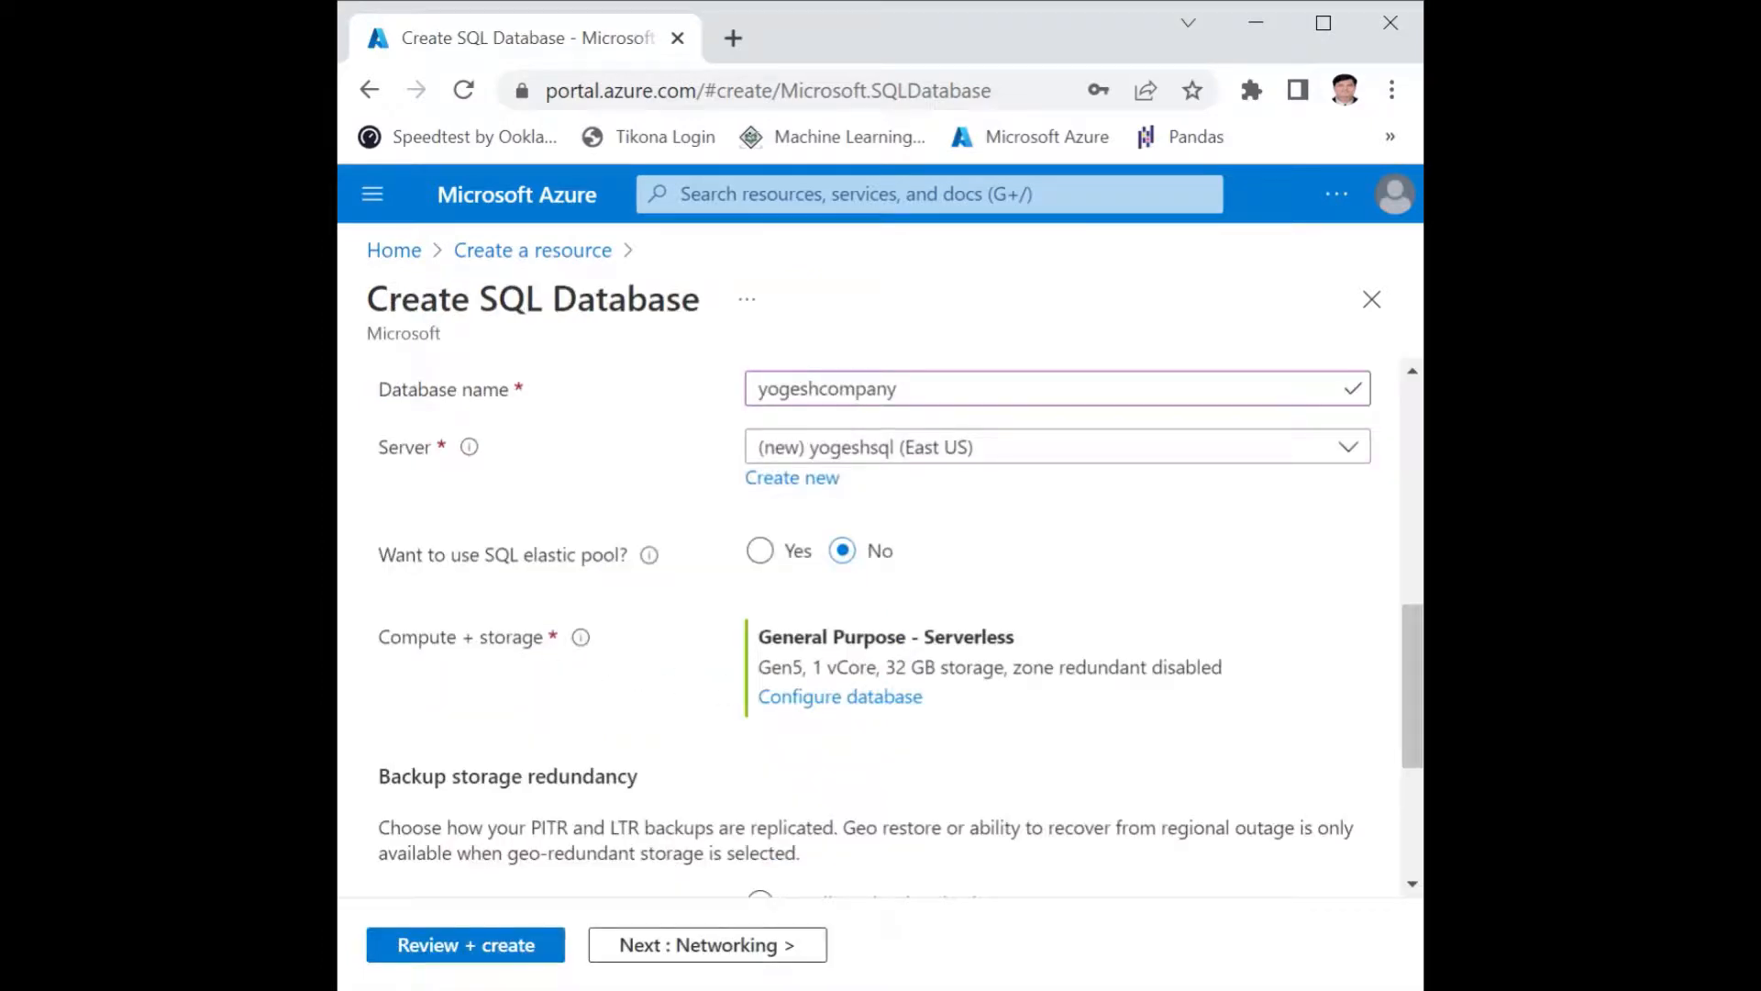
Set the network connectivity method to Public endpoint and allow the current client IP address to be added.
click(662, 960)
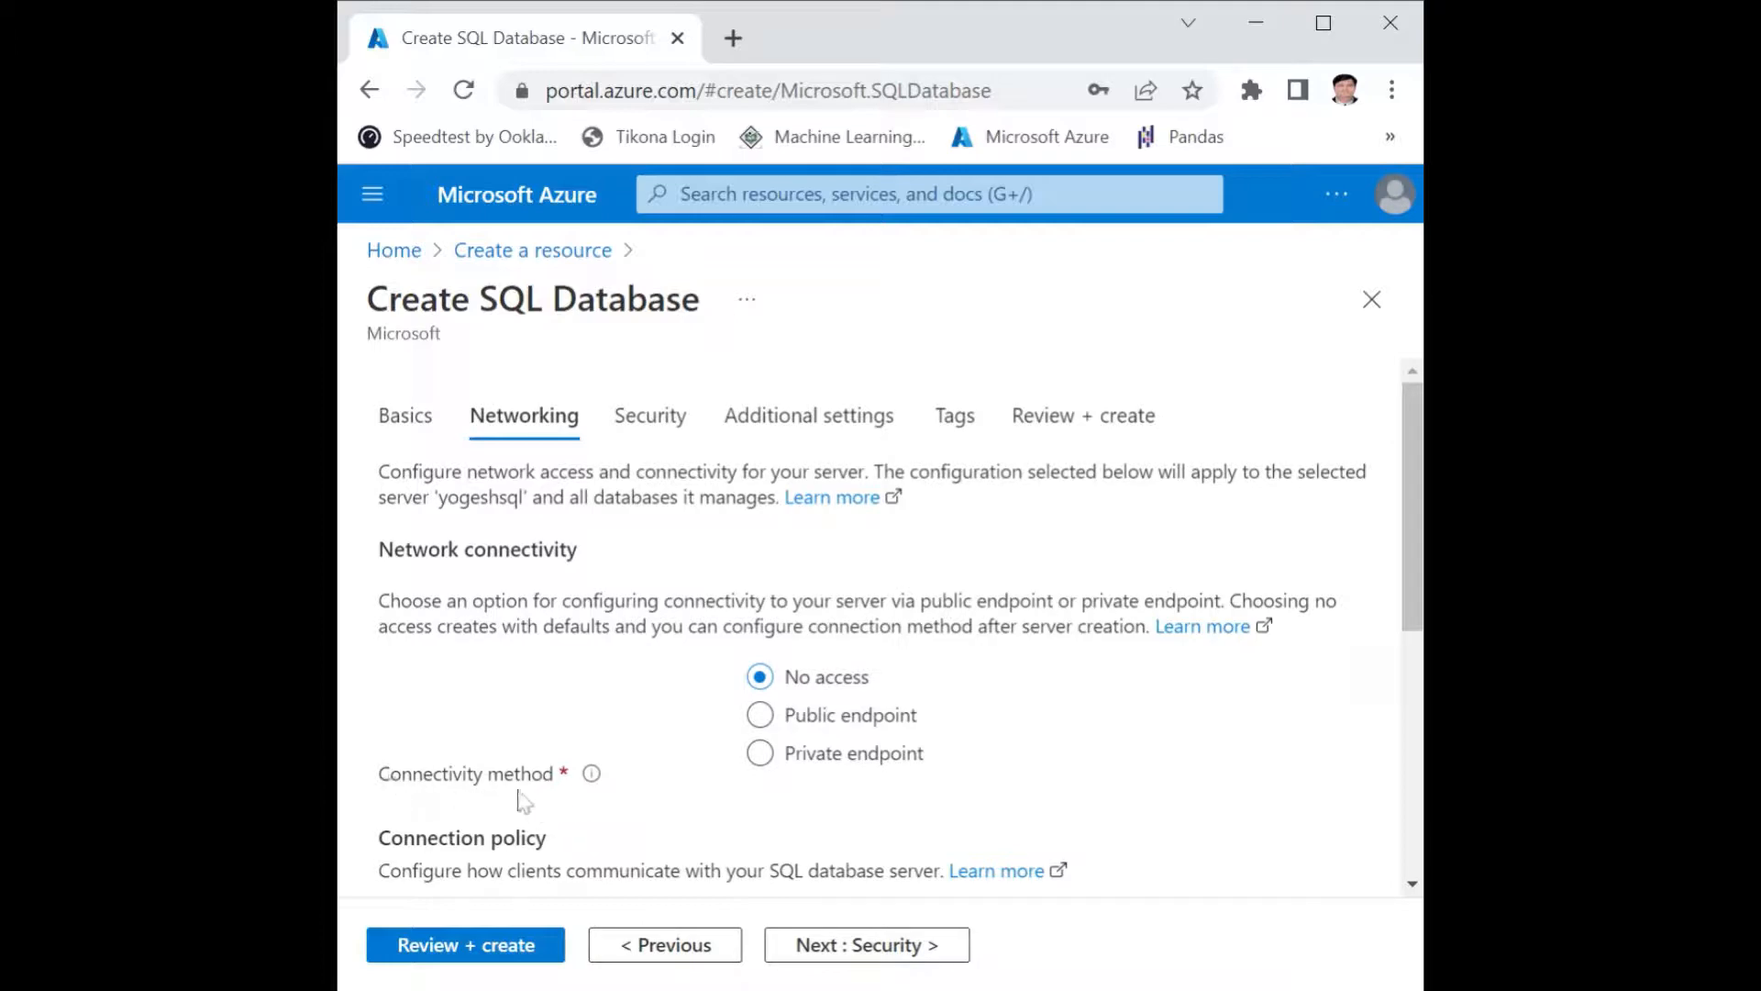
click(767, 721)
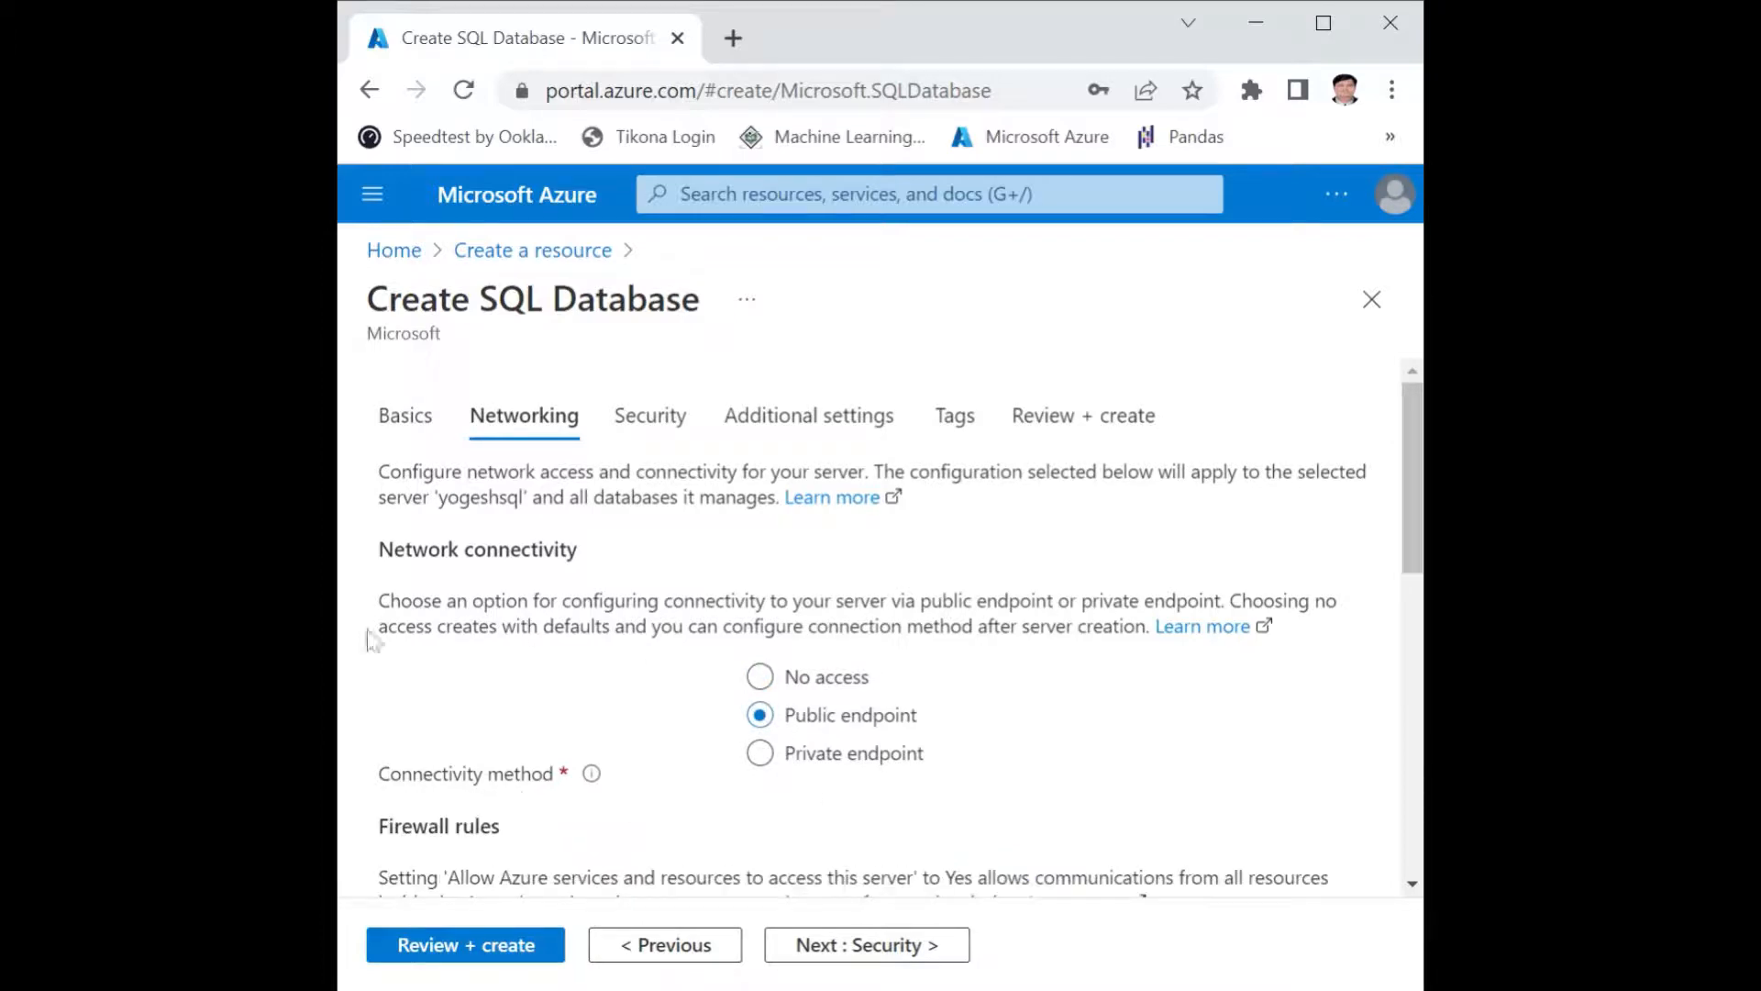
scroll(348, 670, down, 5)
scroll(503, 668, down, 3)
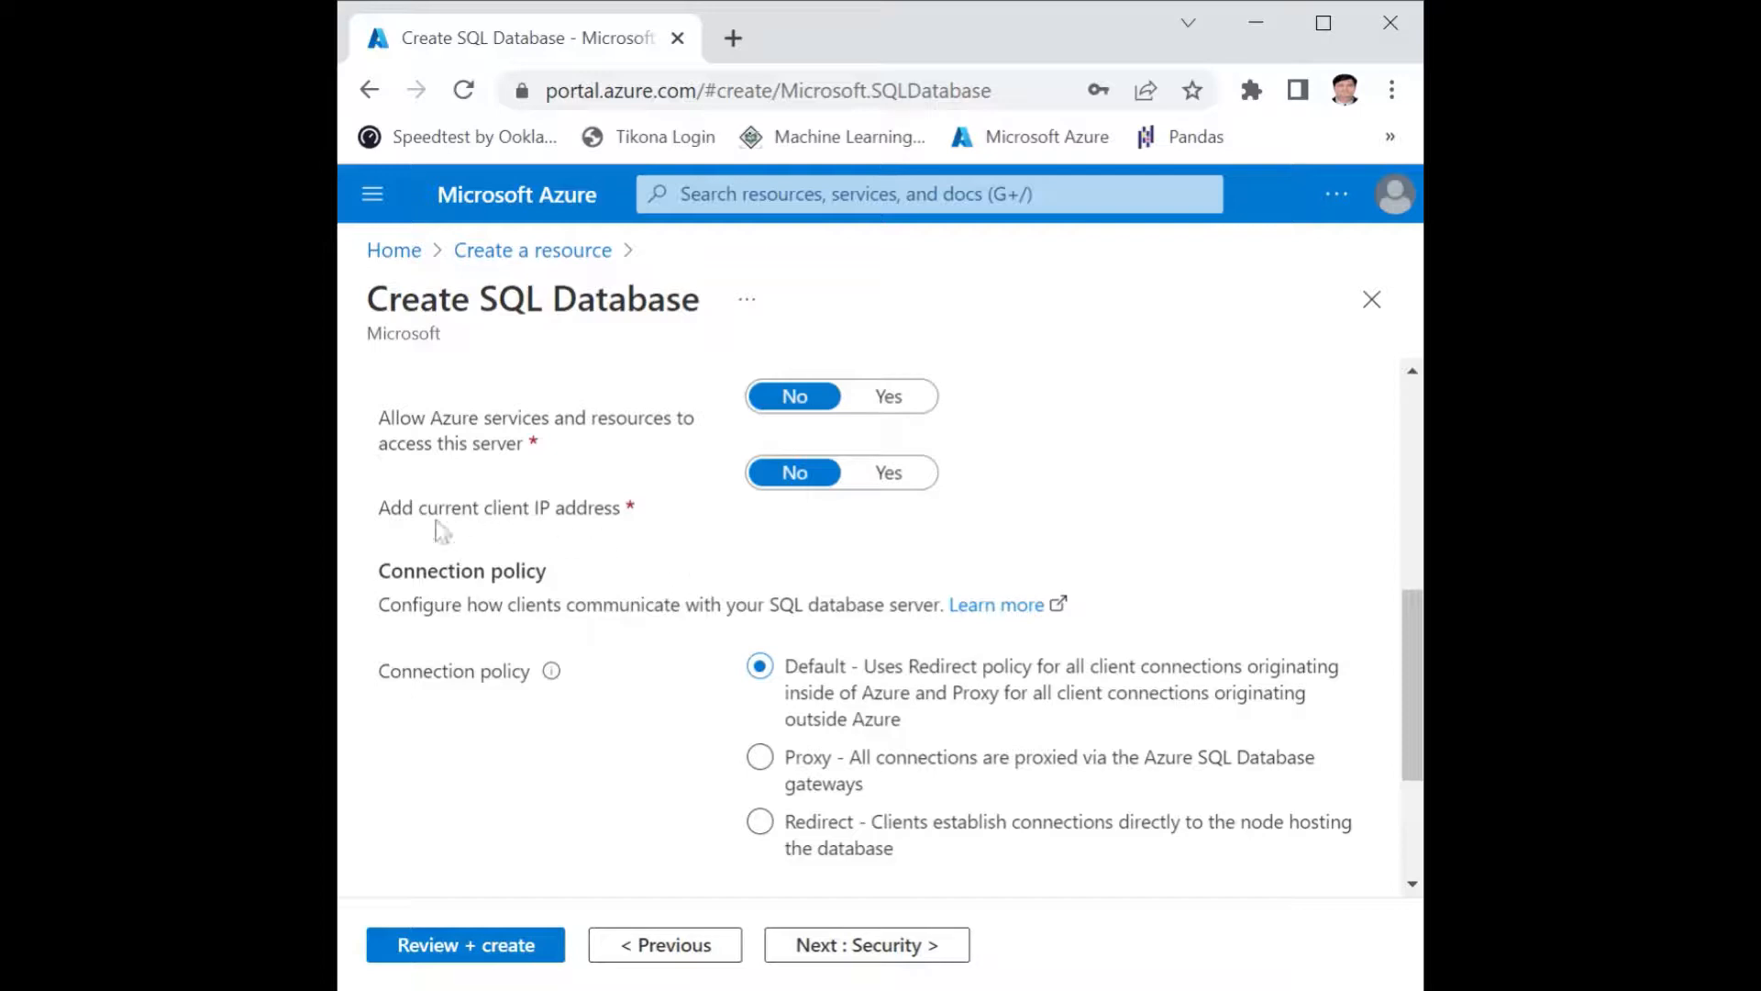
click(886, 473)
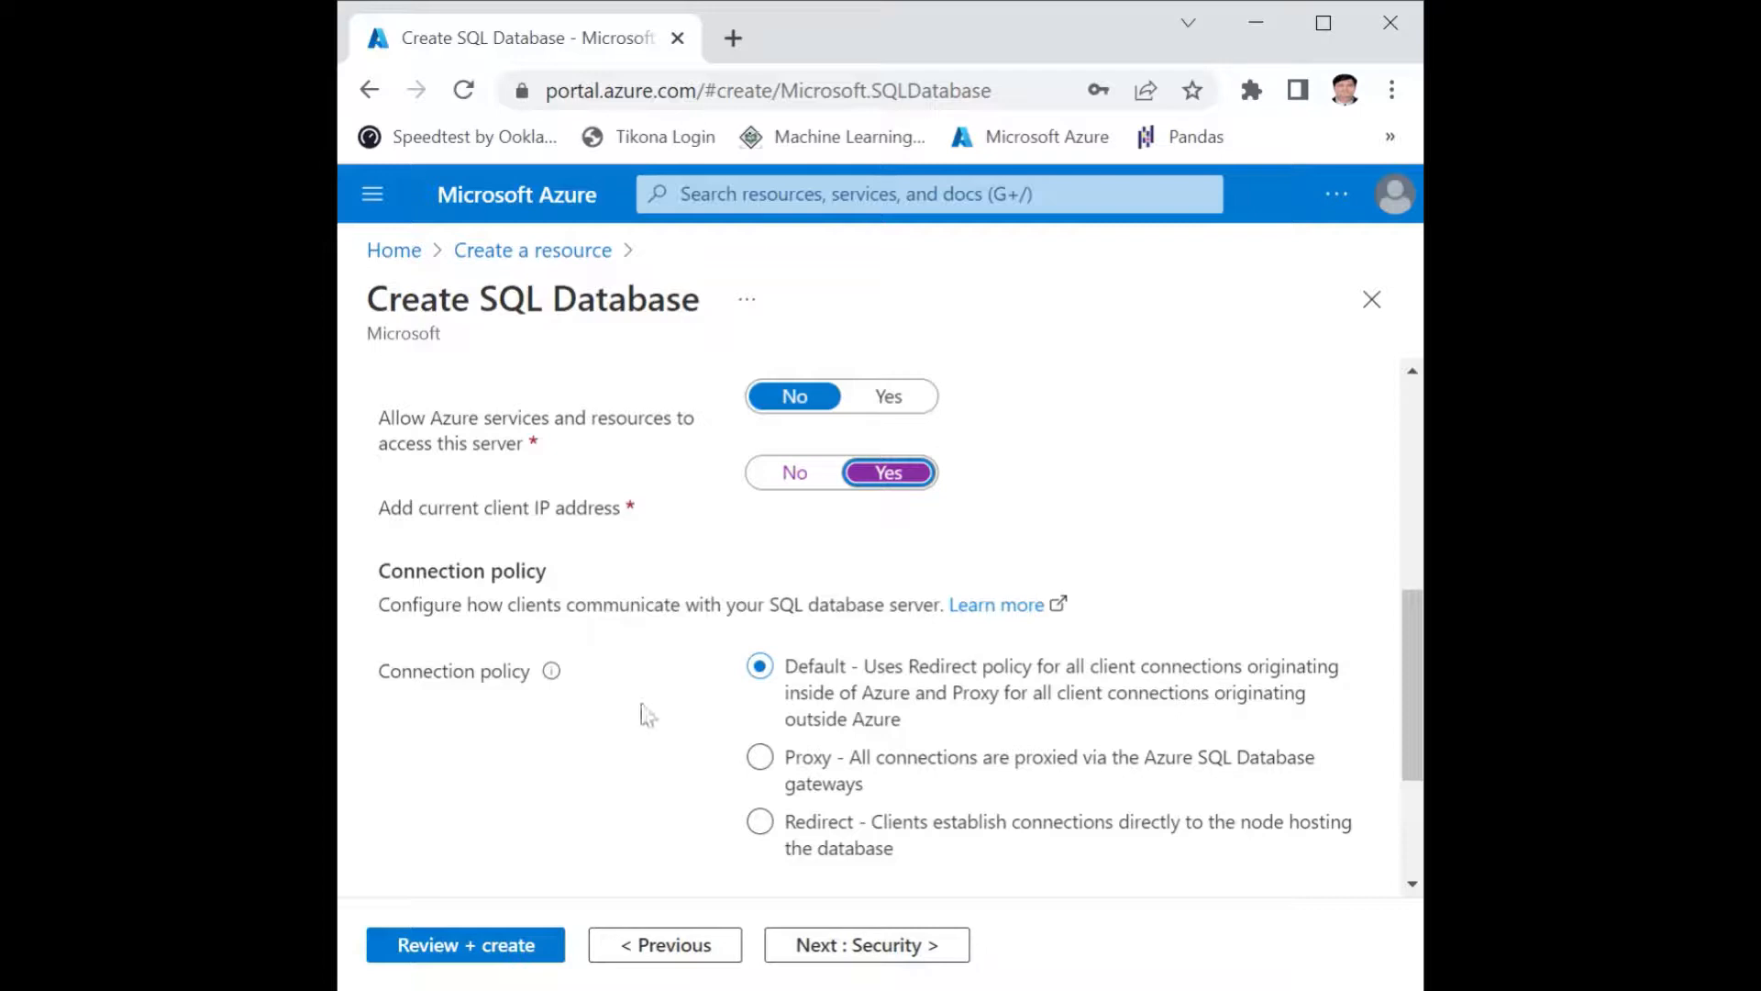
Leave the security settings at their defaults and populate the new database with the AdventureWorksLT sample data, accepting the compute and storage changes.
click(872, 952)
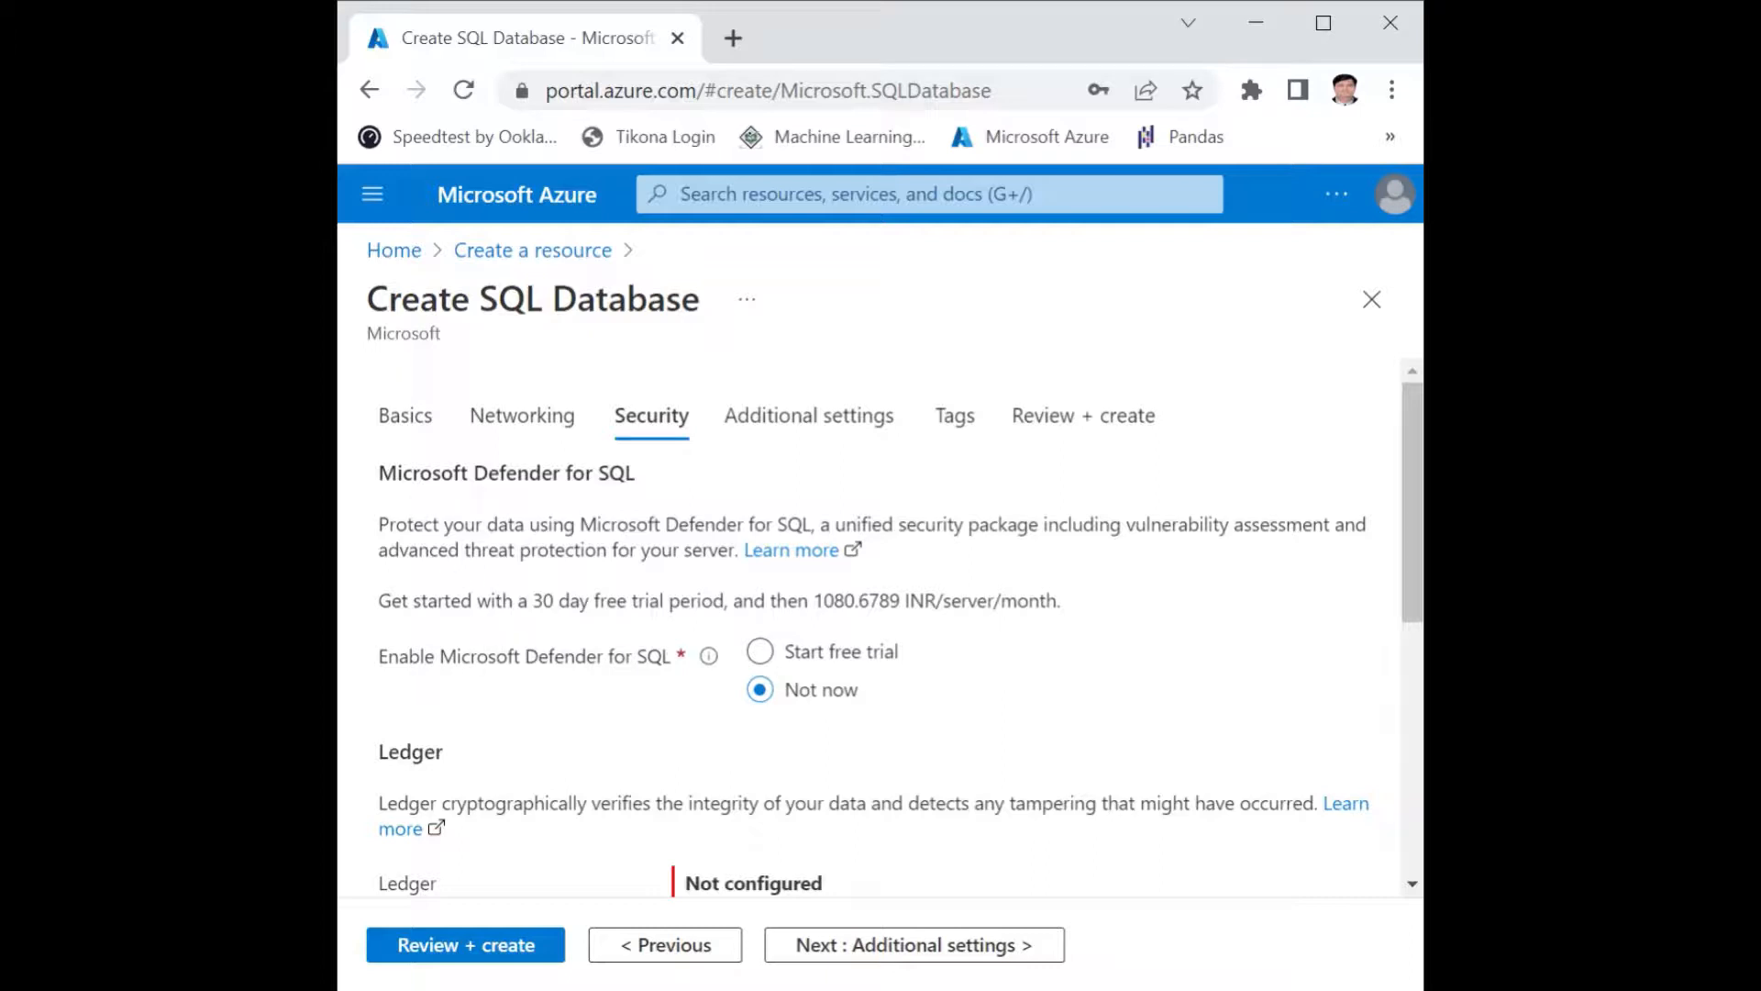
scroll(571, 718, down, 5)
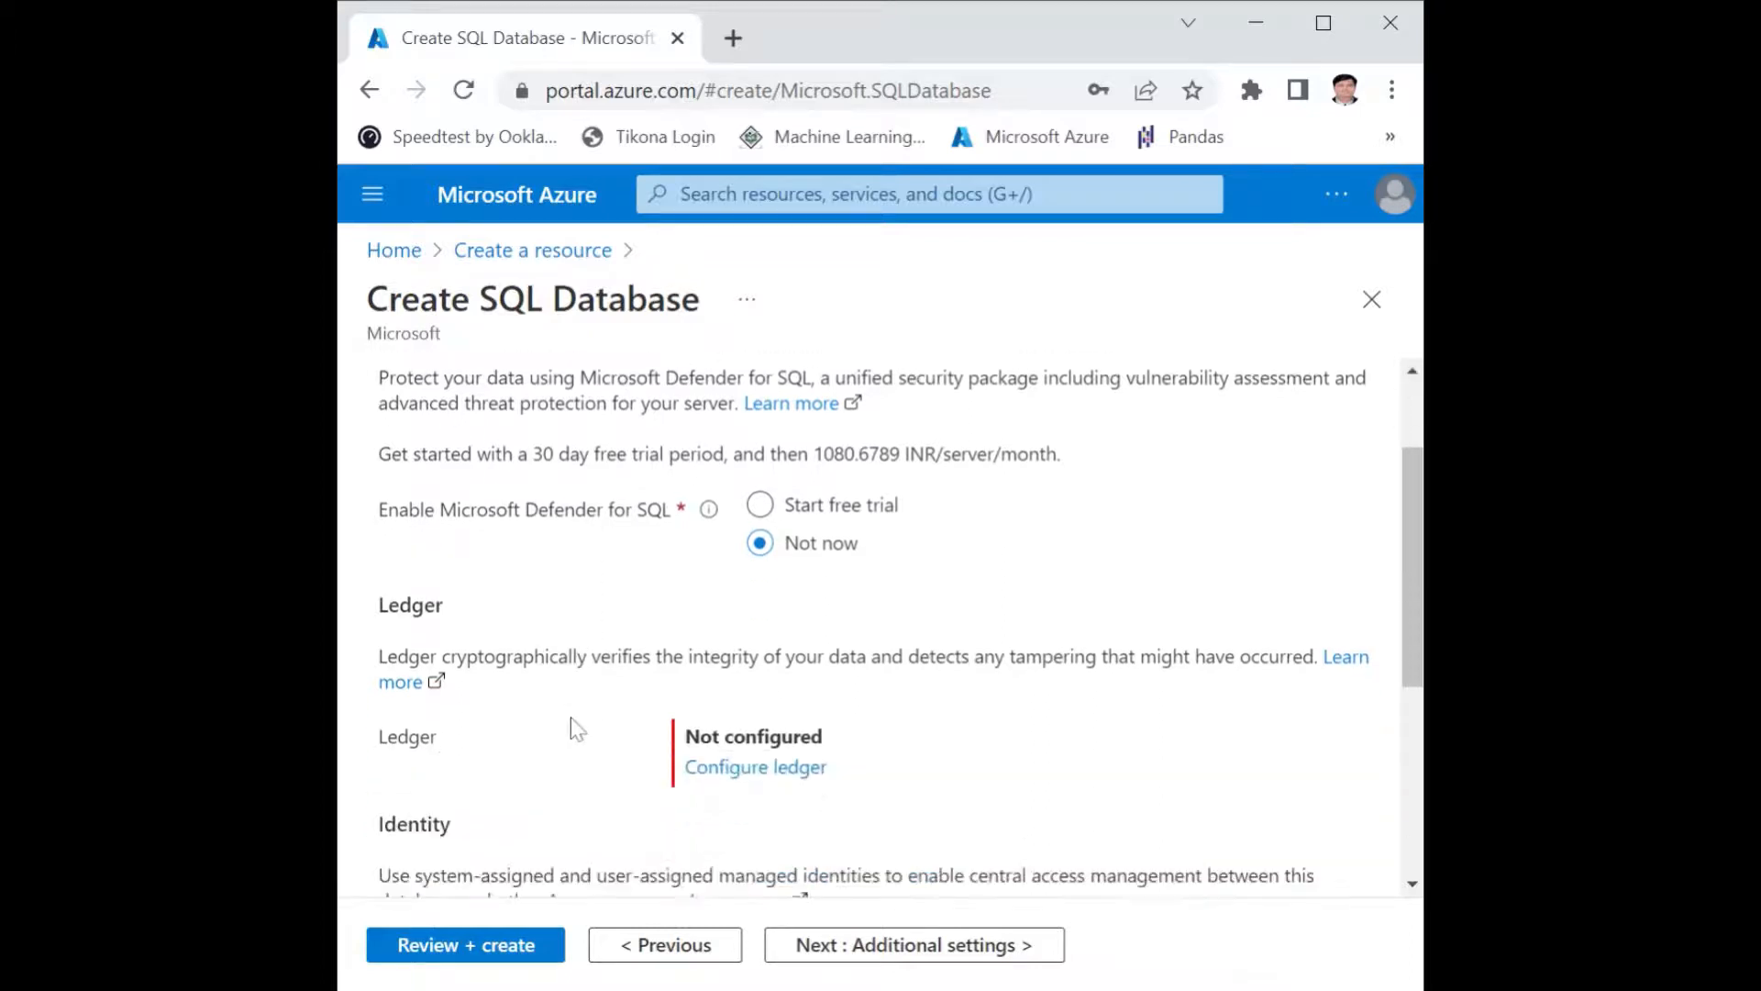
scroll(571, 717, up, 3)
scroll(642, 636, down, 5)
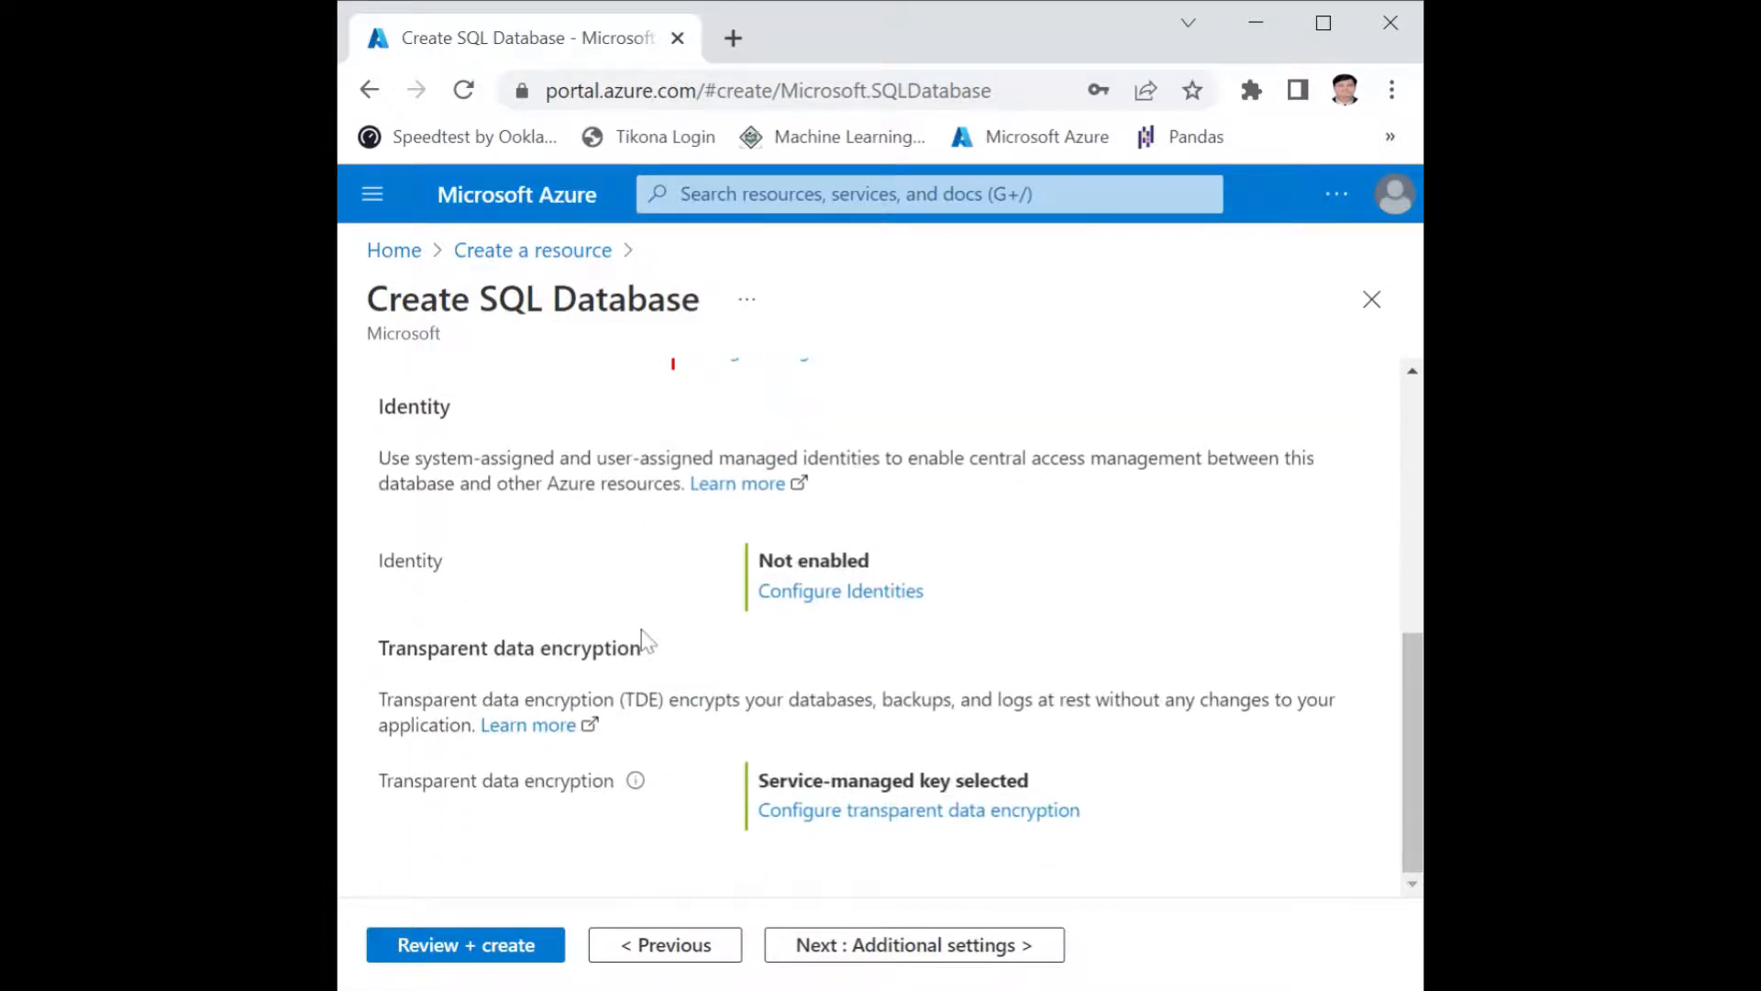
click(853, 945)
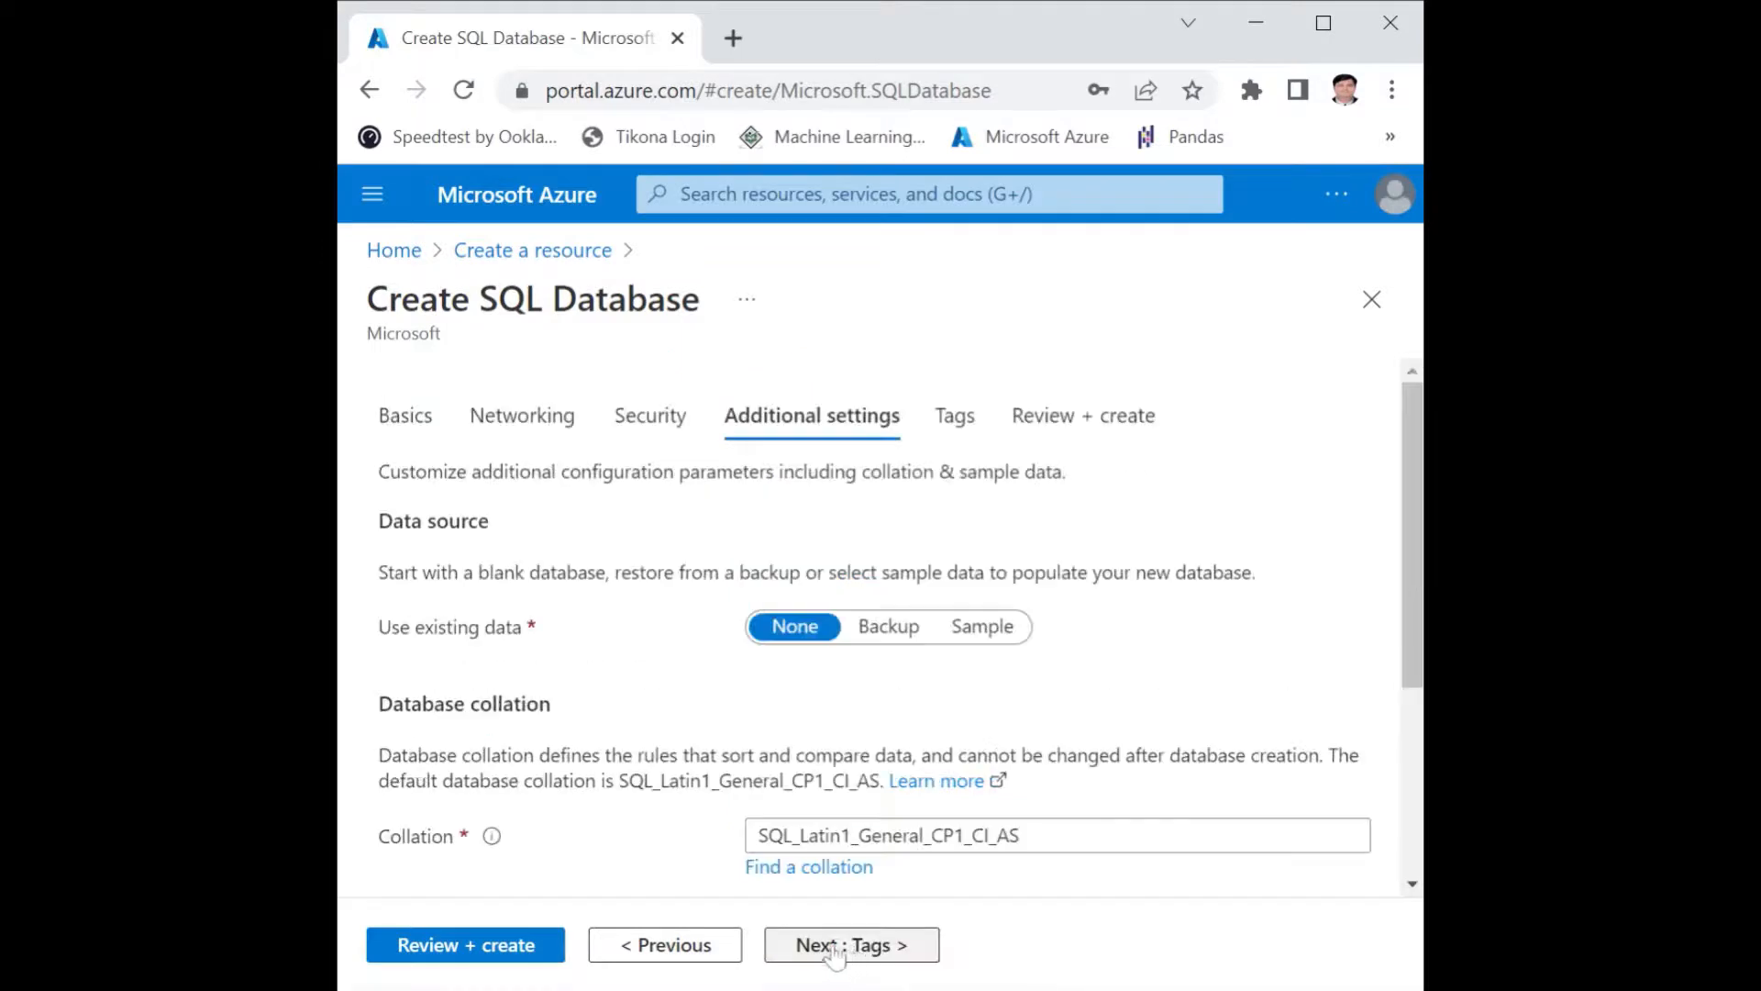
scroll(601, 724, down, 1)
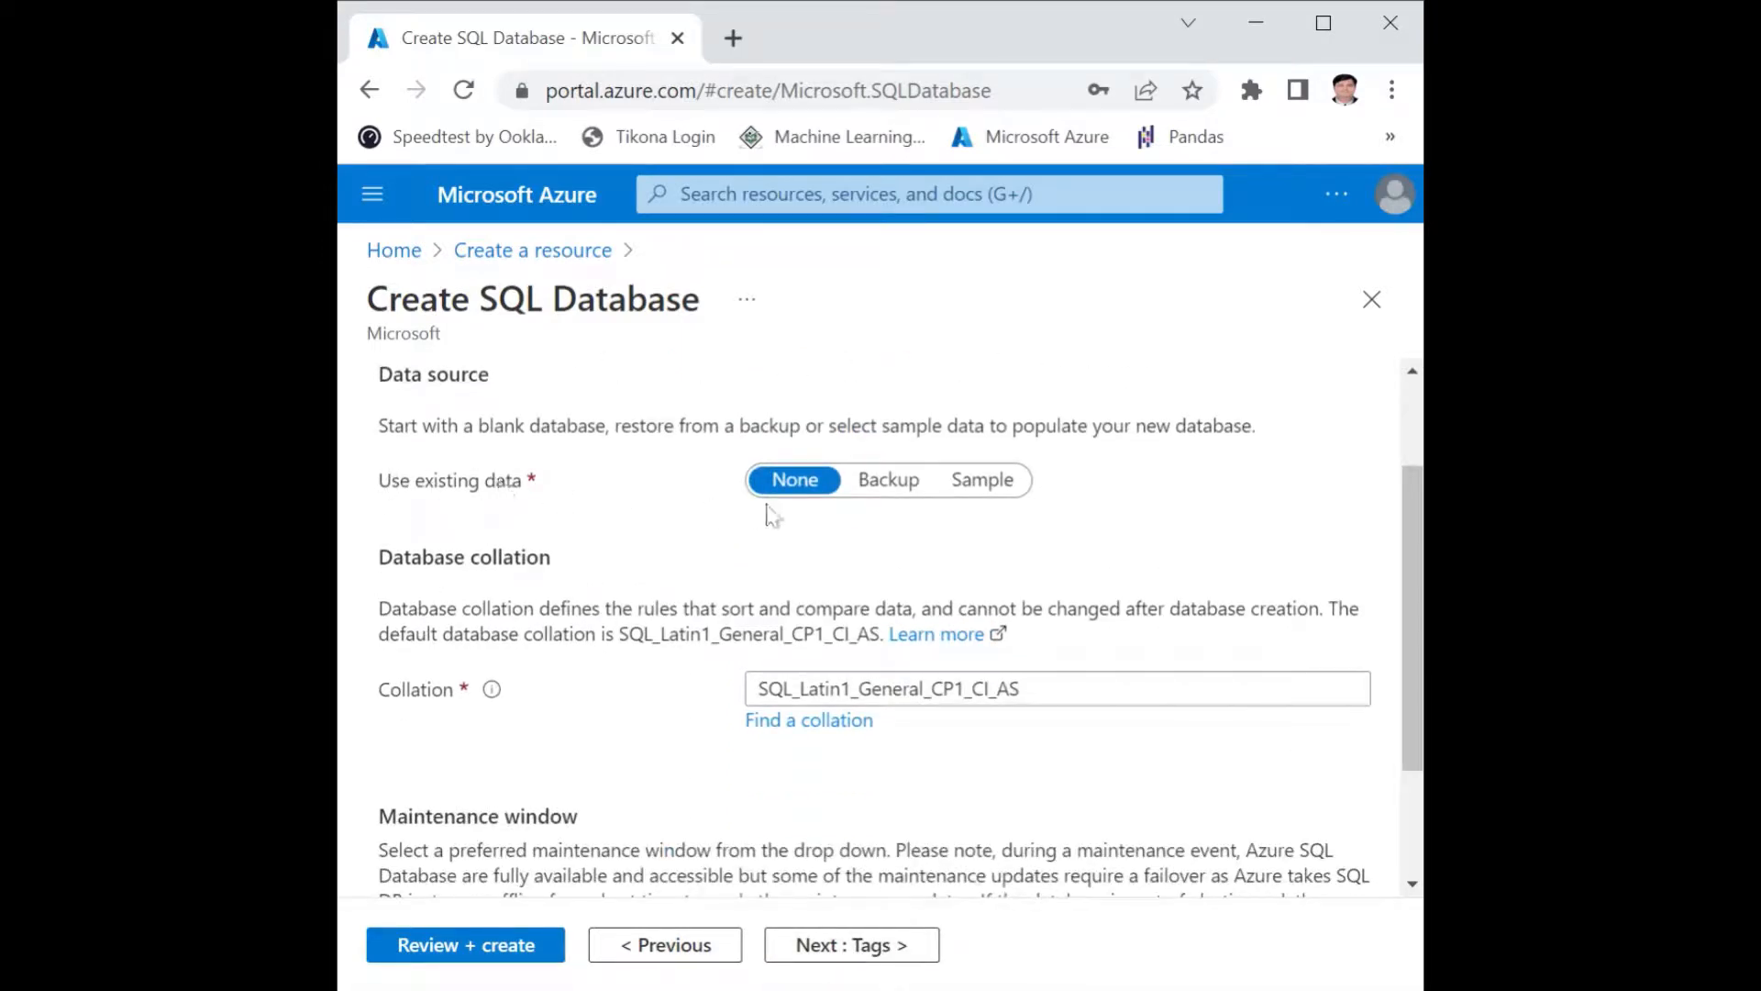
click(970, 480)
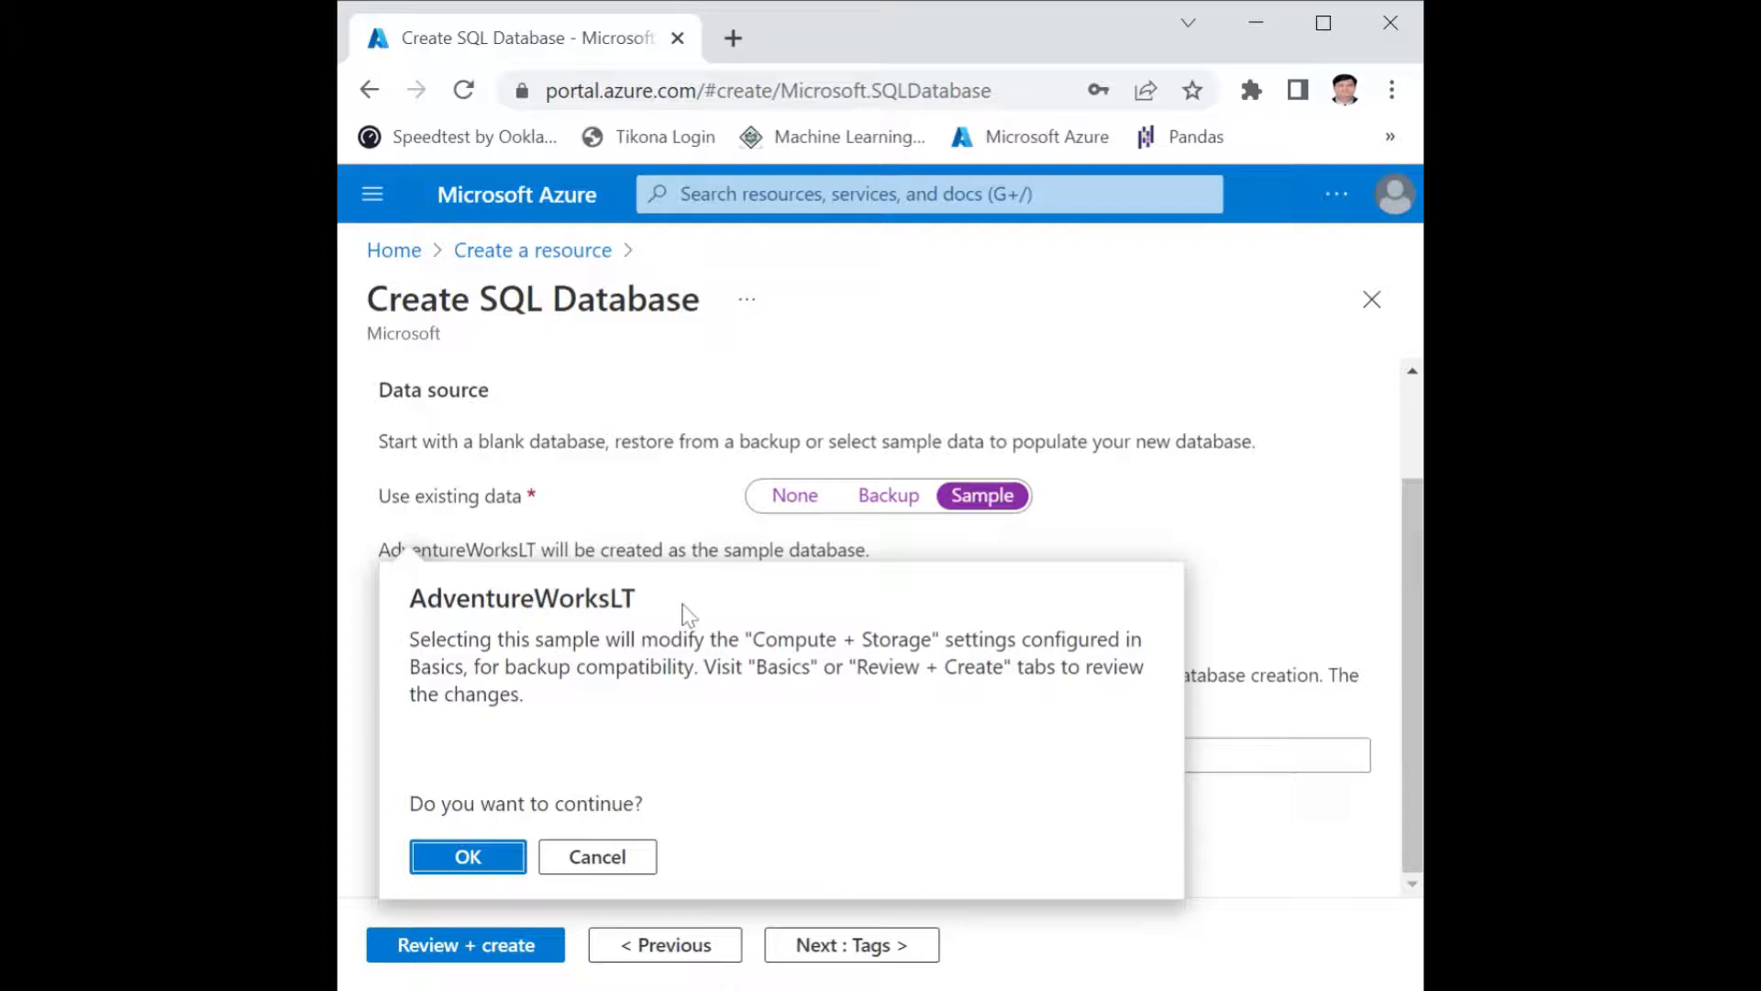
click(468, 858)
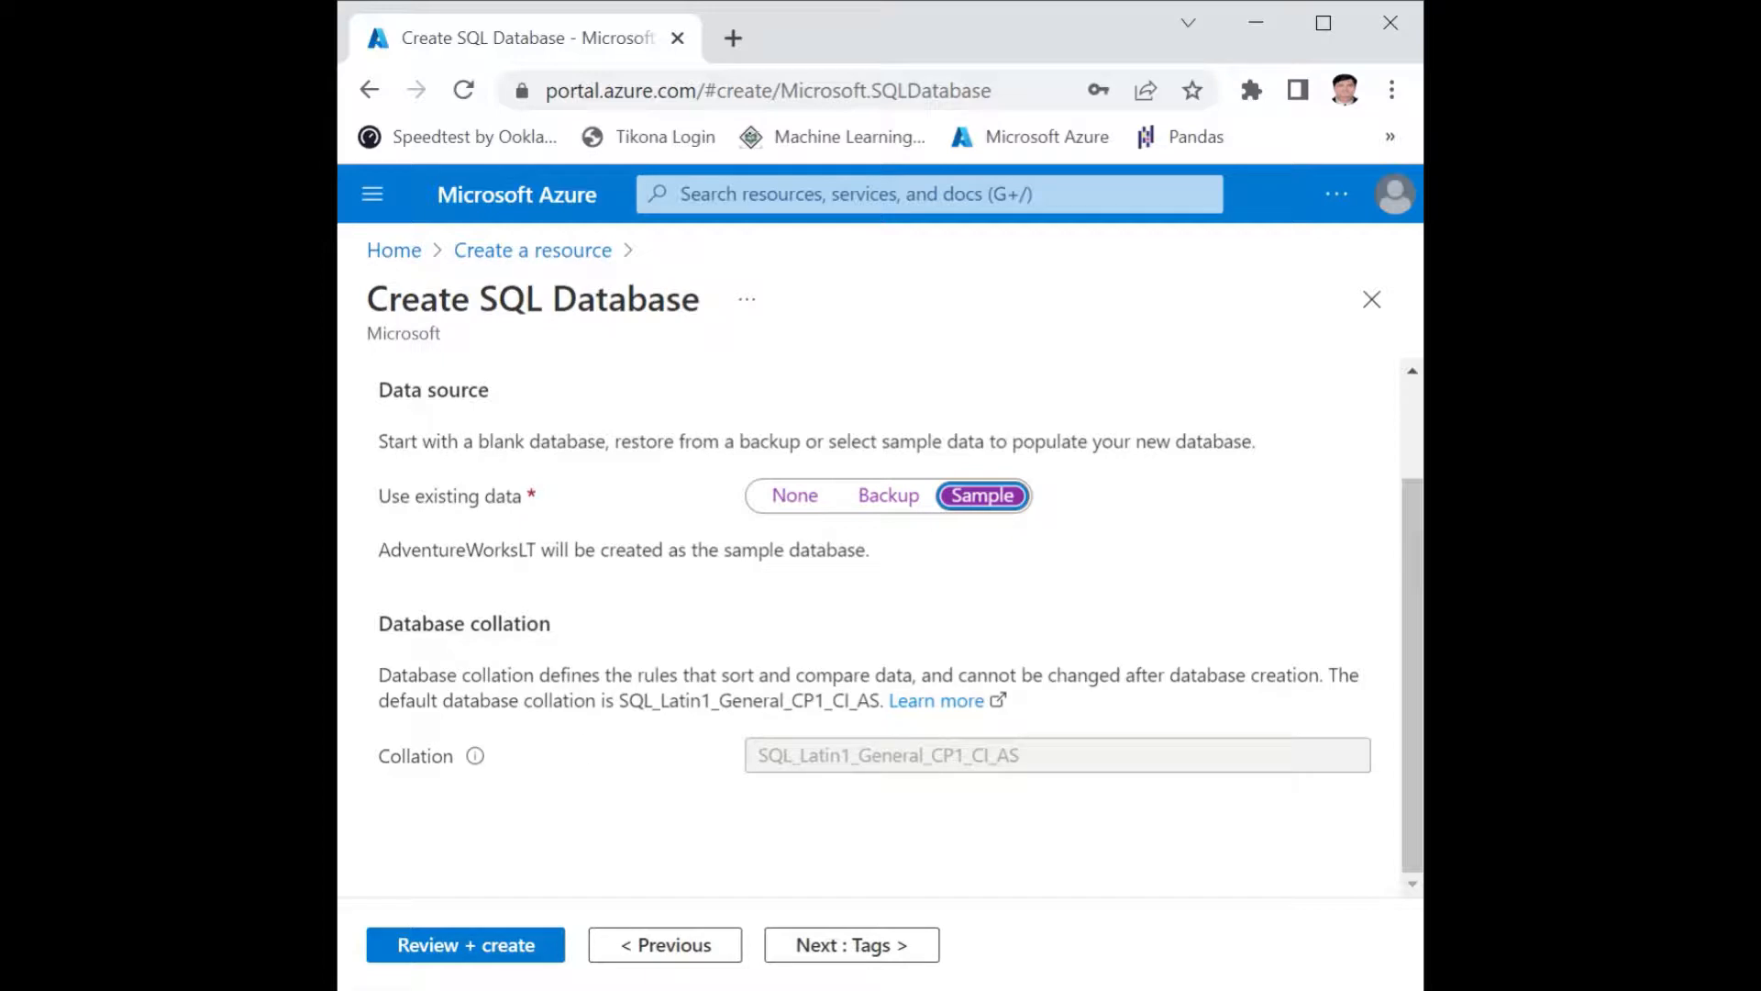
drag(379, 549, 536, 550)
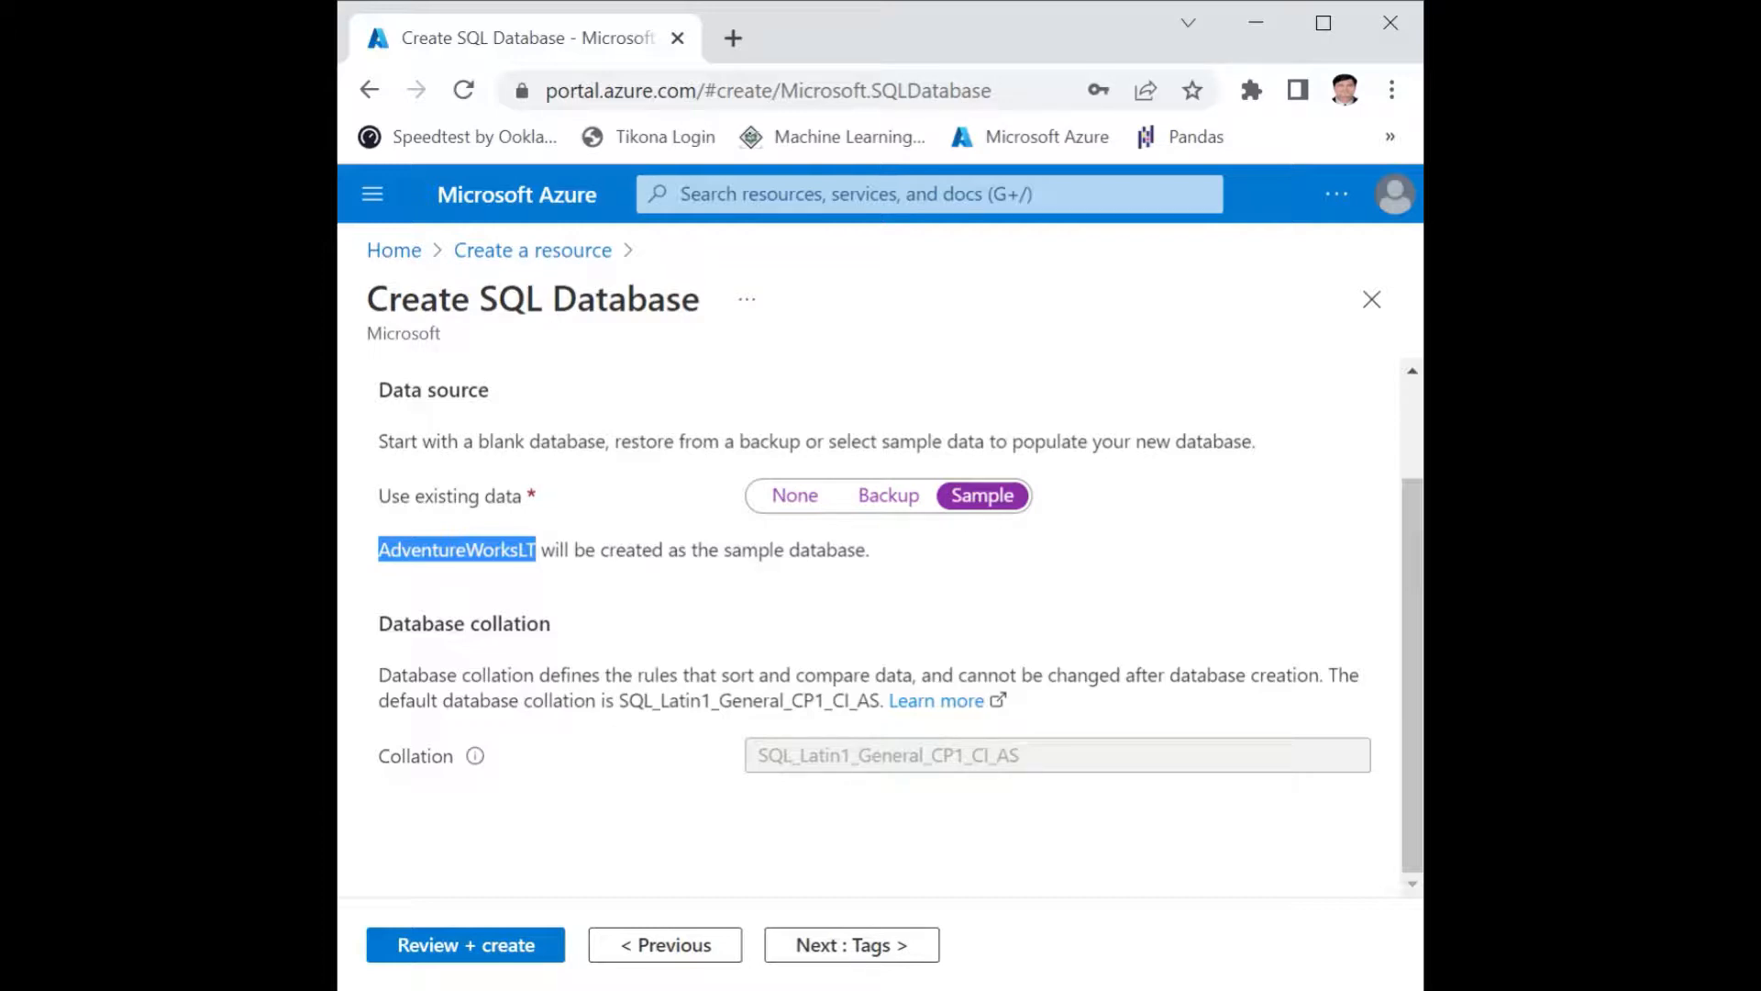
Review the SQL database configuration summary and create the database.
click(464, 947)
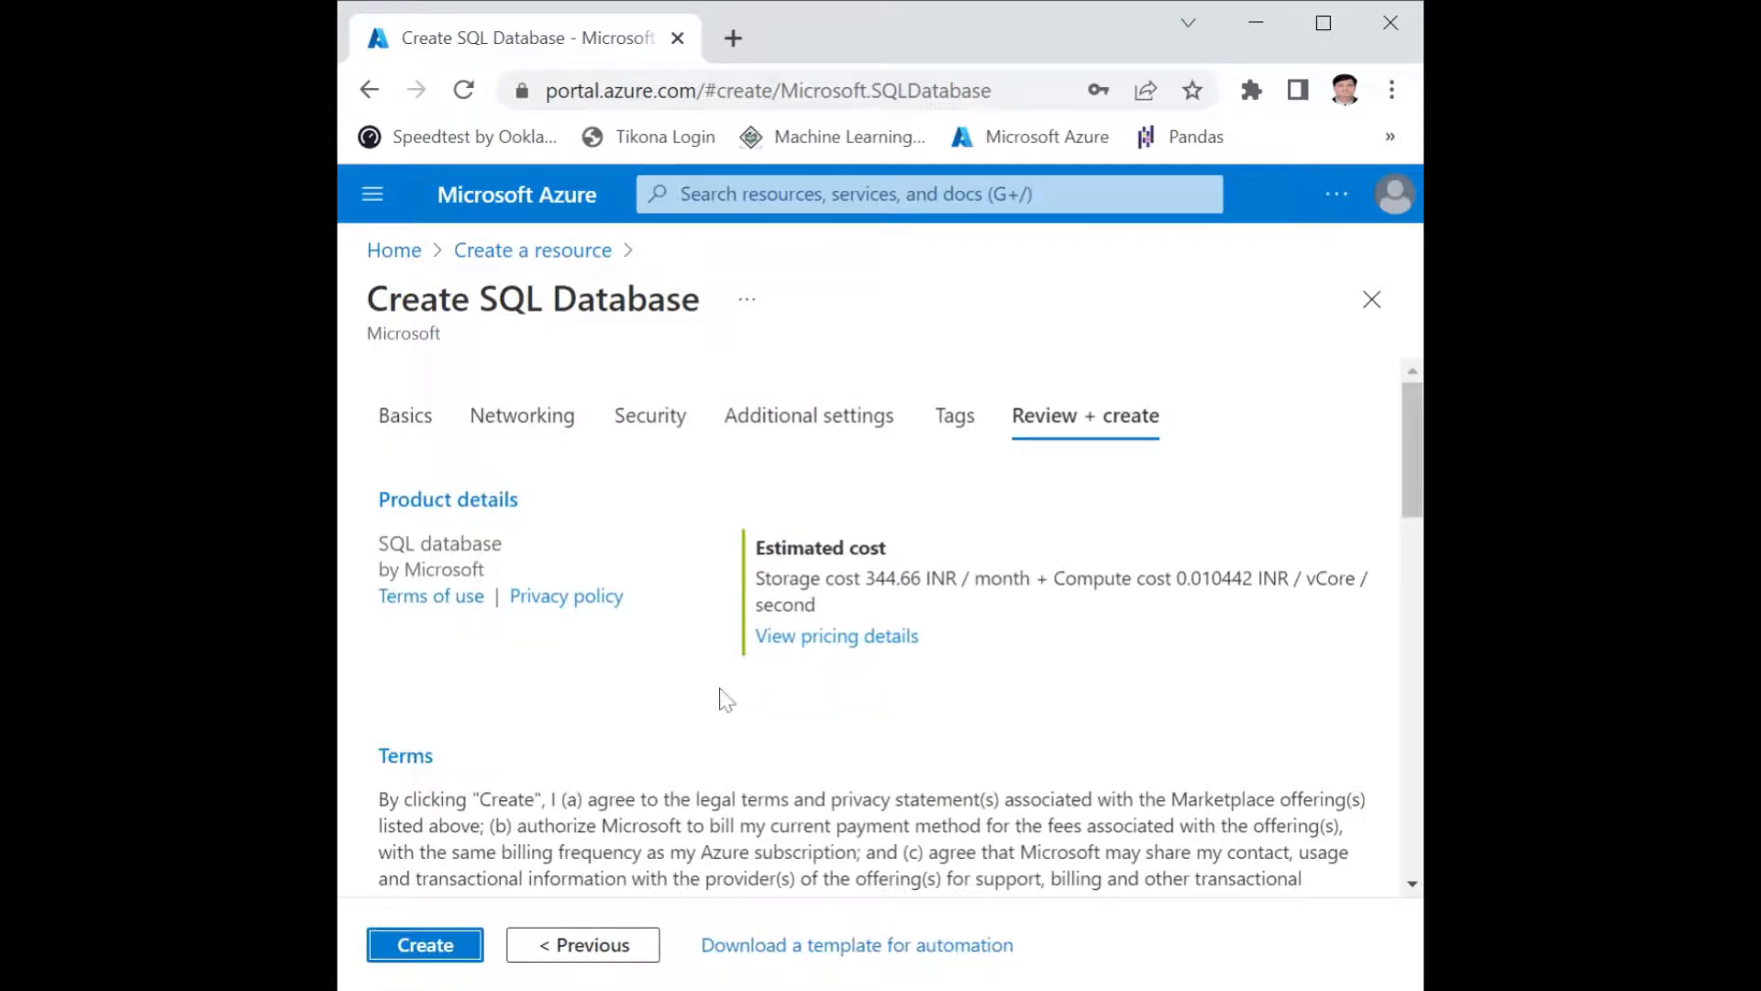
scroll(721, 699, down, 15)
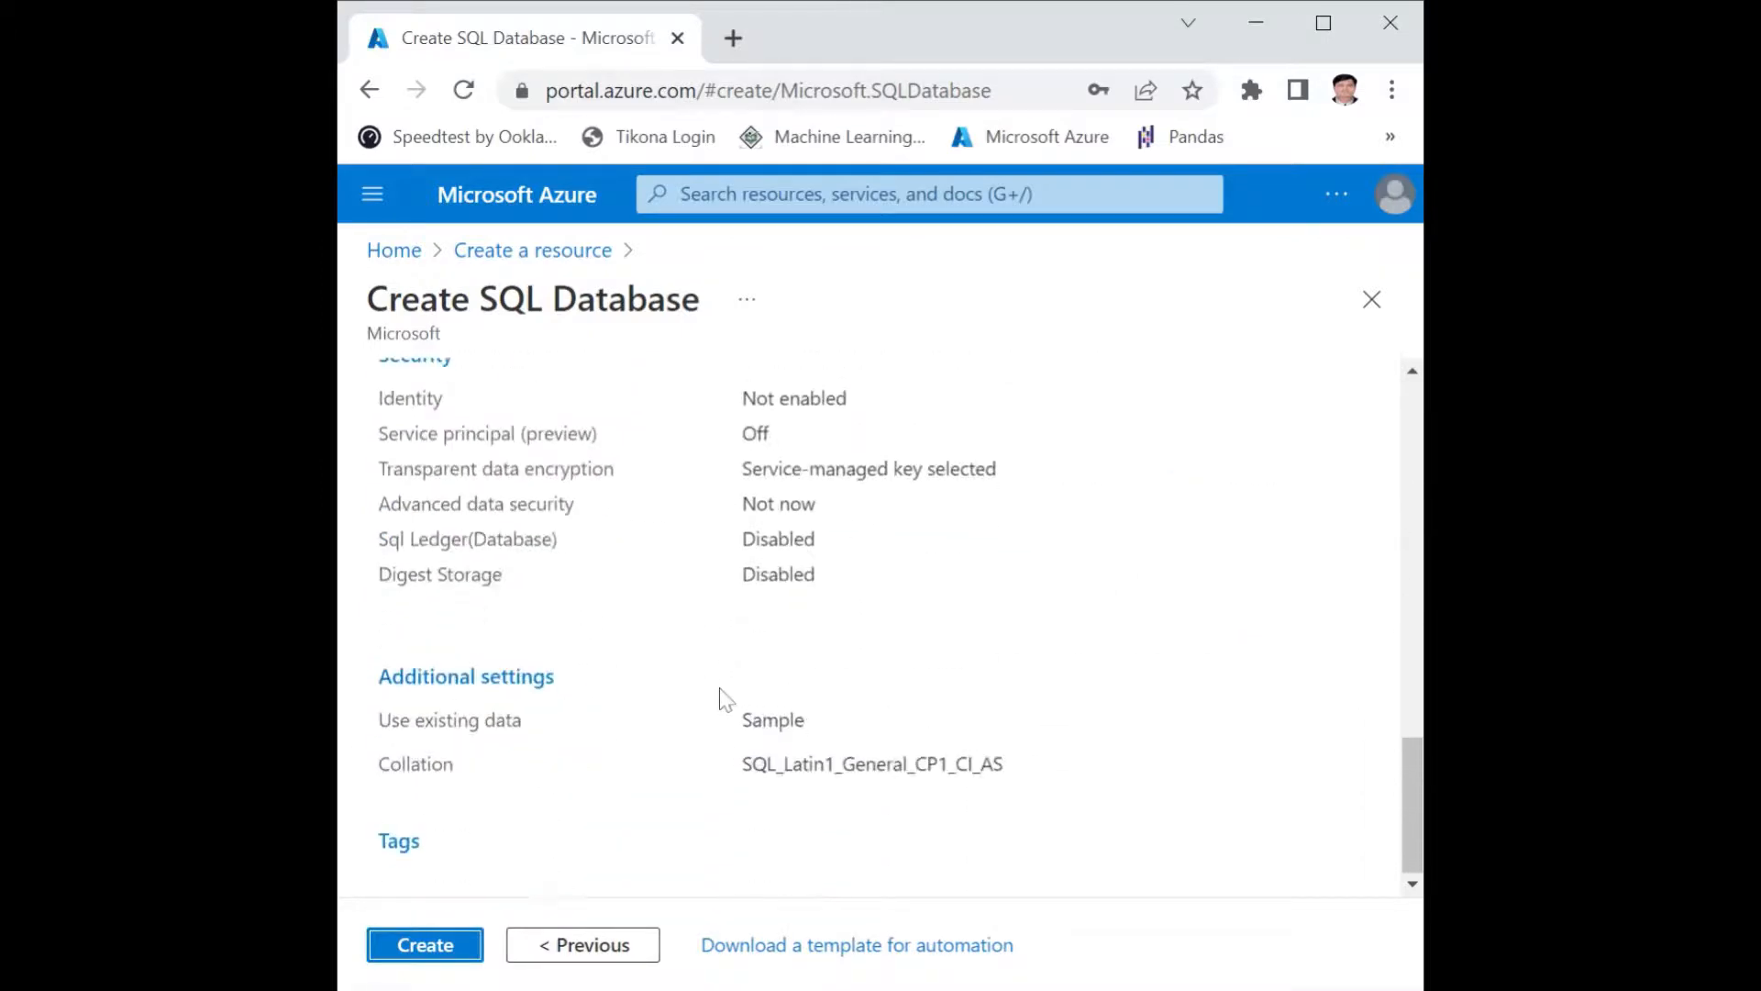
click(418, 946)
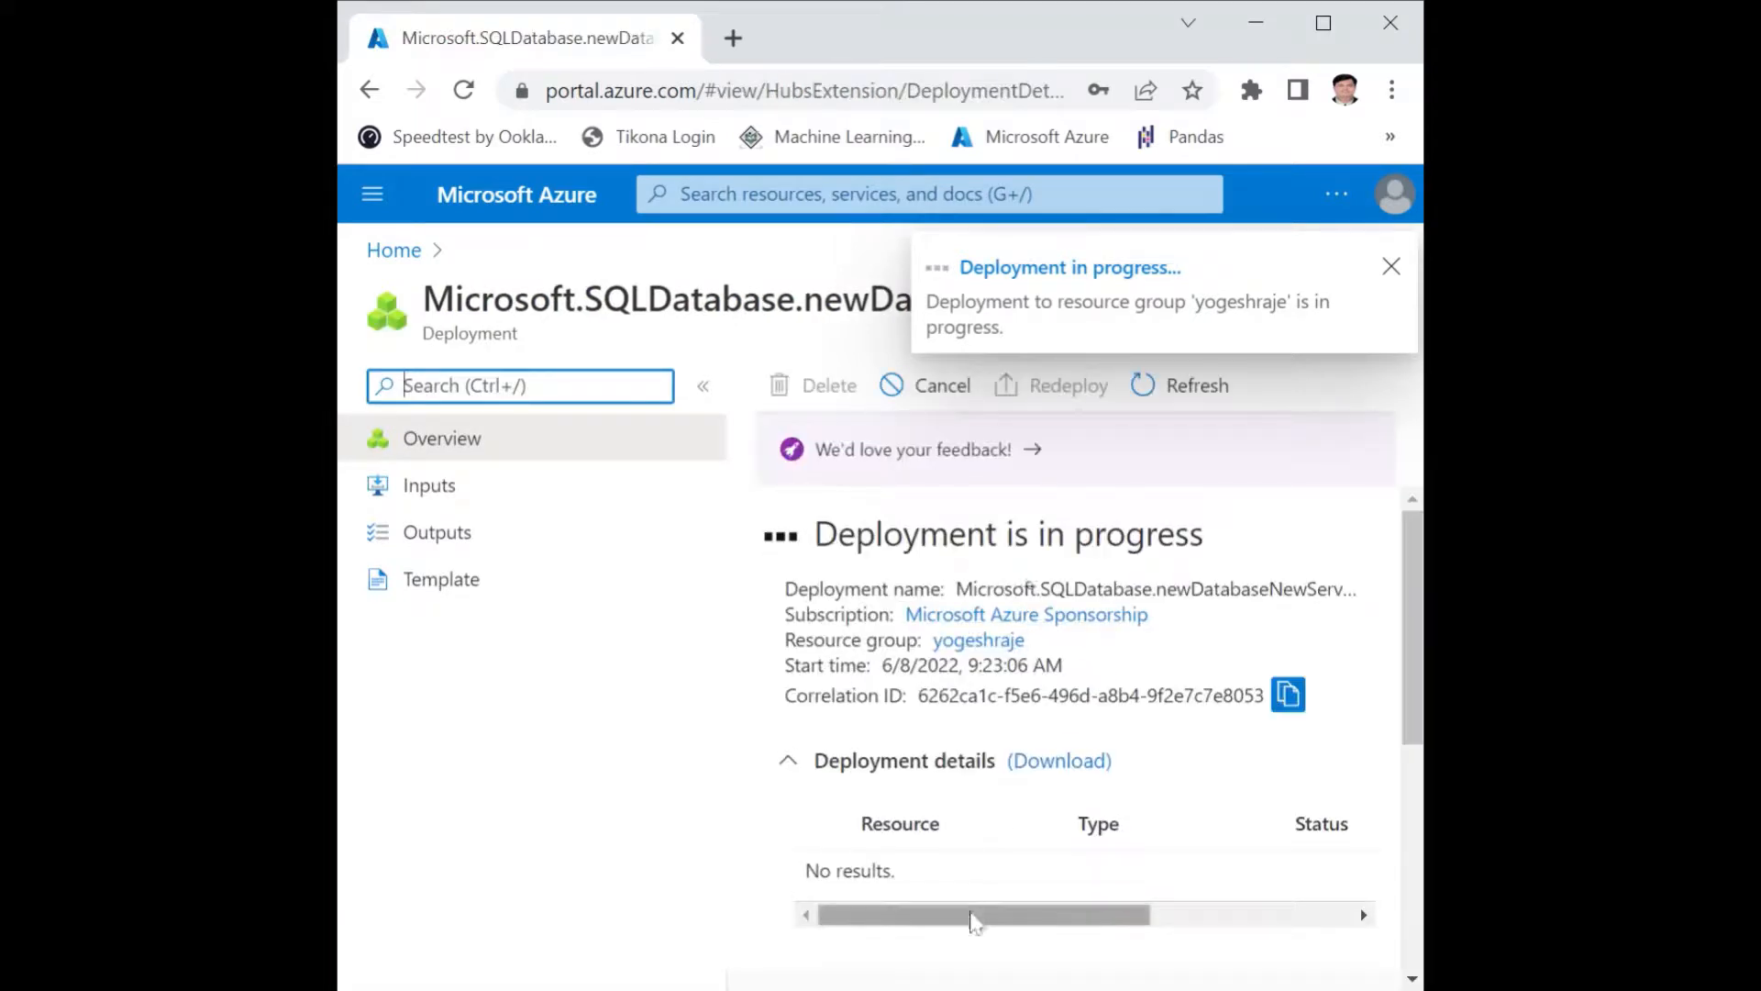
Examine the deployment details of the SQL database, including the resource, type, status and operation details columns.
mouse_move(974, 920)
mouse_down()
mouse_move(1136, 916)
mouse_move(989, 920)
mouse_up()
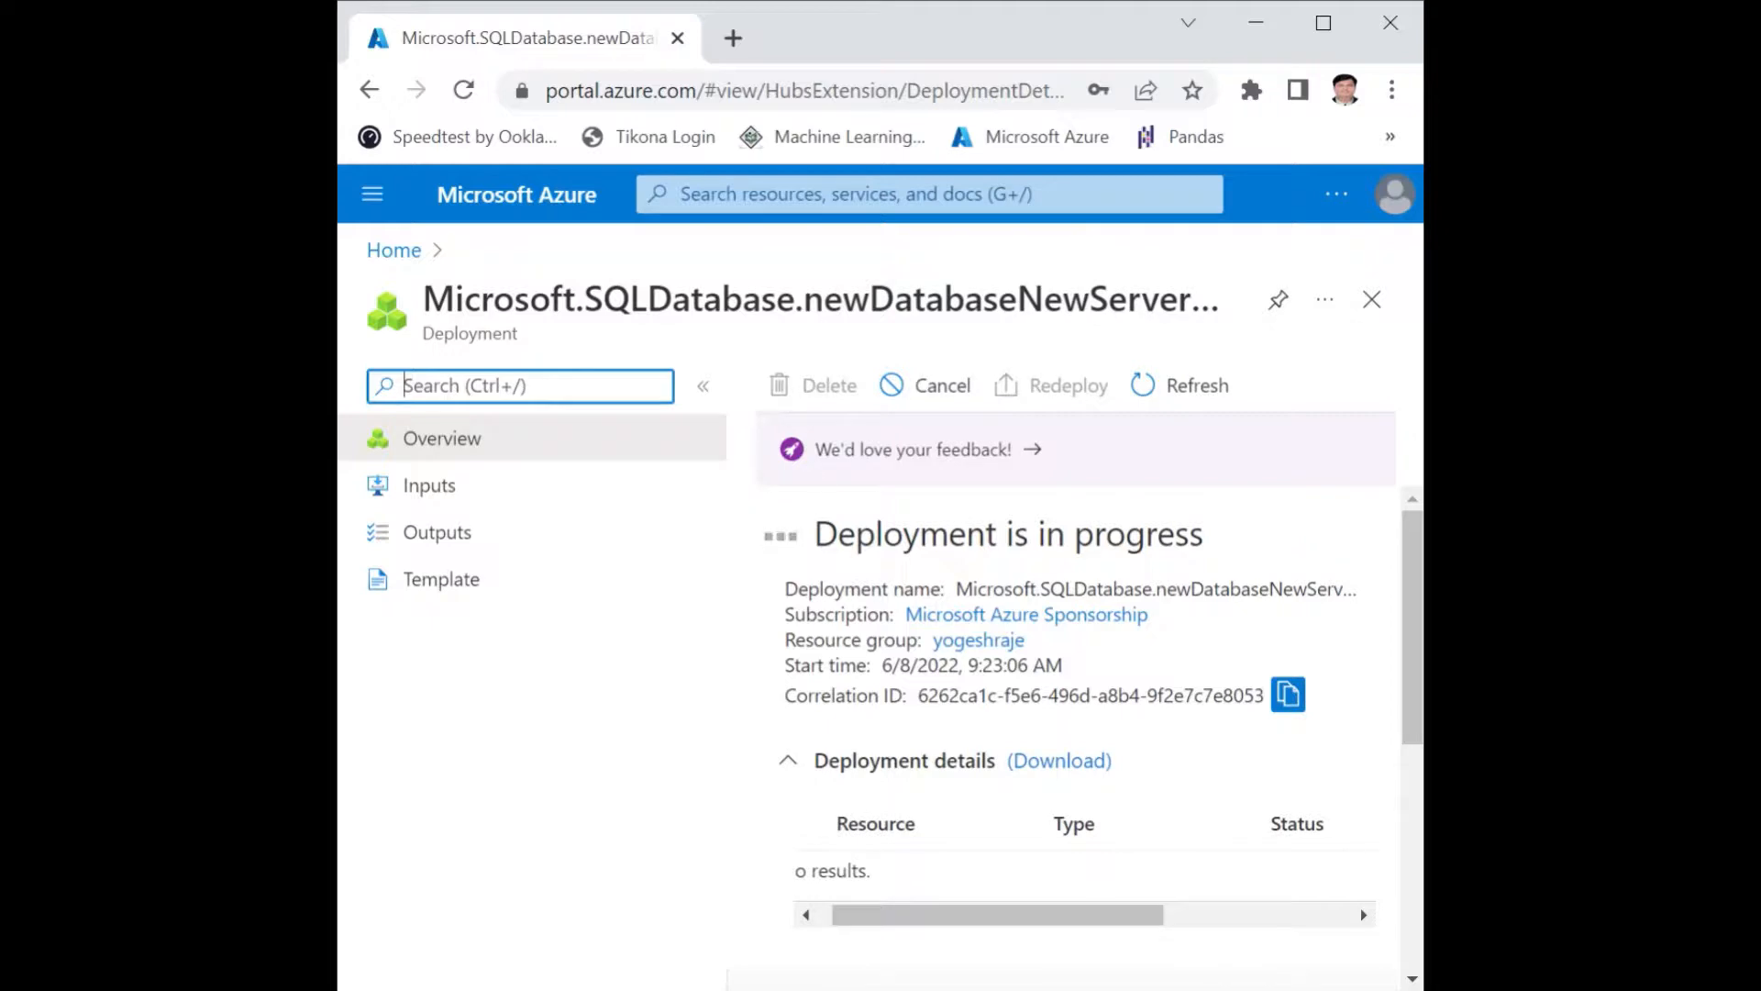
scroll(1082, 618, down, 5)
scroll(1085, 617, up, 2)
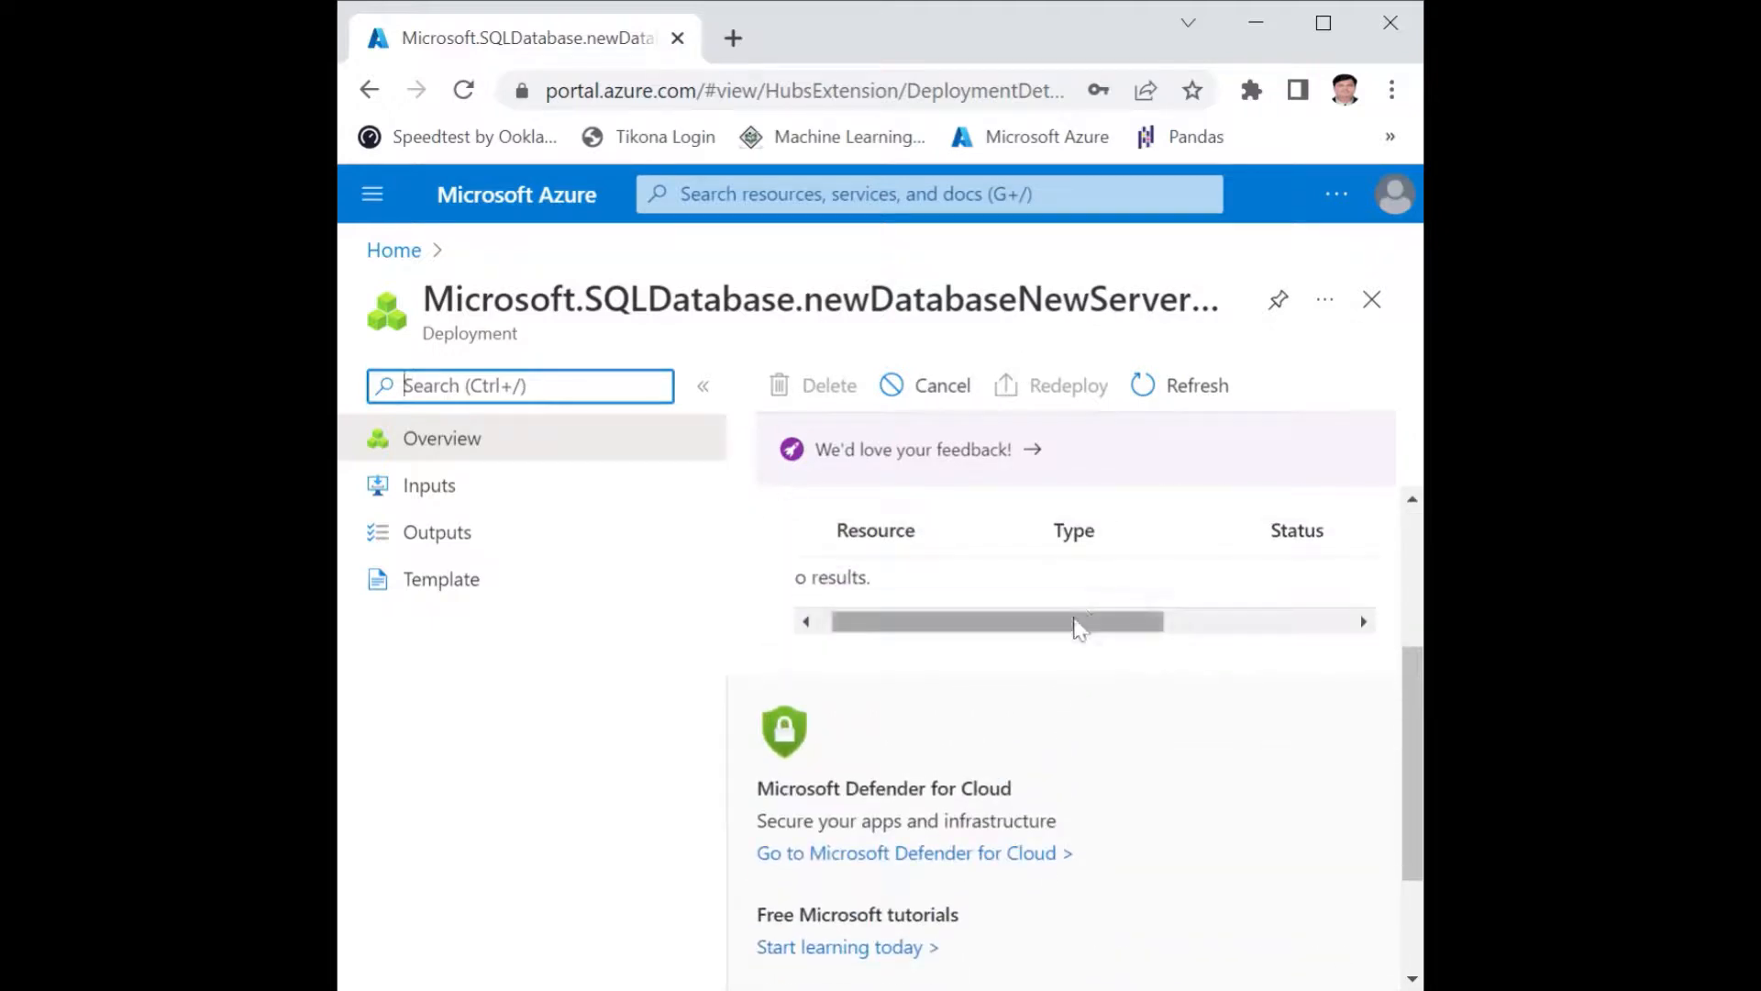
drag(1078, 629, 1243, 629)
scroll(1242, 633, up, 3)
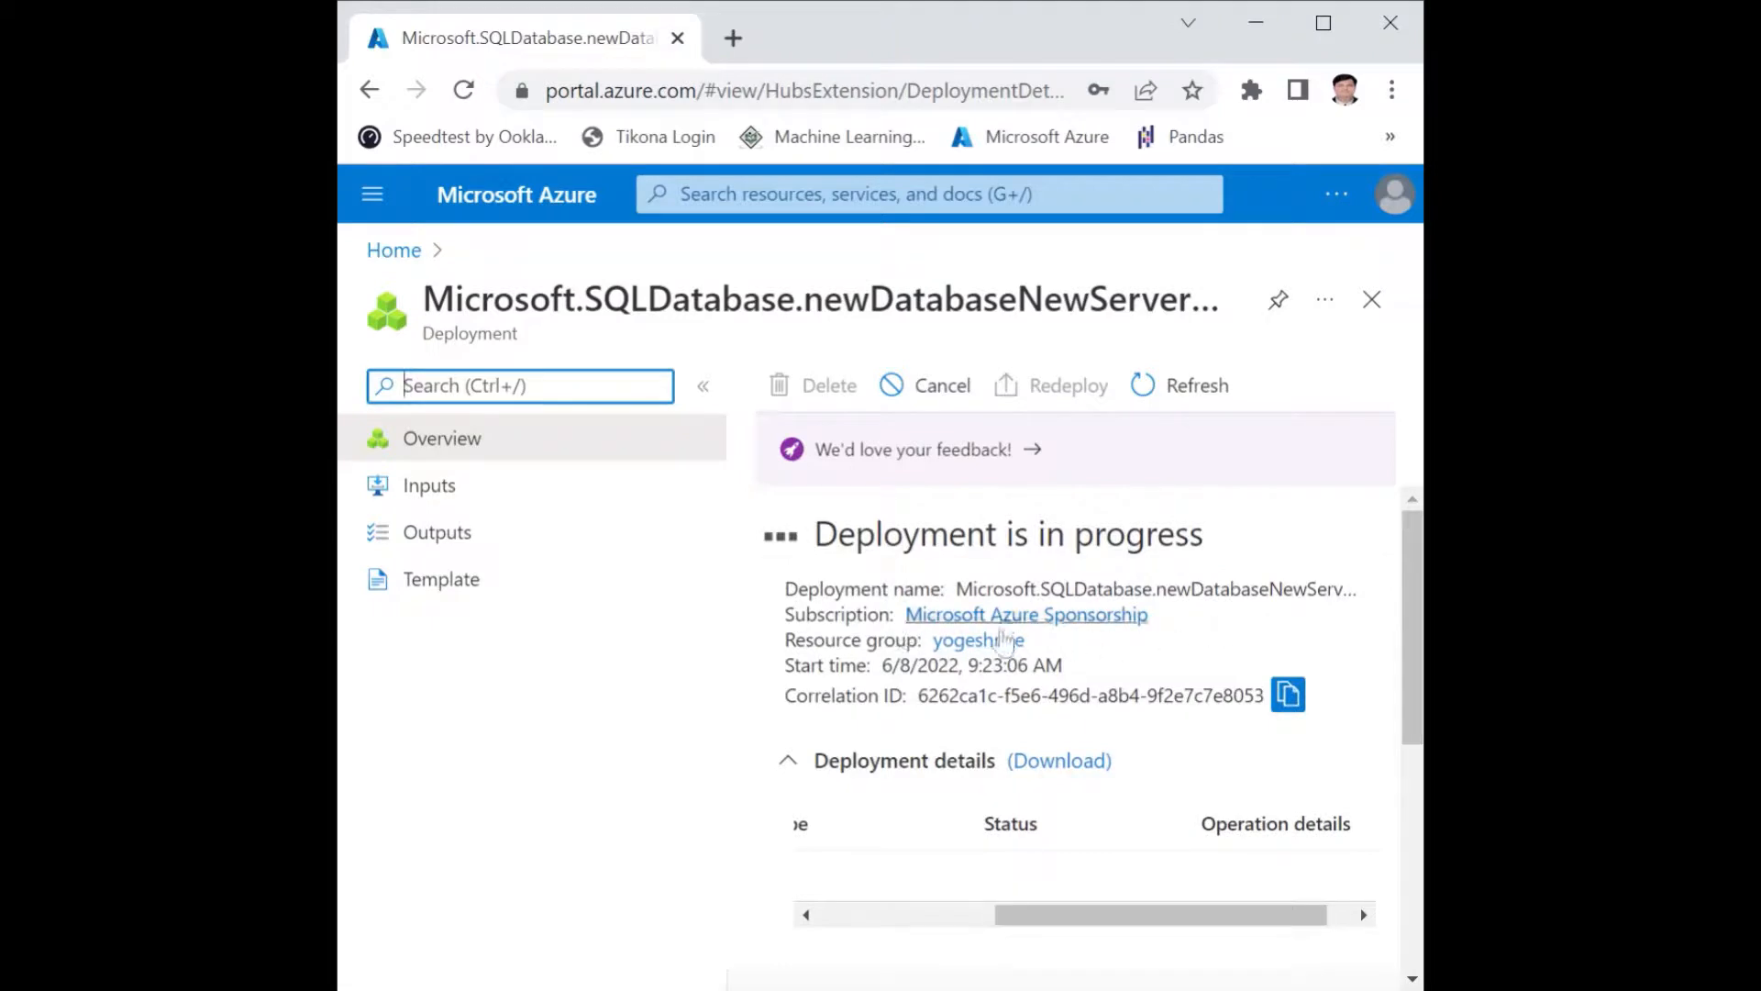
Look over the rest of the deployment page, return to the portal home page, check its recent resources and refresh it.
scroll(1284, 725, down, 3)
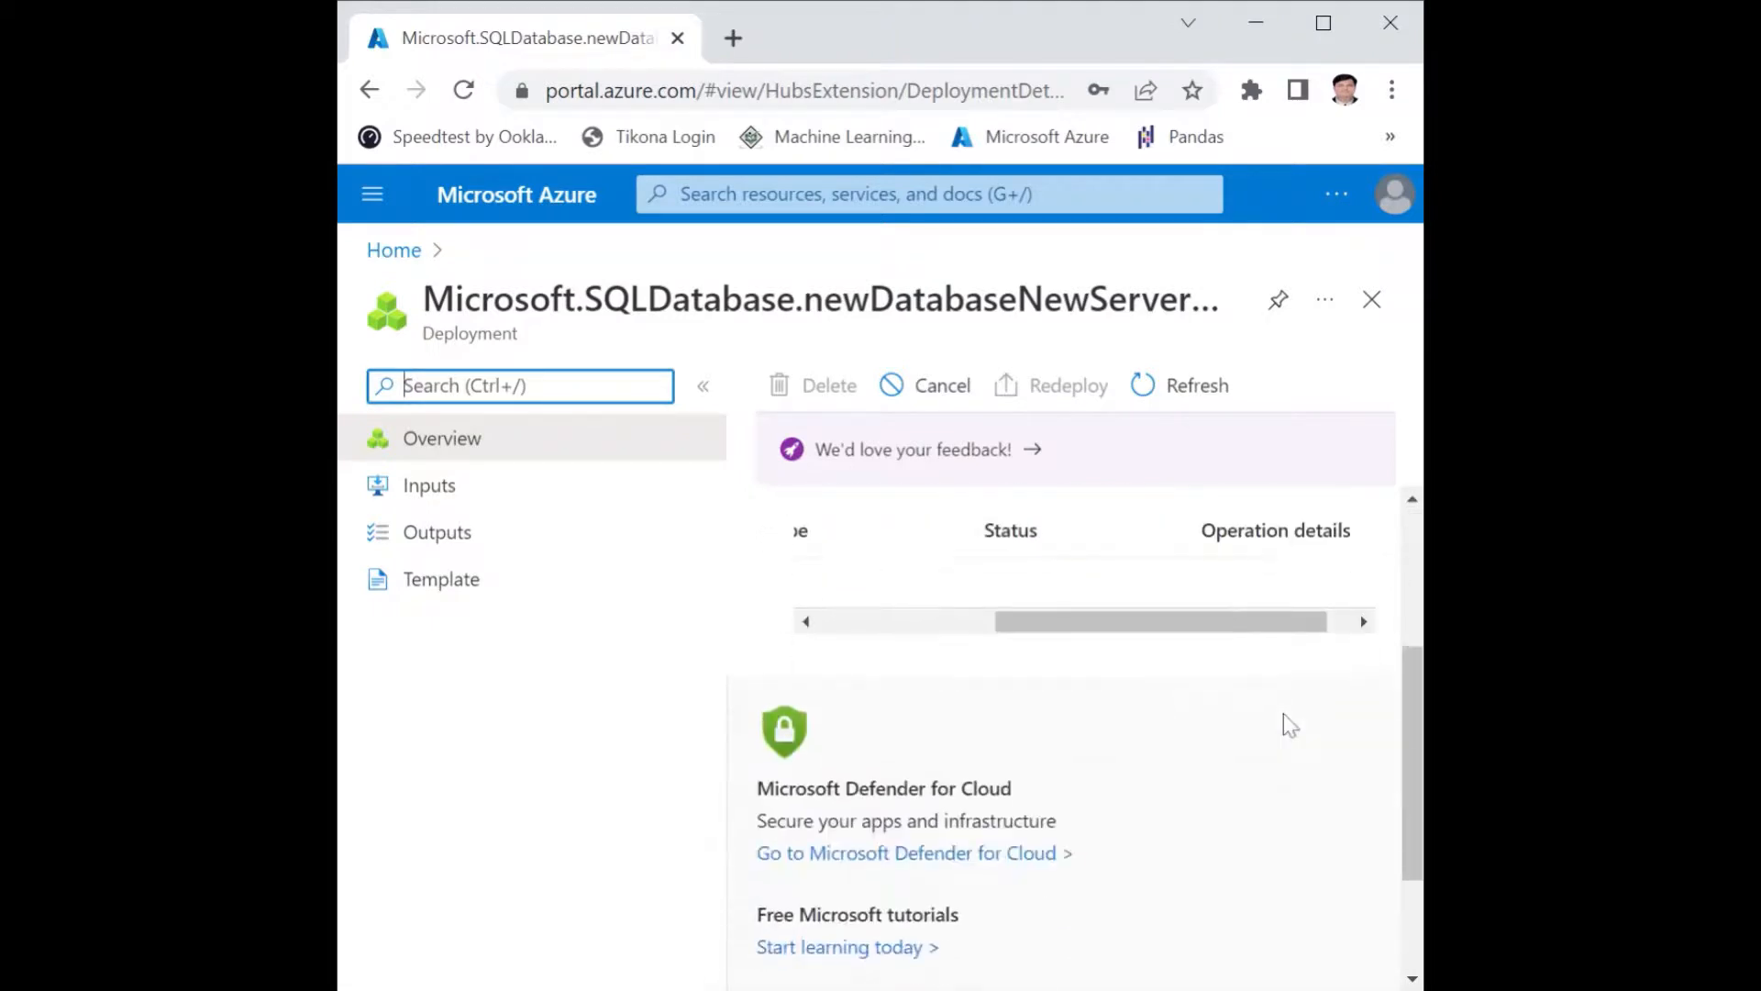
scroll(1284, 725, down, 2)
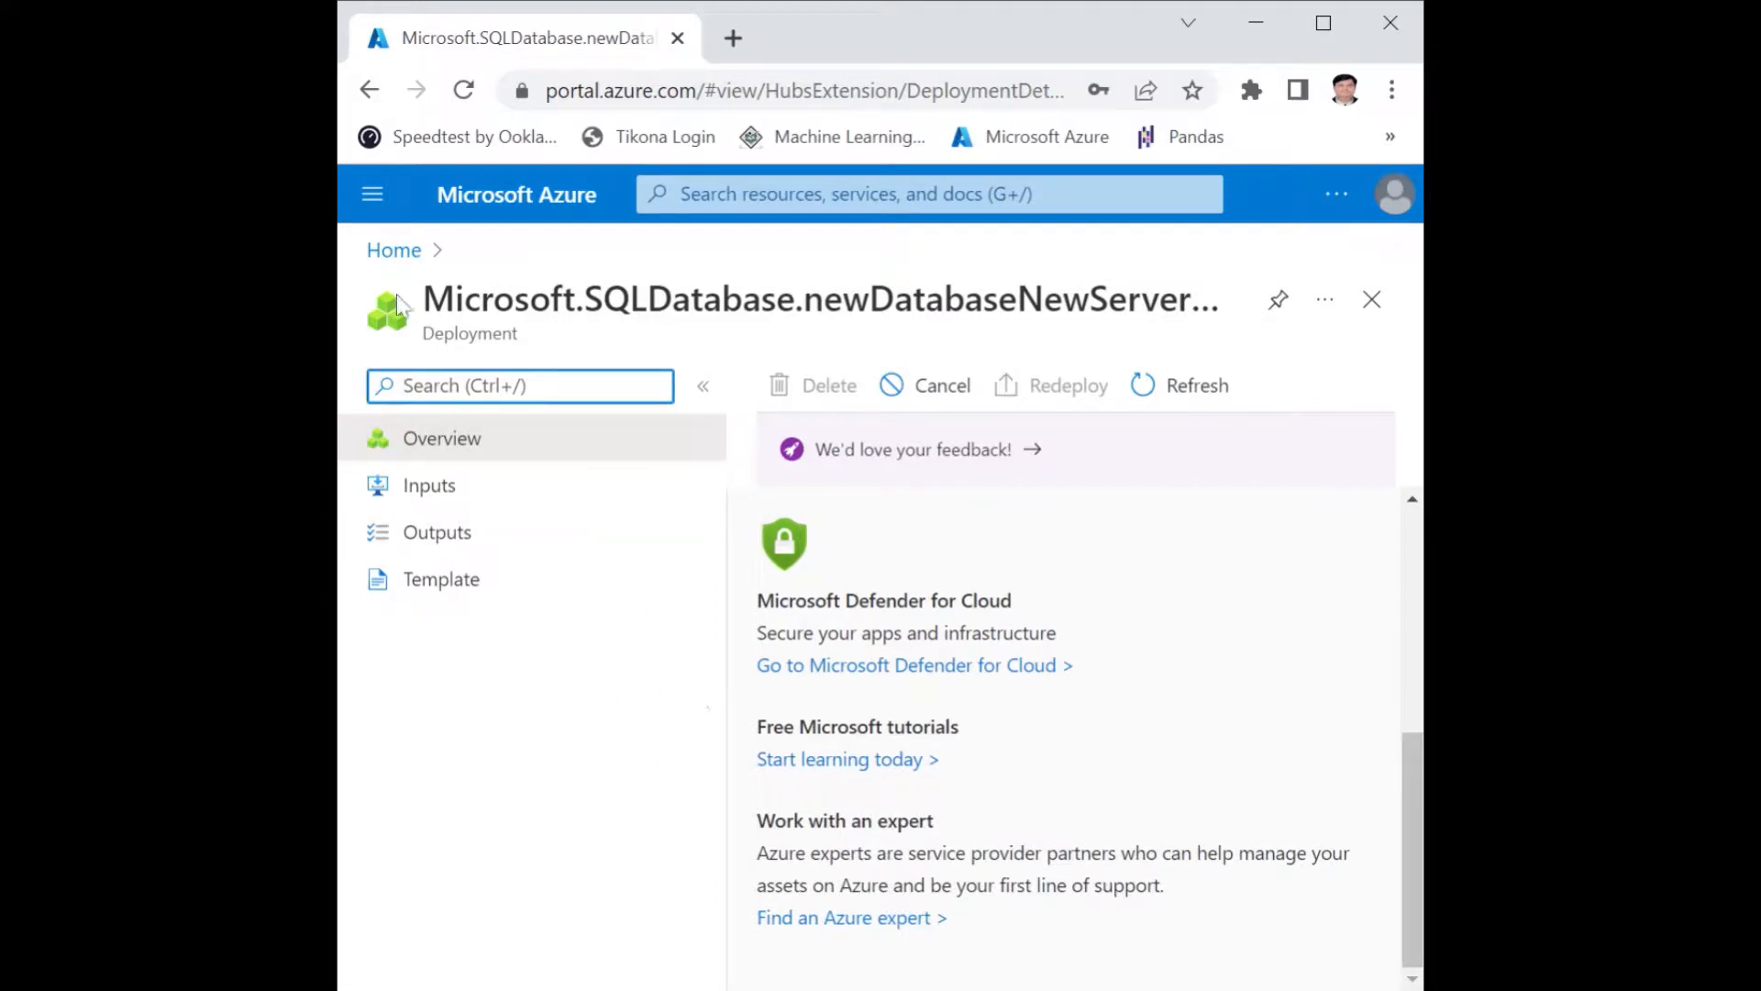
click(395, 250)
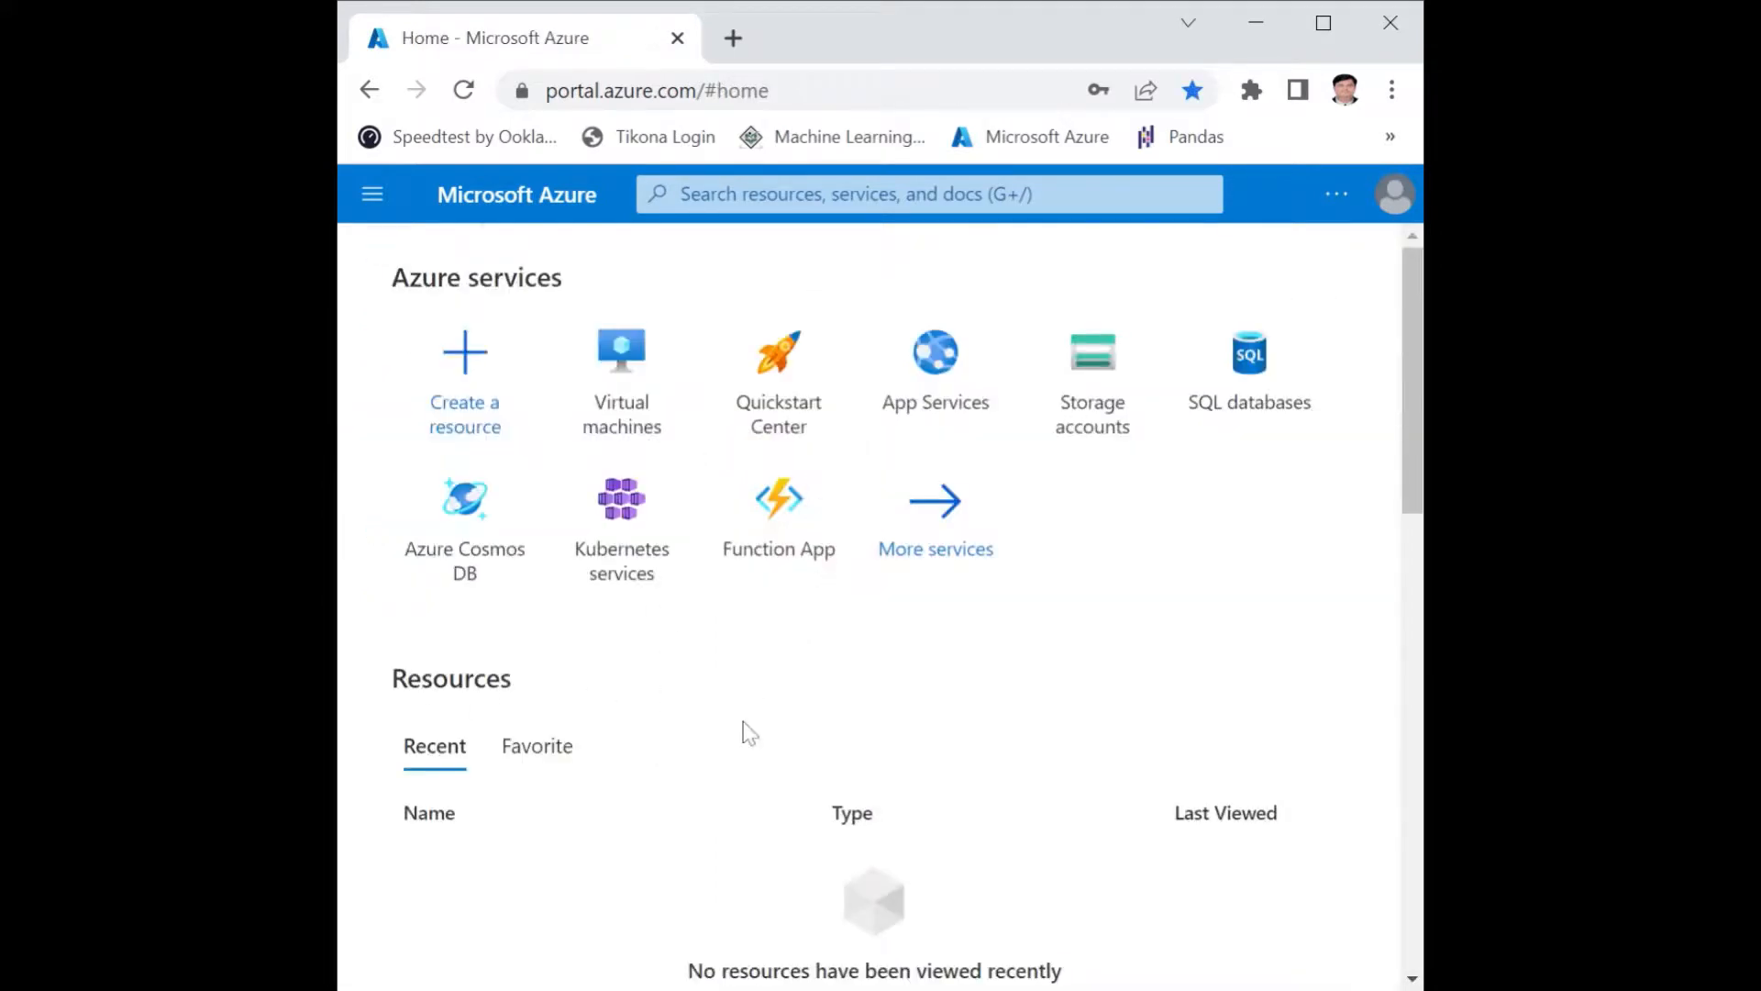
scroll(746, 729, down, 3)
scroll(749, 733, down, 5)
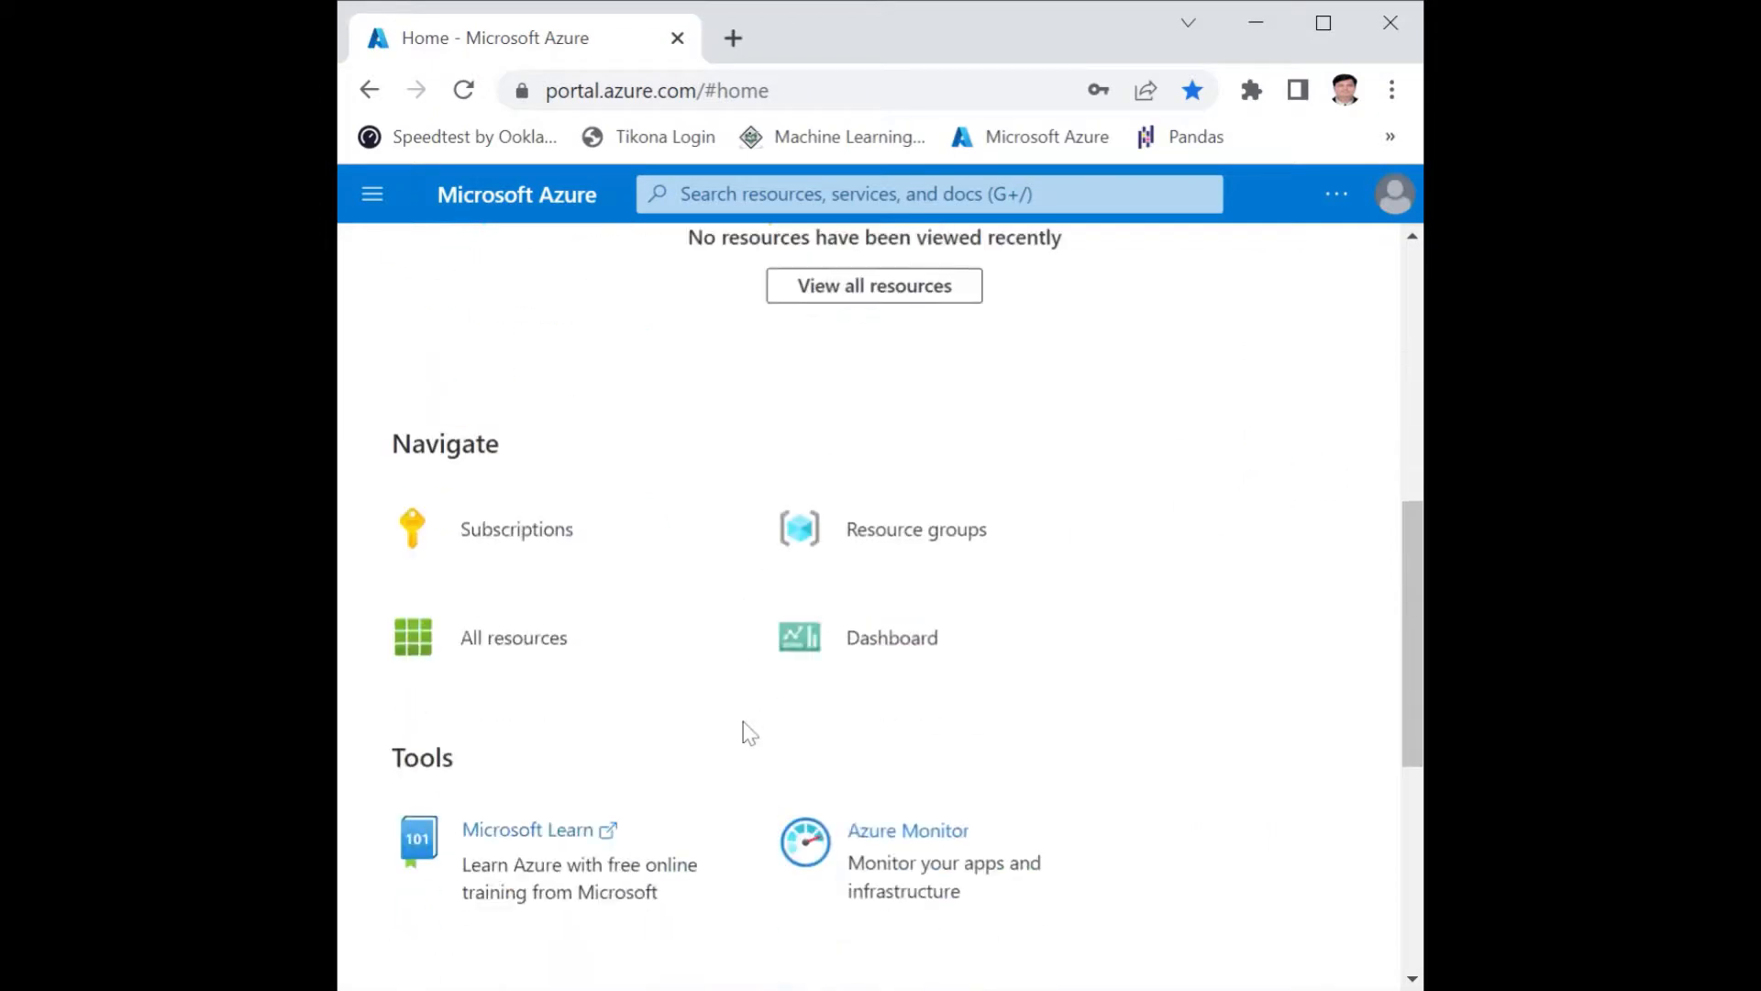
scroll(750, 733, up, 8)
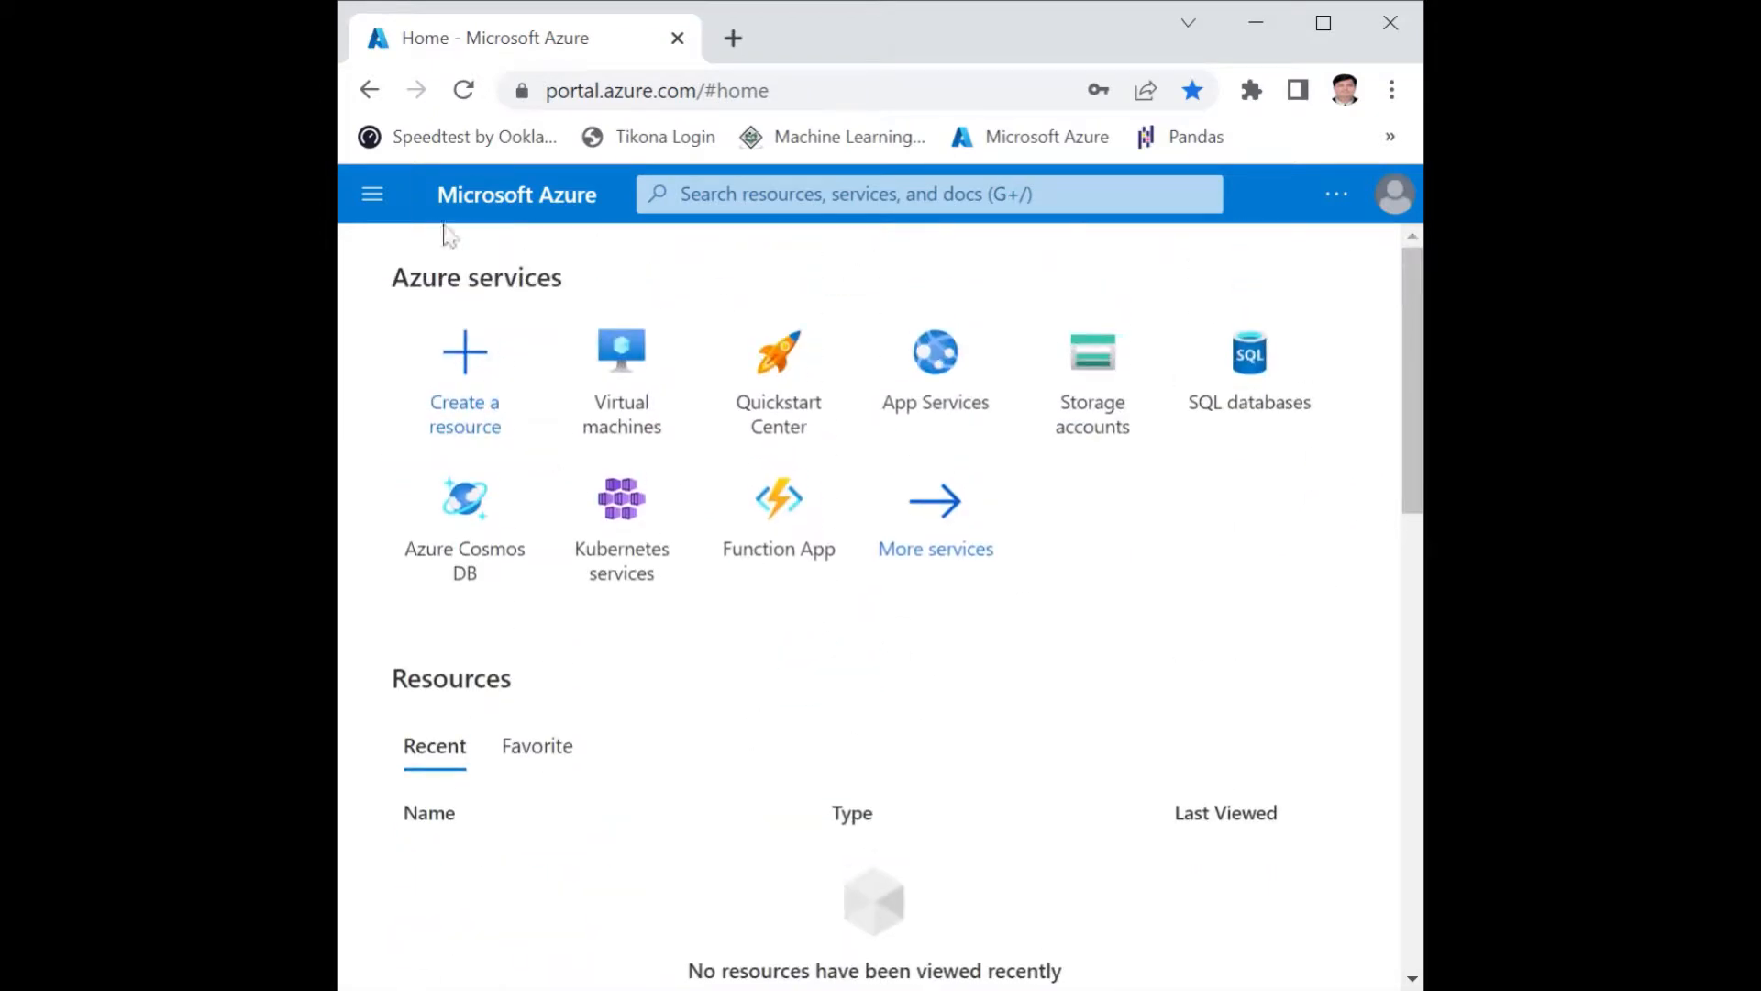
click(465, 89)
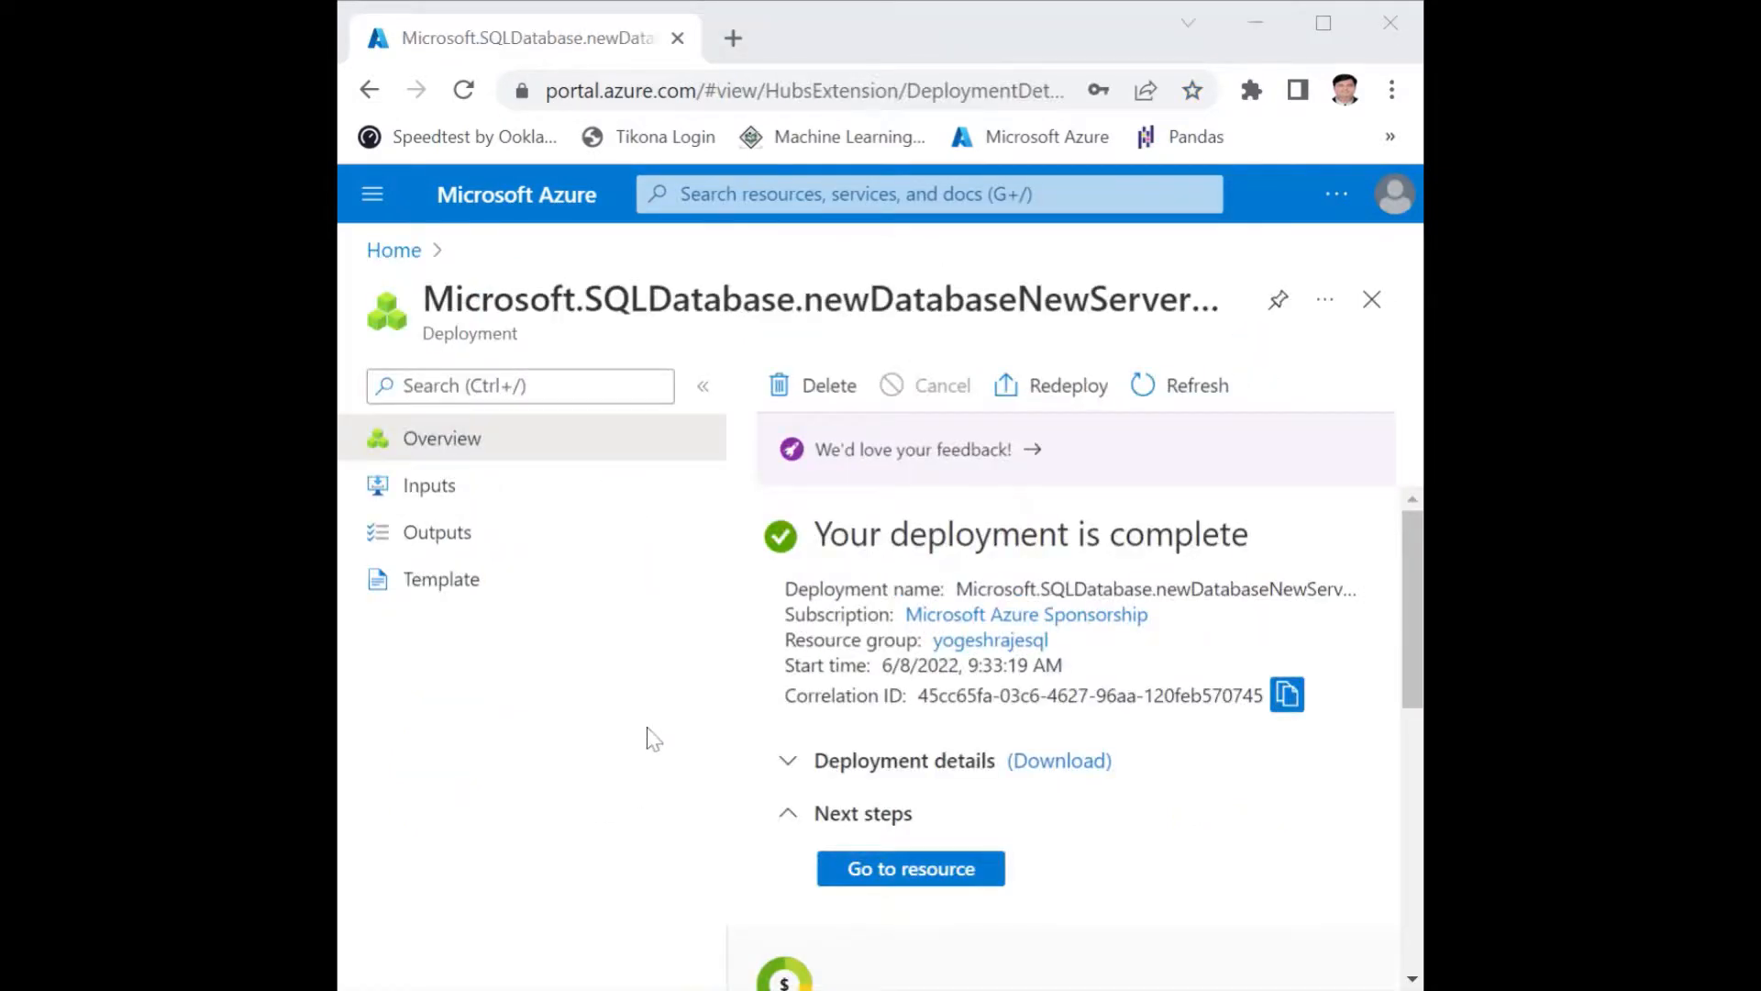
Go to the deployed SQL database resource and review its essentials, such as status, location, server name and pricing tier.
click(646, 728)
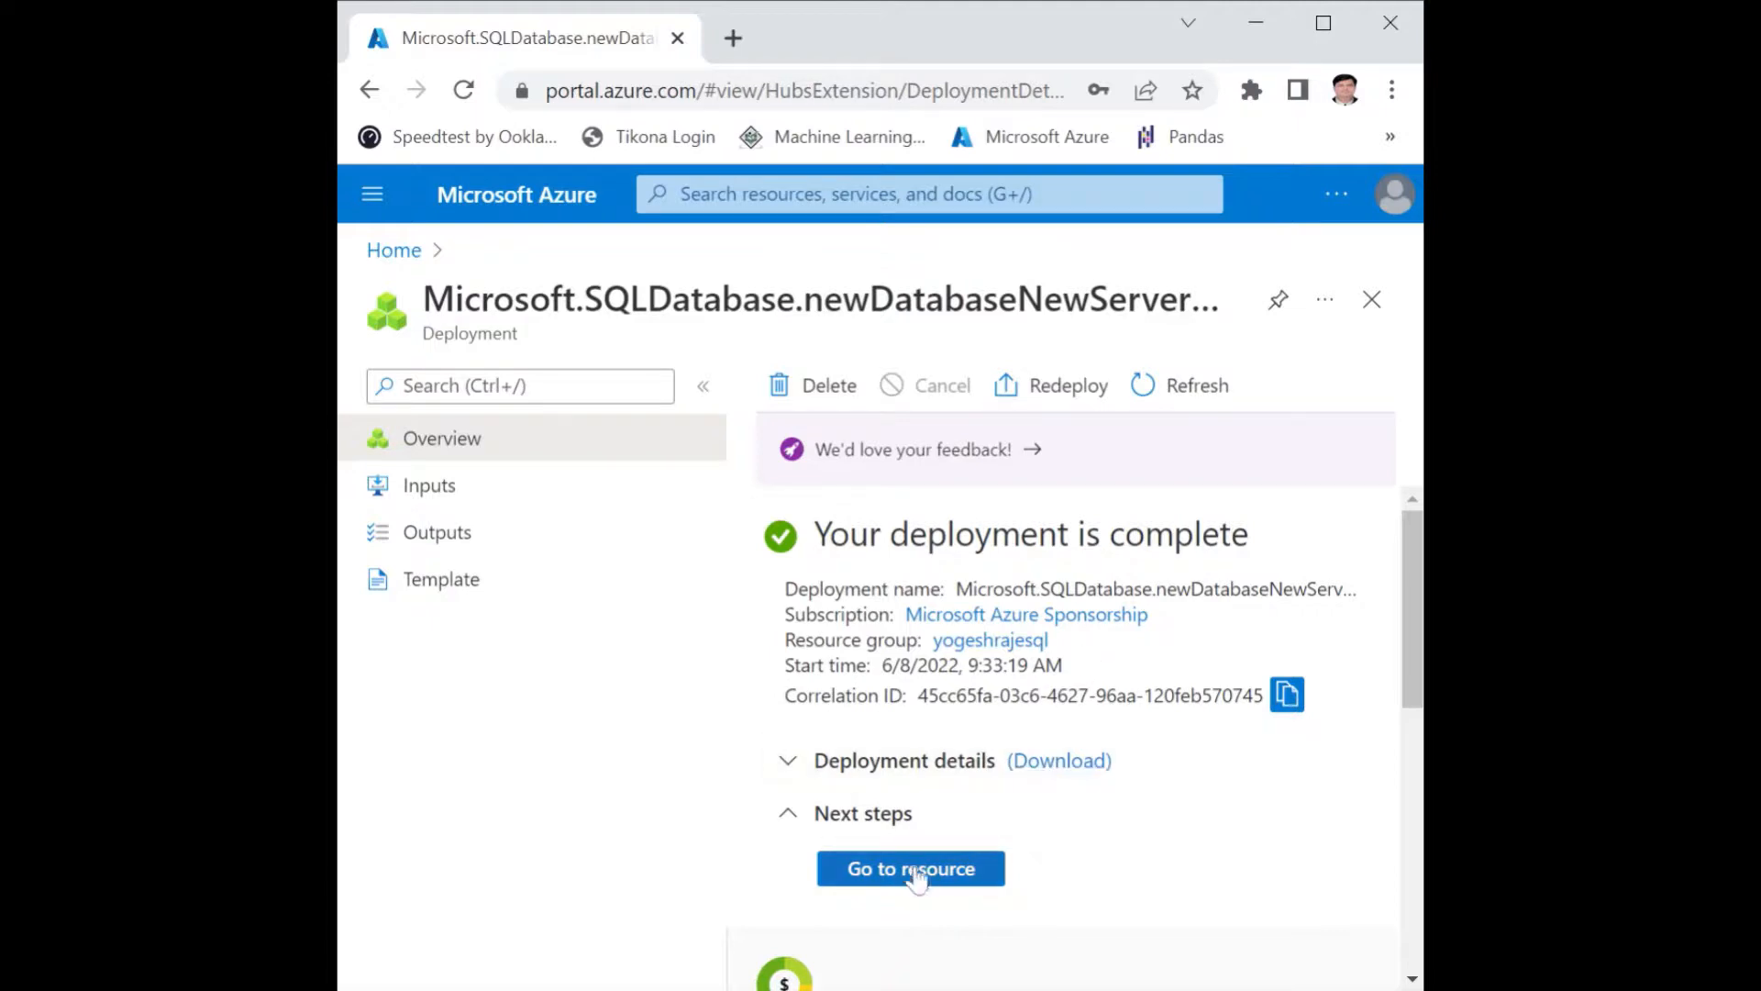
click(909, 874)
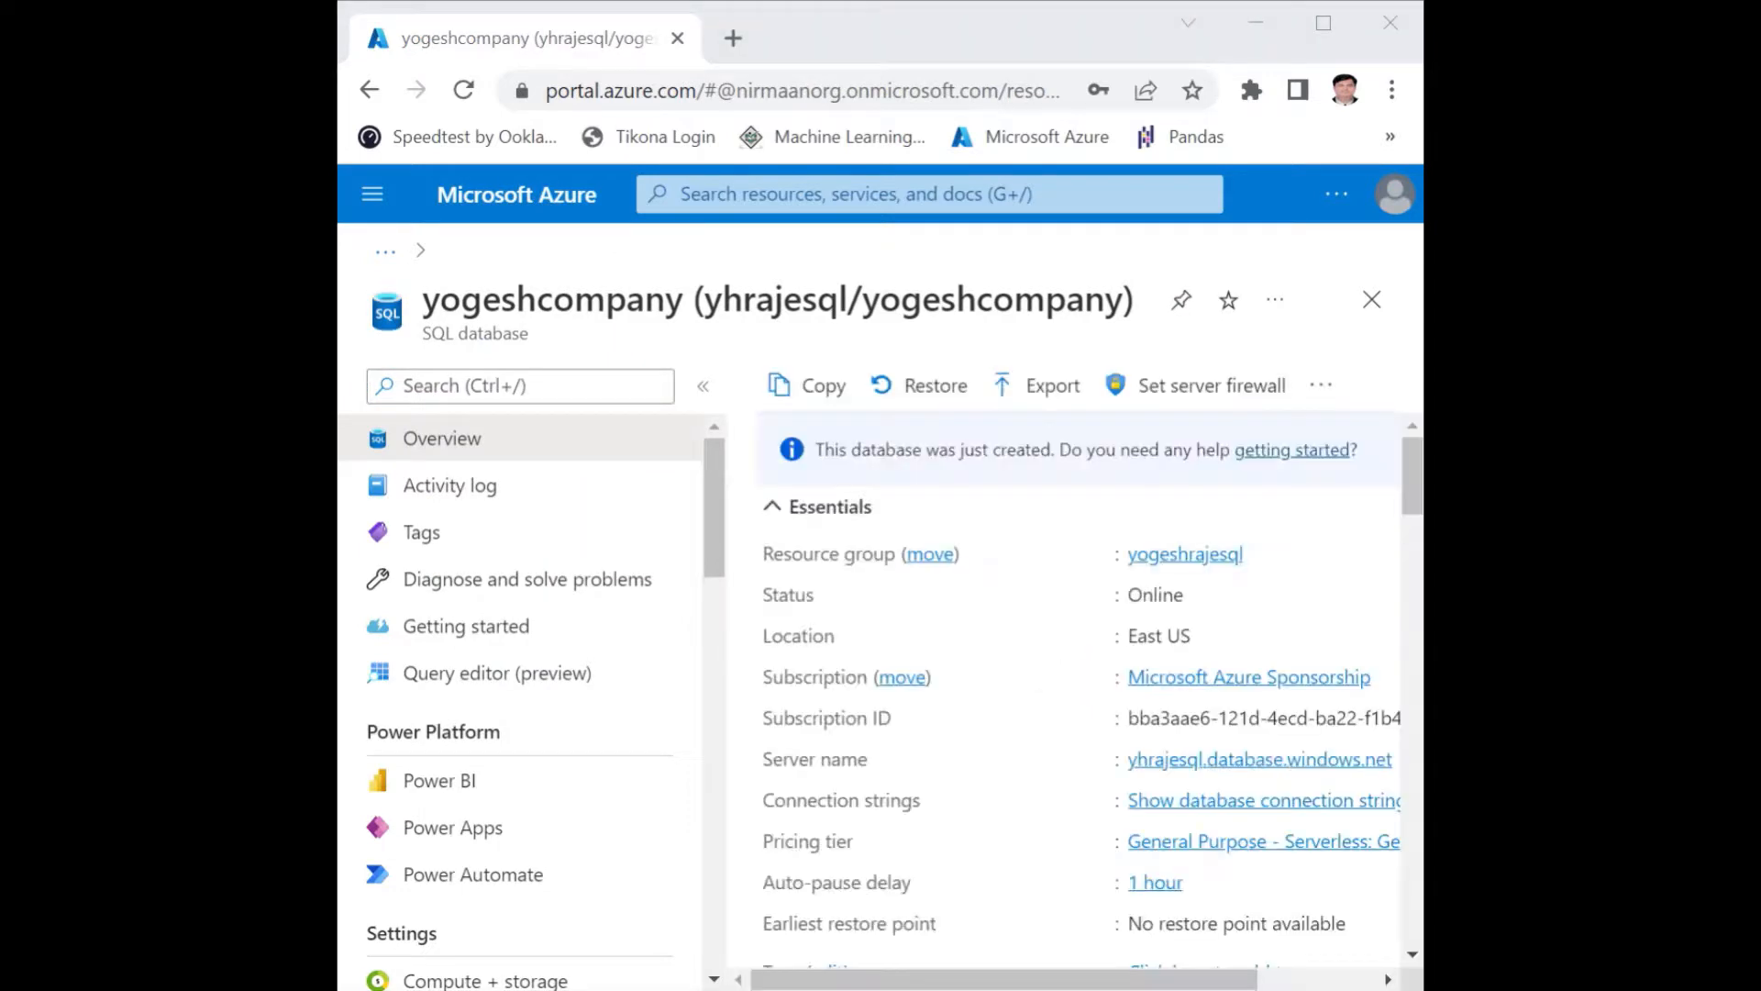
scroll(997, 664, down, 3)
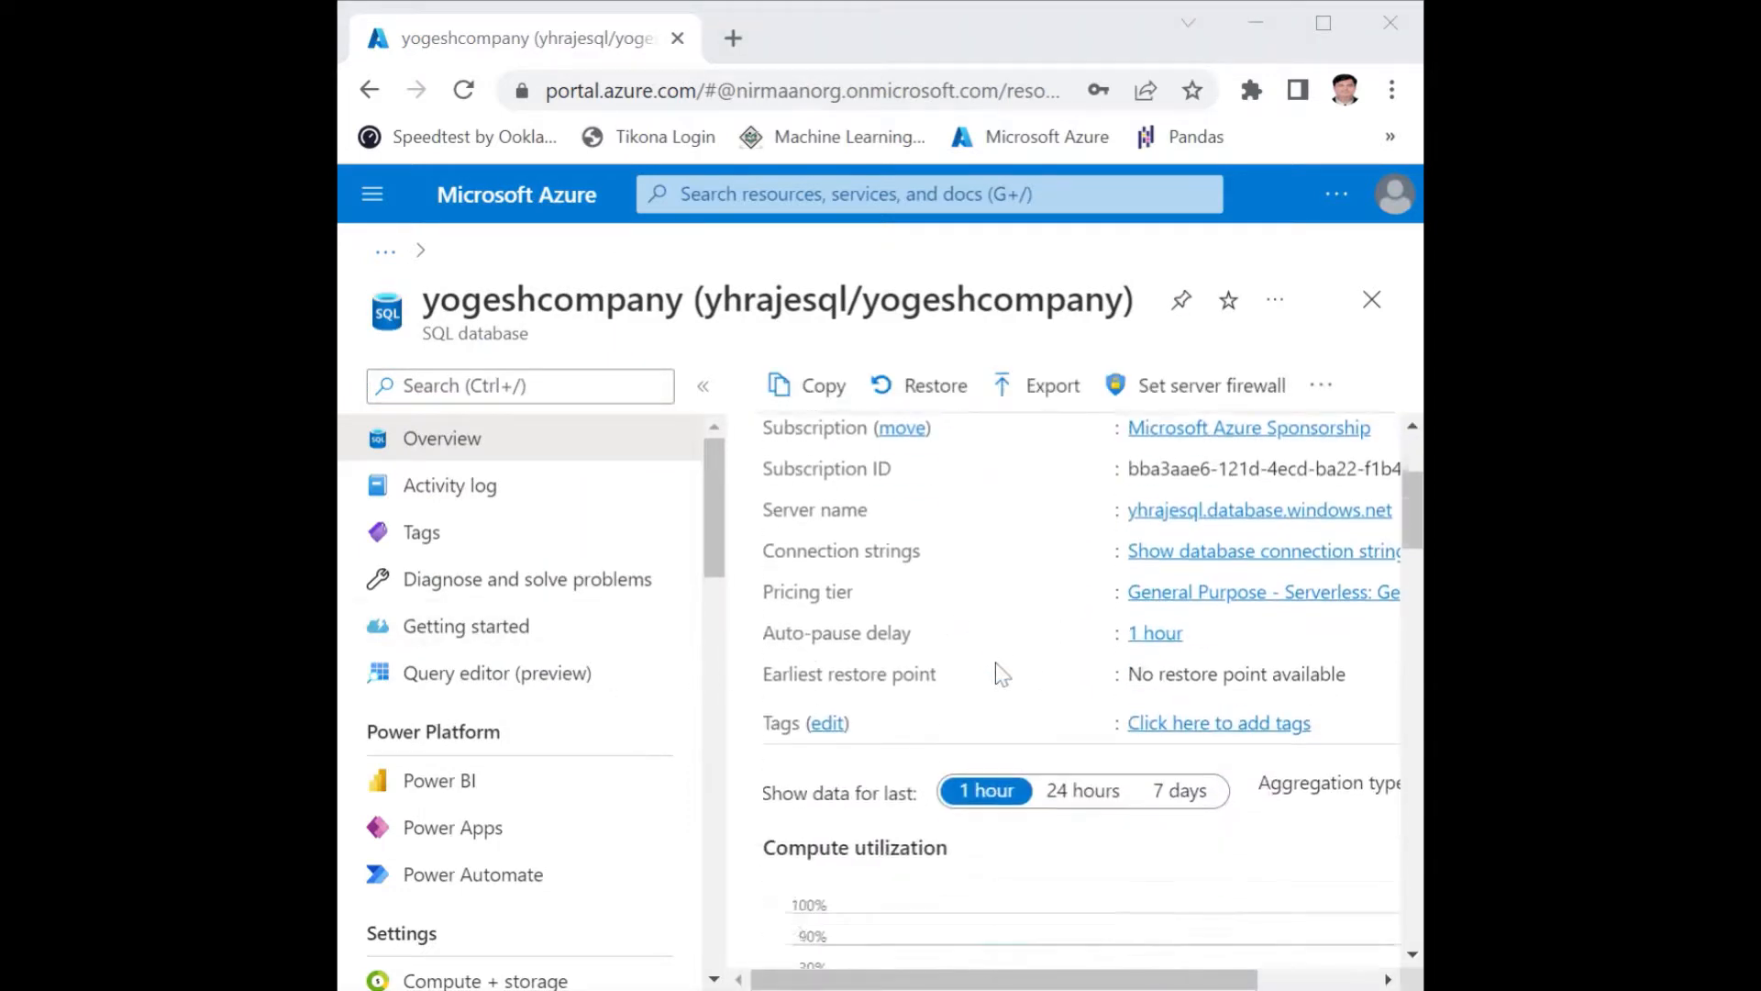
scroll(1055, 677, up, 3)
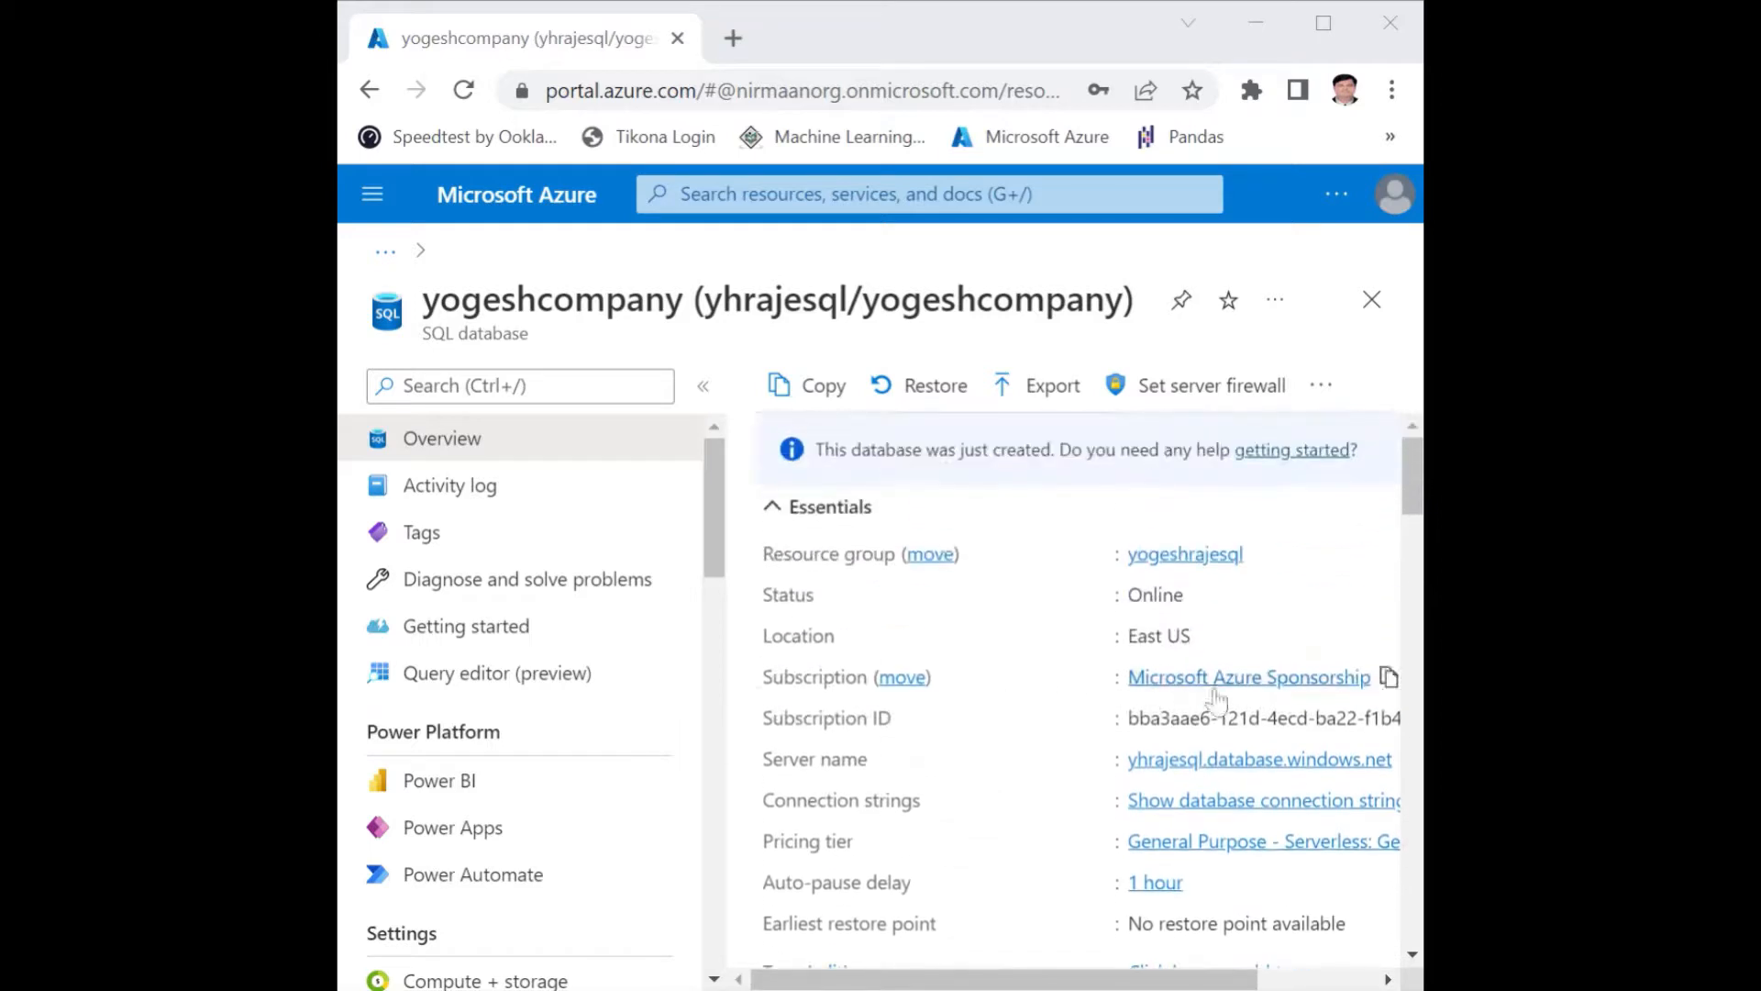
drag(1142, 978, 1215, 975)
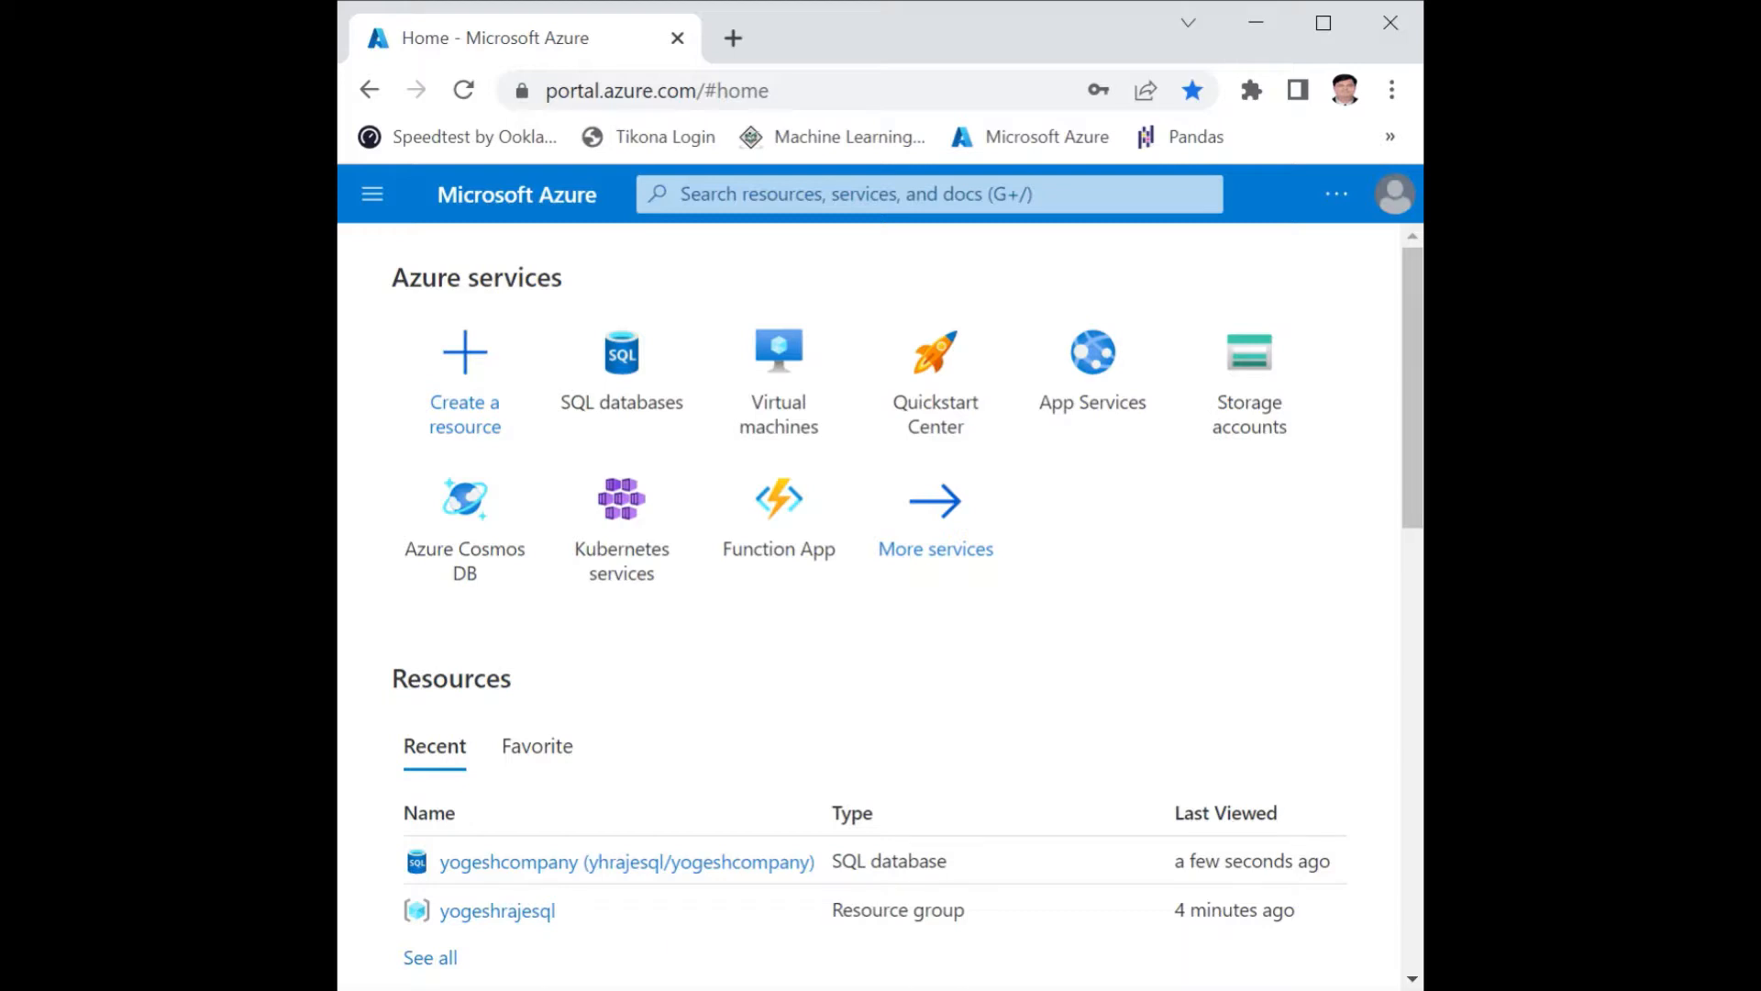
Open the yogeshcompany database on the yogeshsql server and find its Query editor (preview) by searching for "Query".
scroll(672, 685, down, 2)
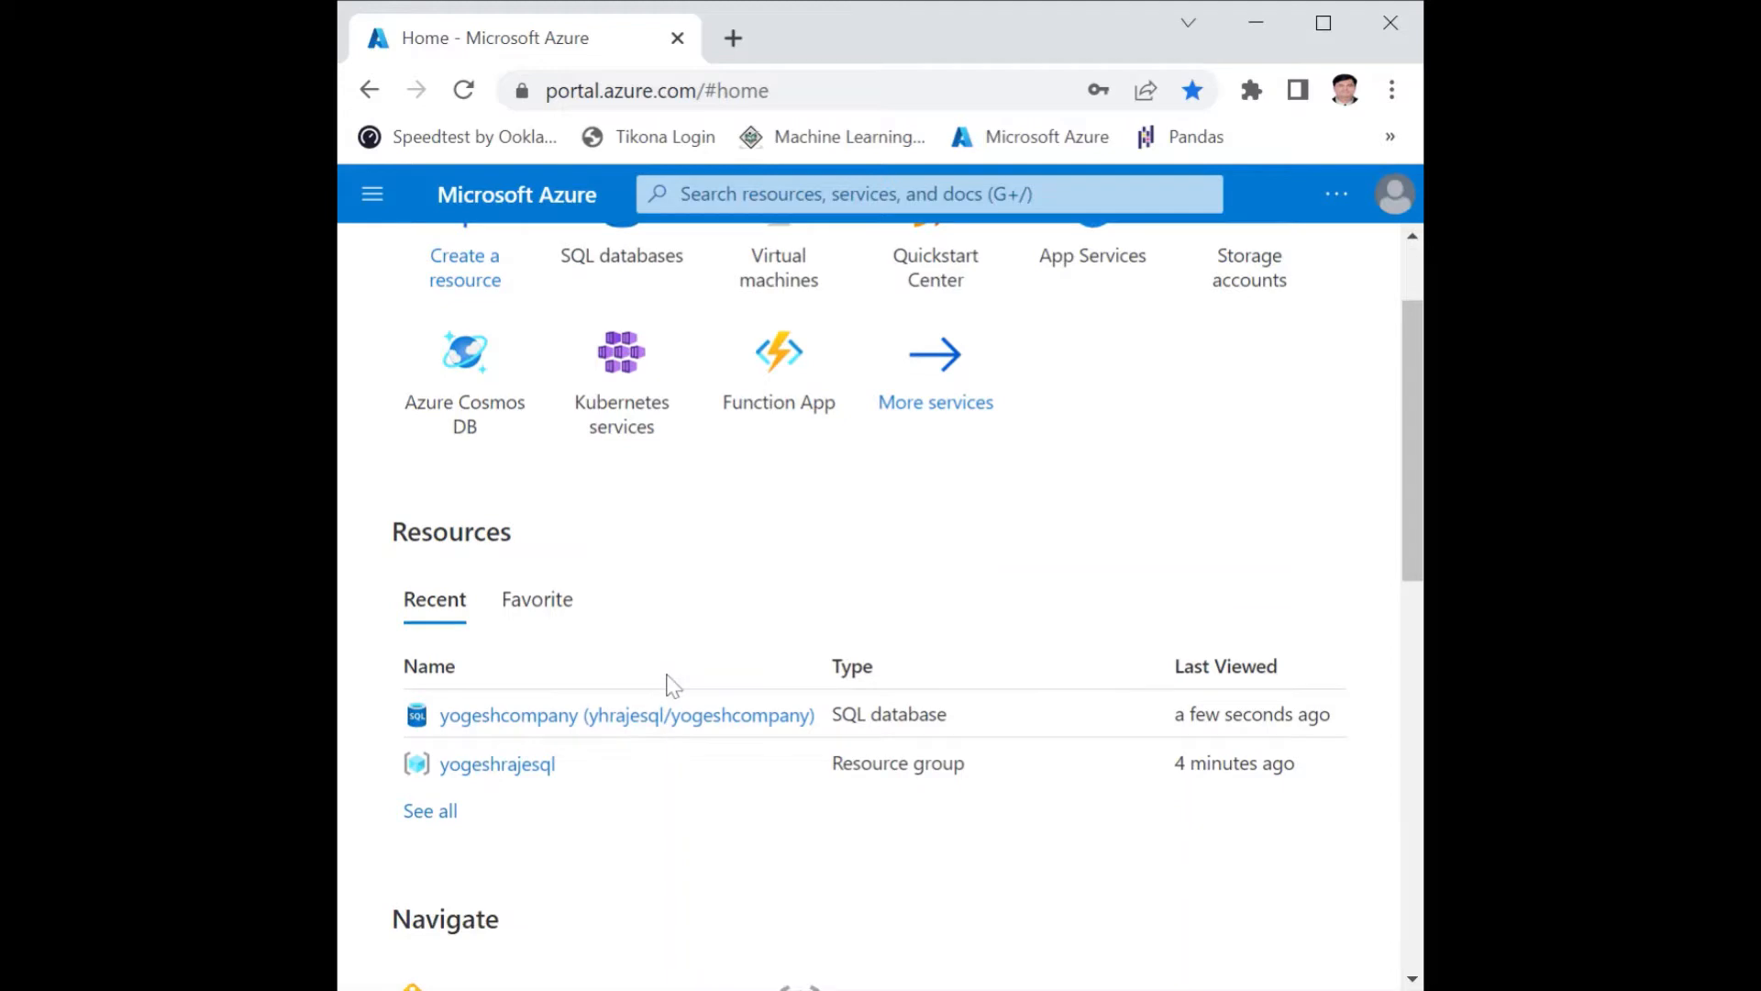
scroll(576, 496, up, 2)
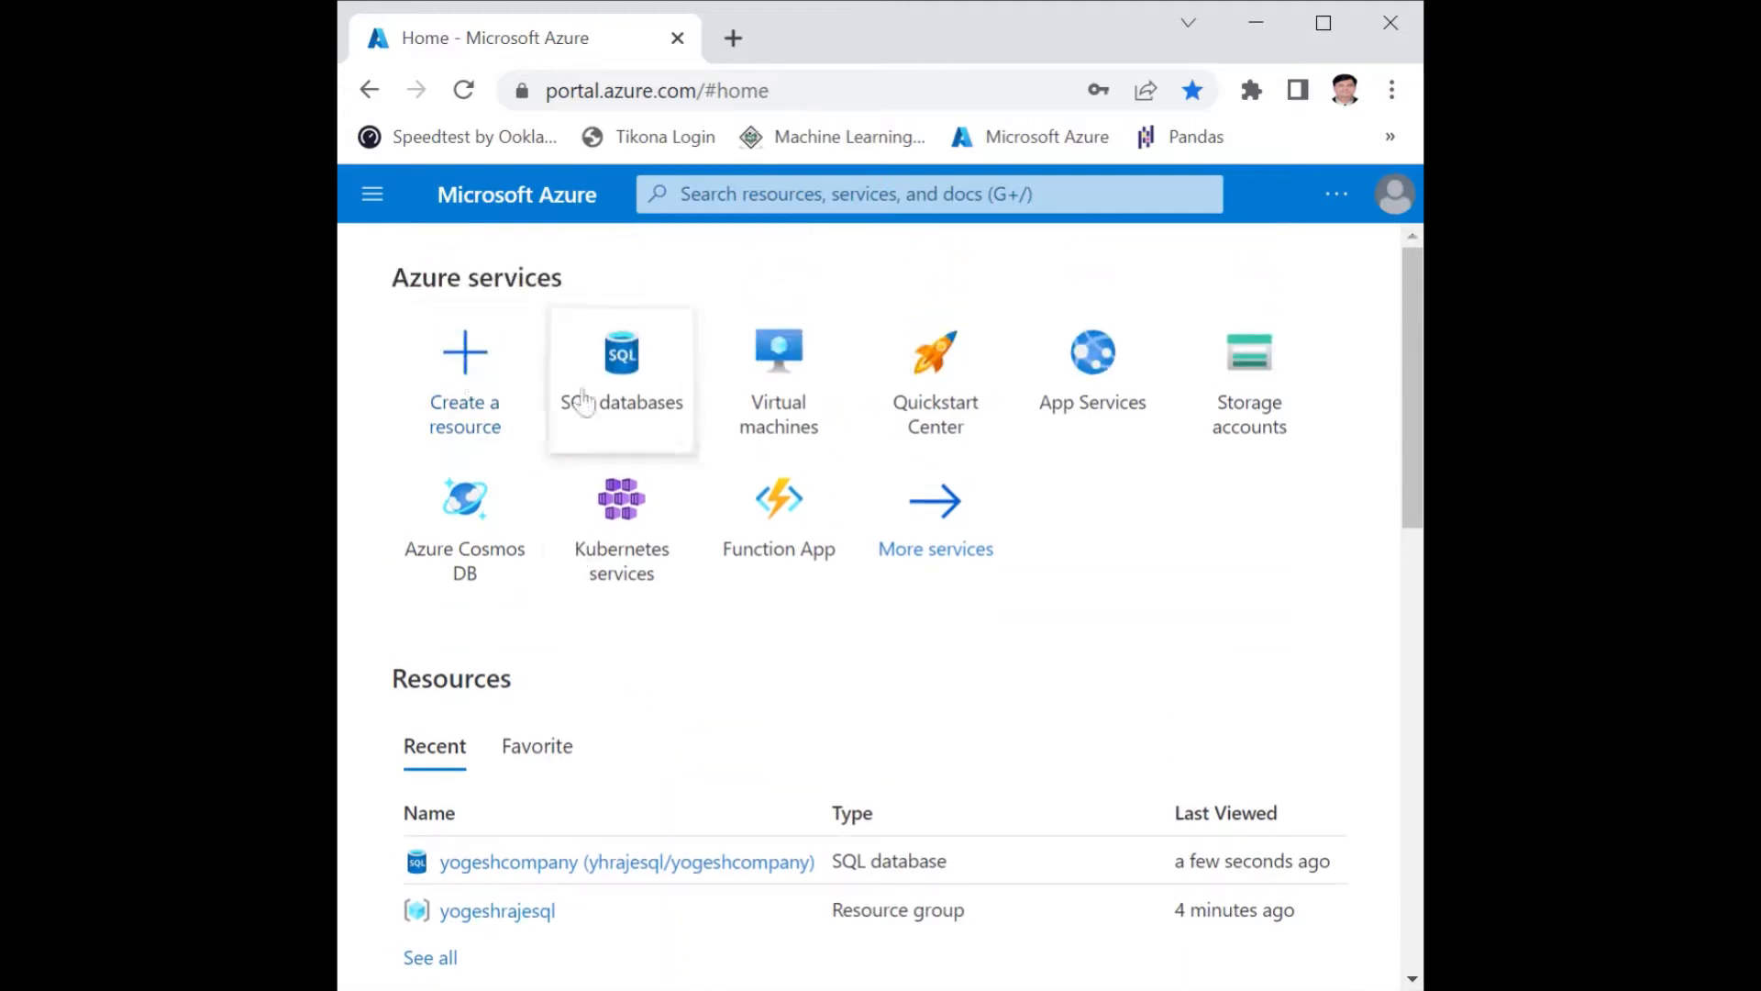
click(609, 409)
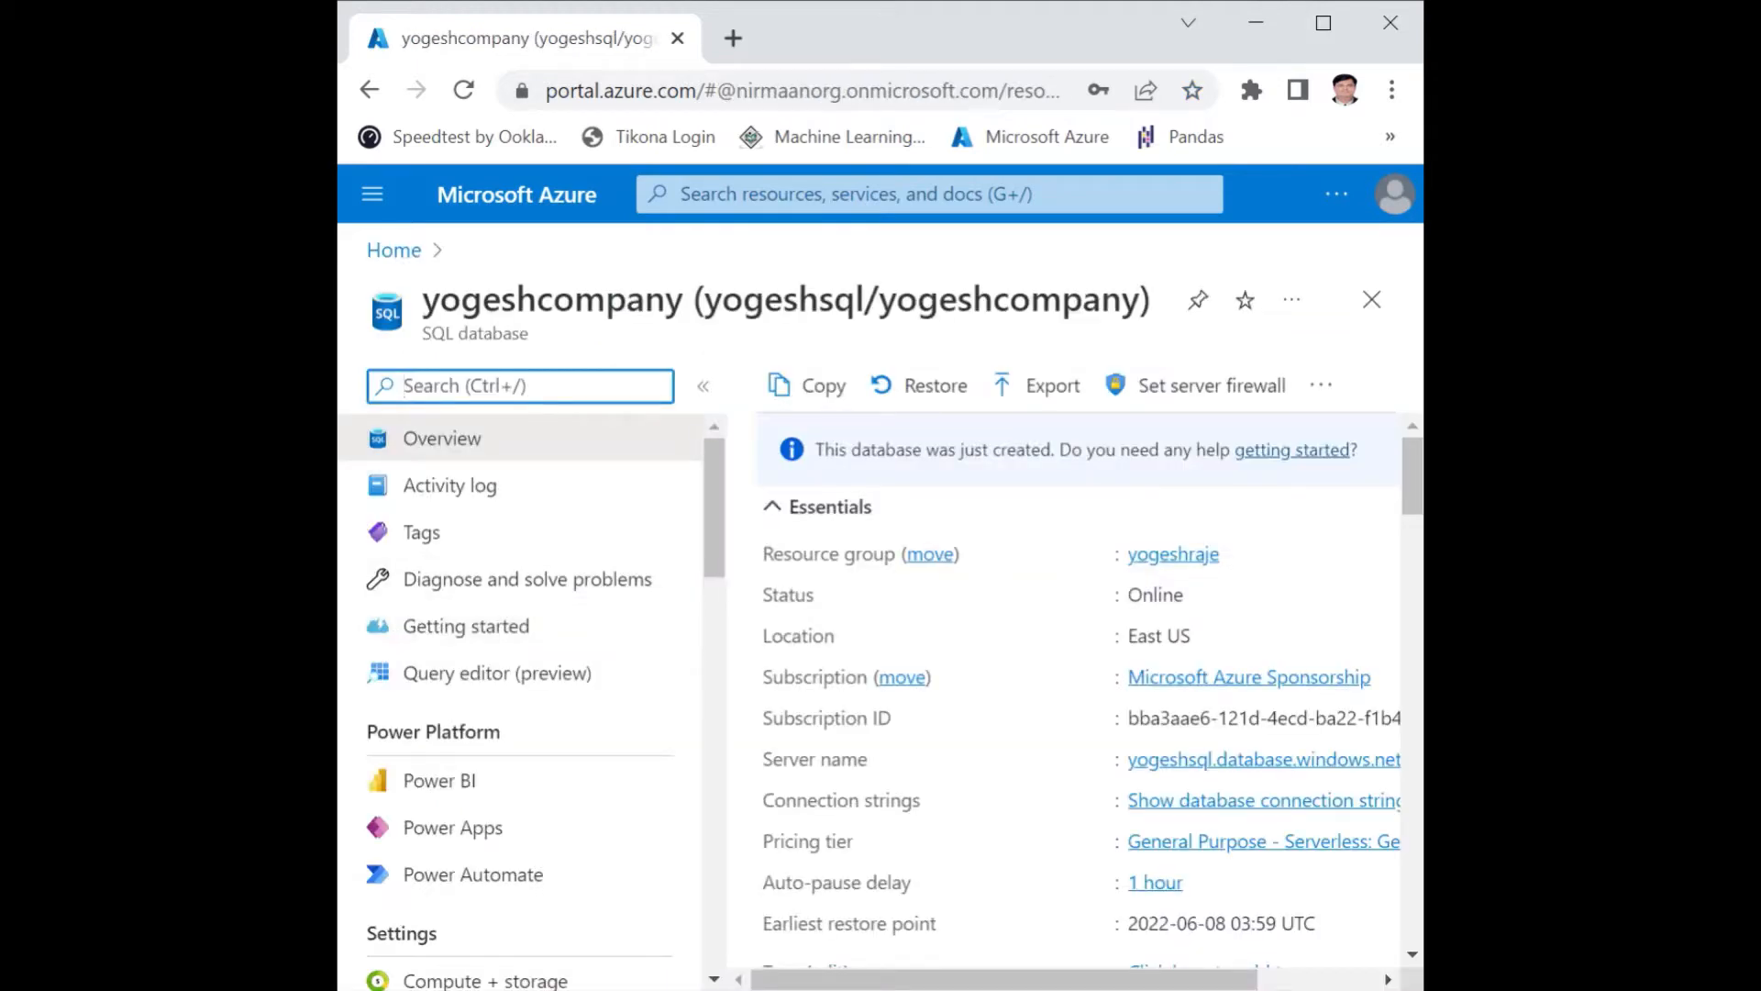
text(Query)
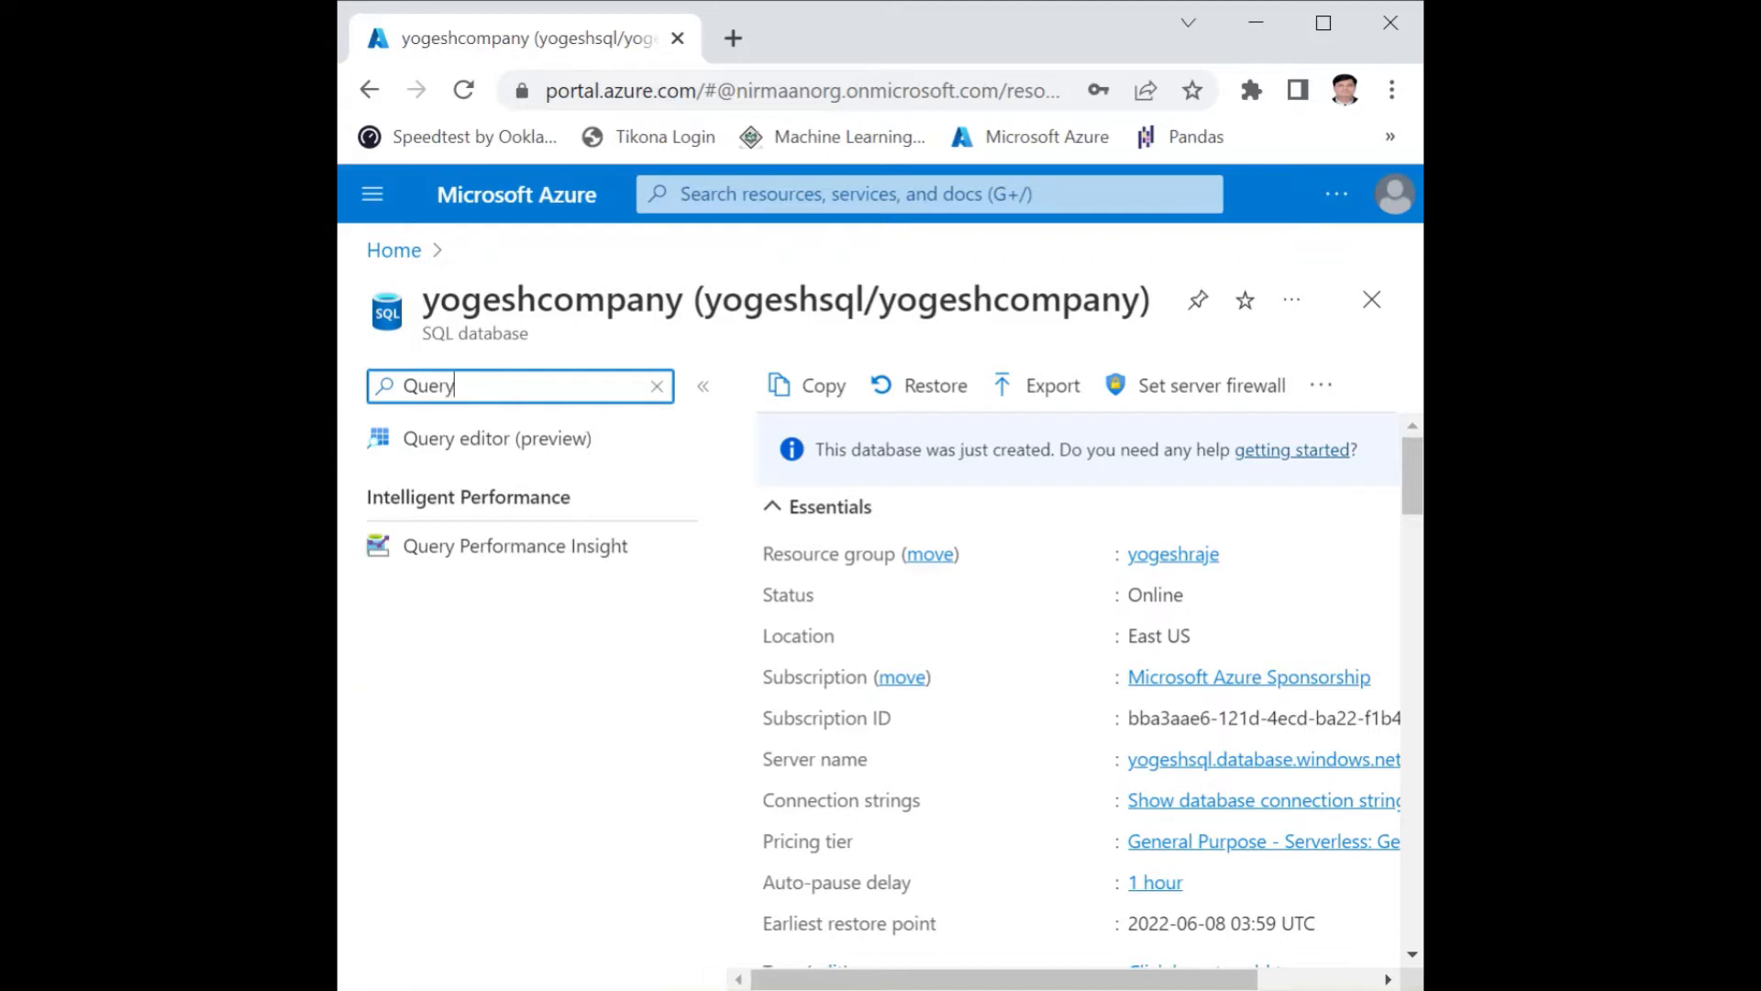
click(516, 450)
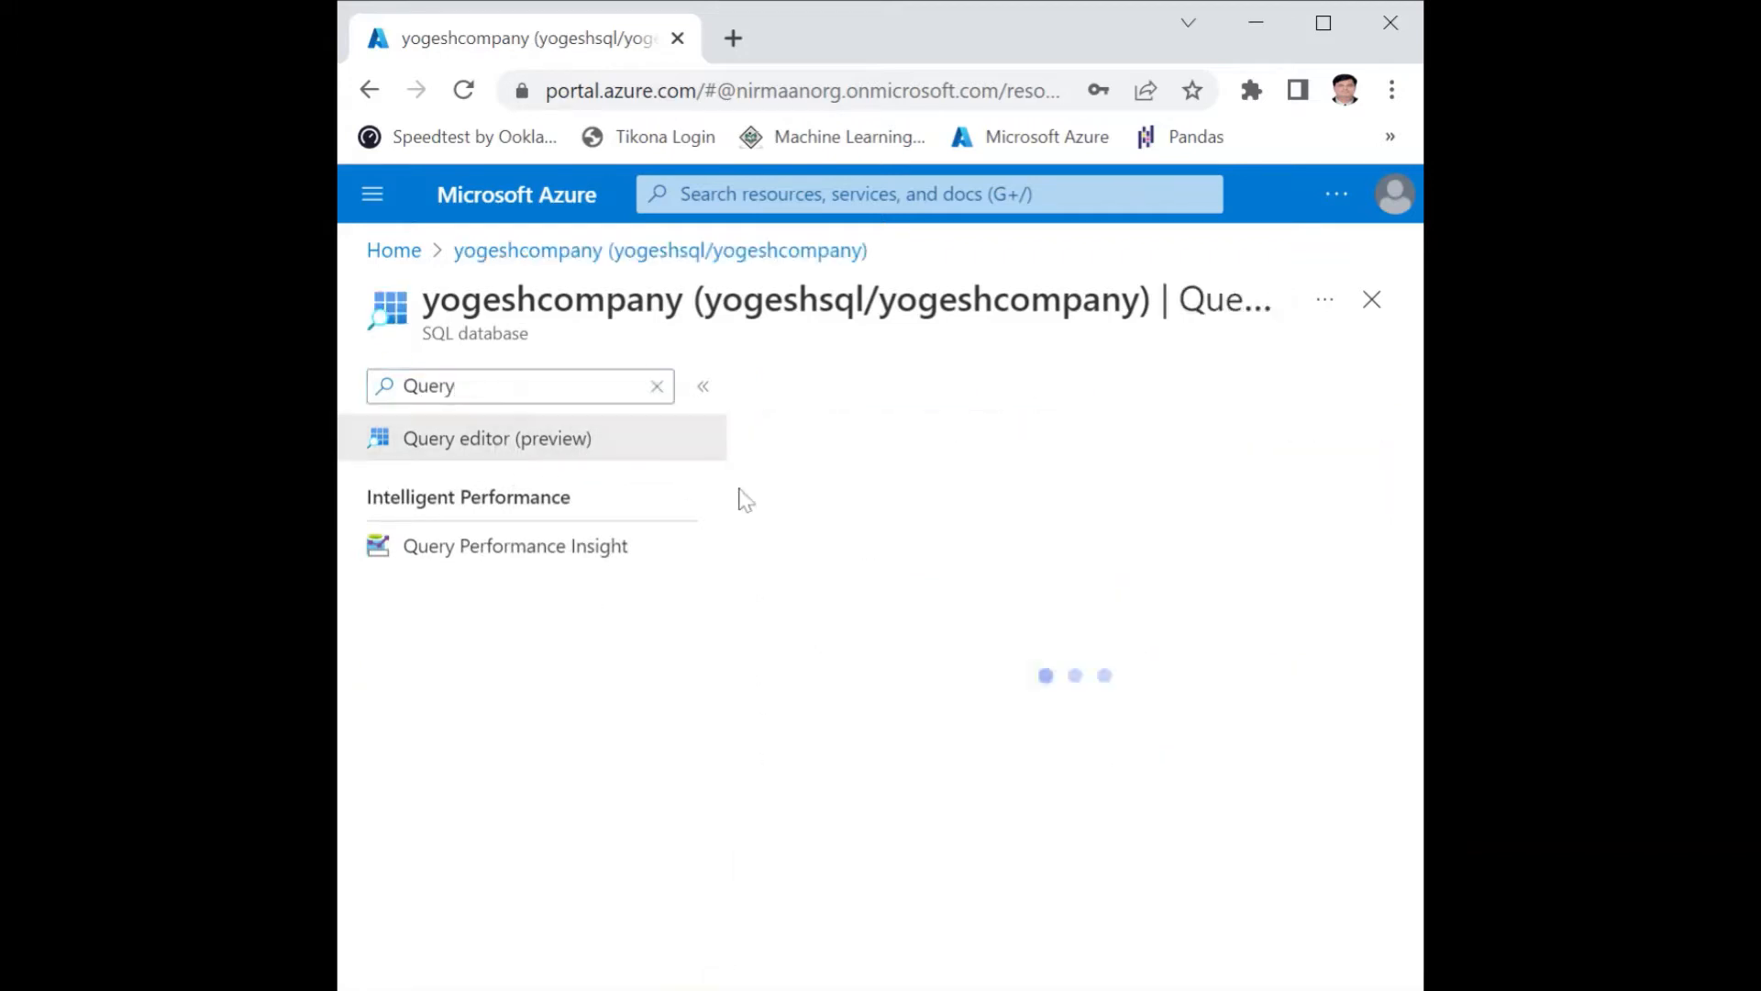
Sign in to the query editor with SQL server authentication, keeping the prefilled login and entering the account password.
scroll(982, 619, down, 2)
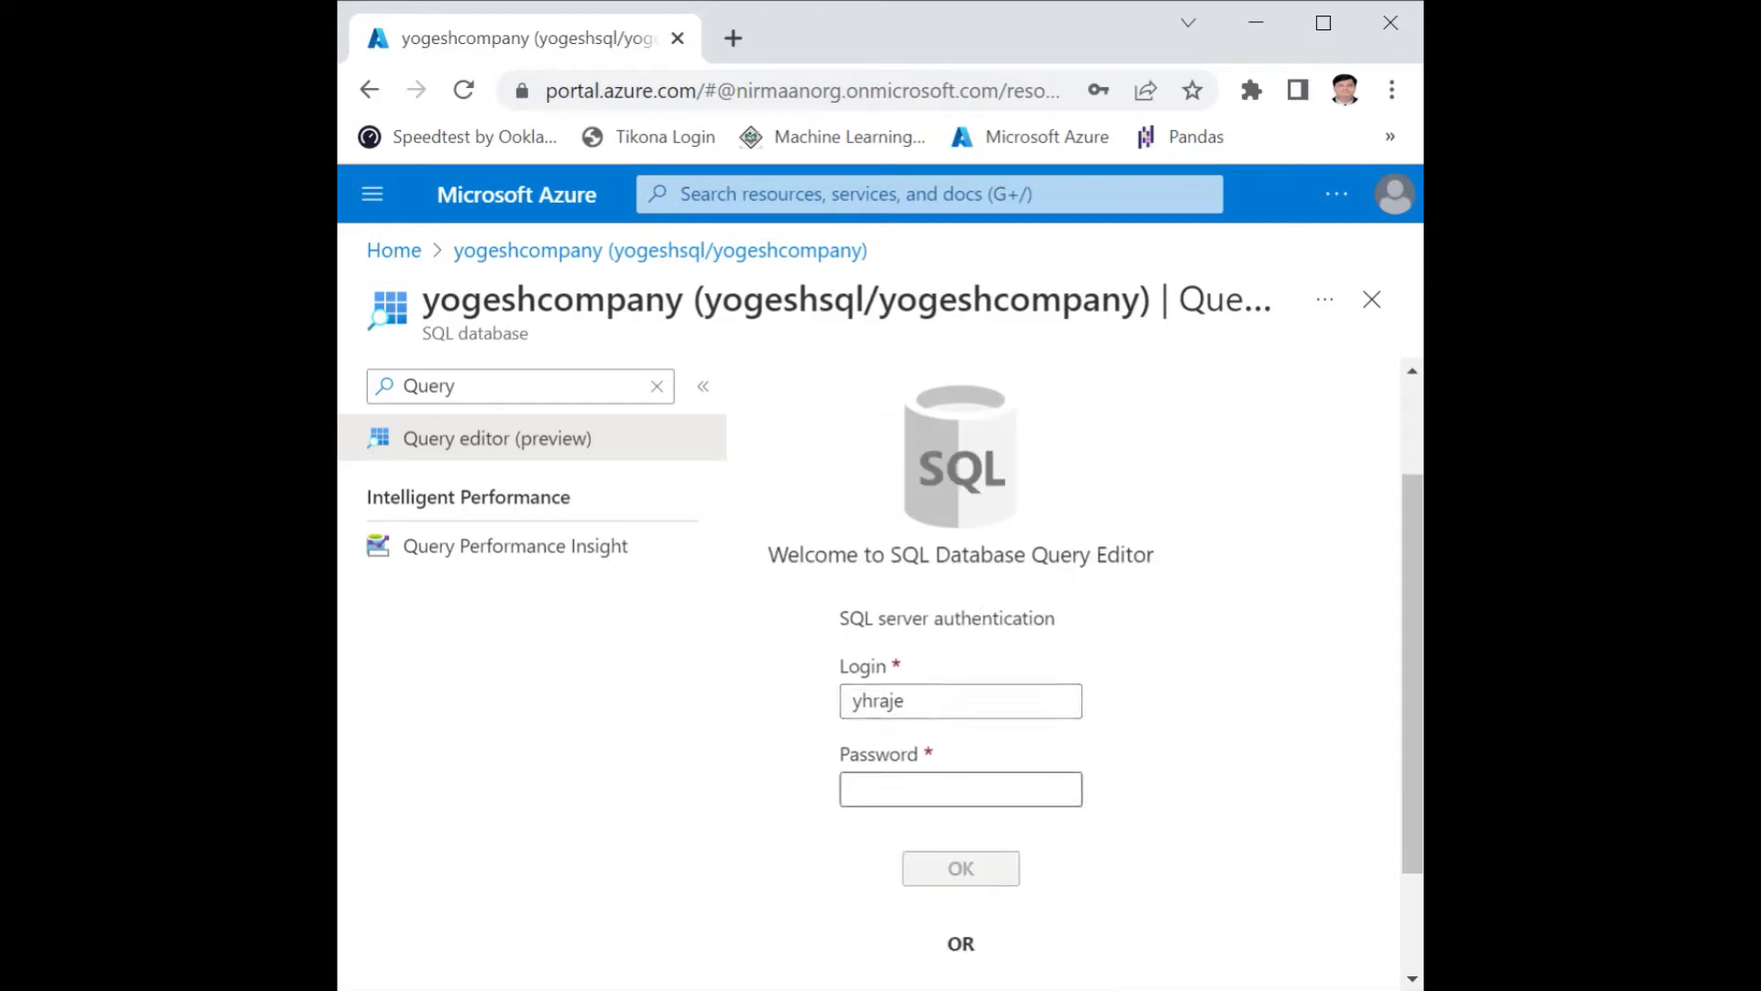
click(985, 775)
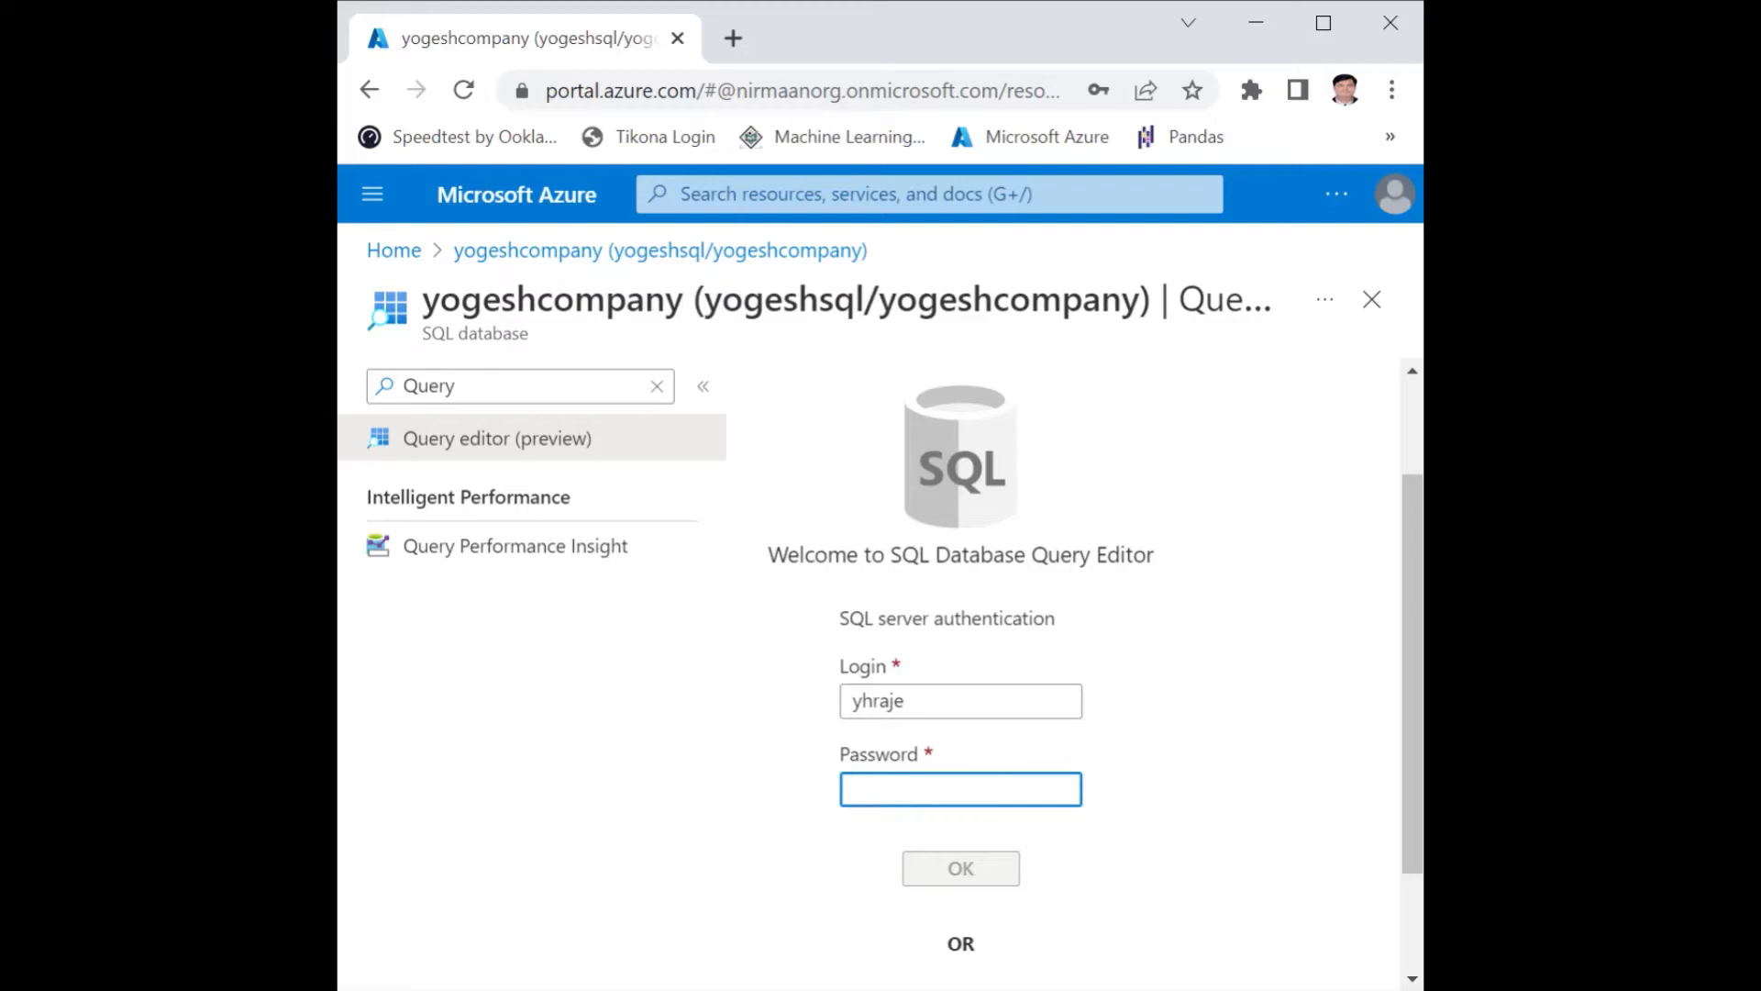
text(•••••••••)
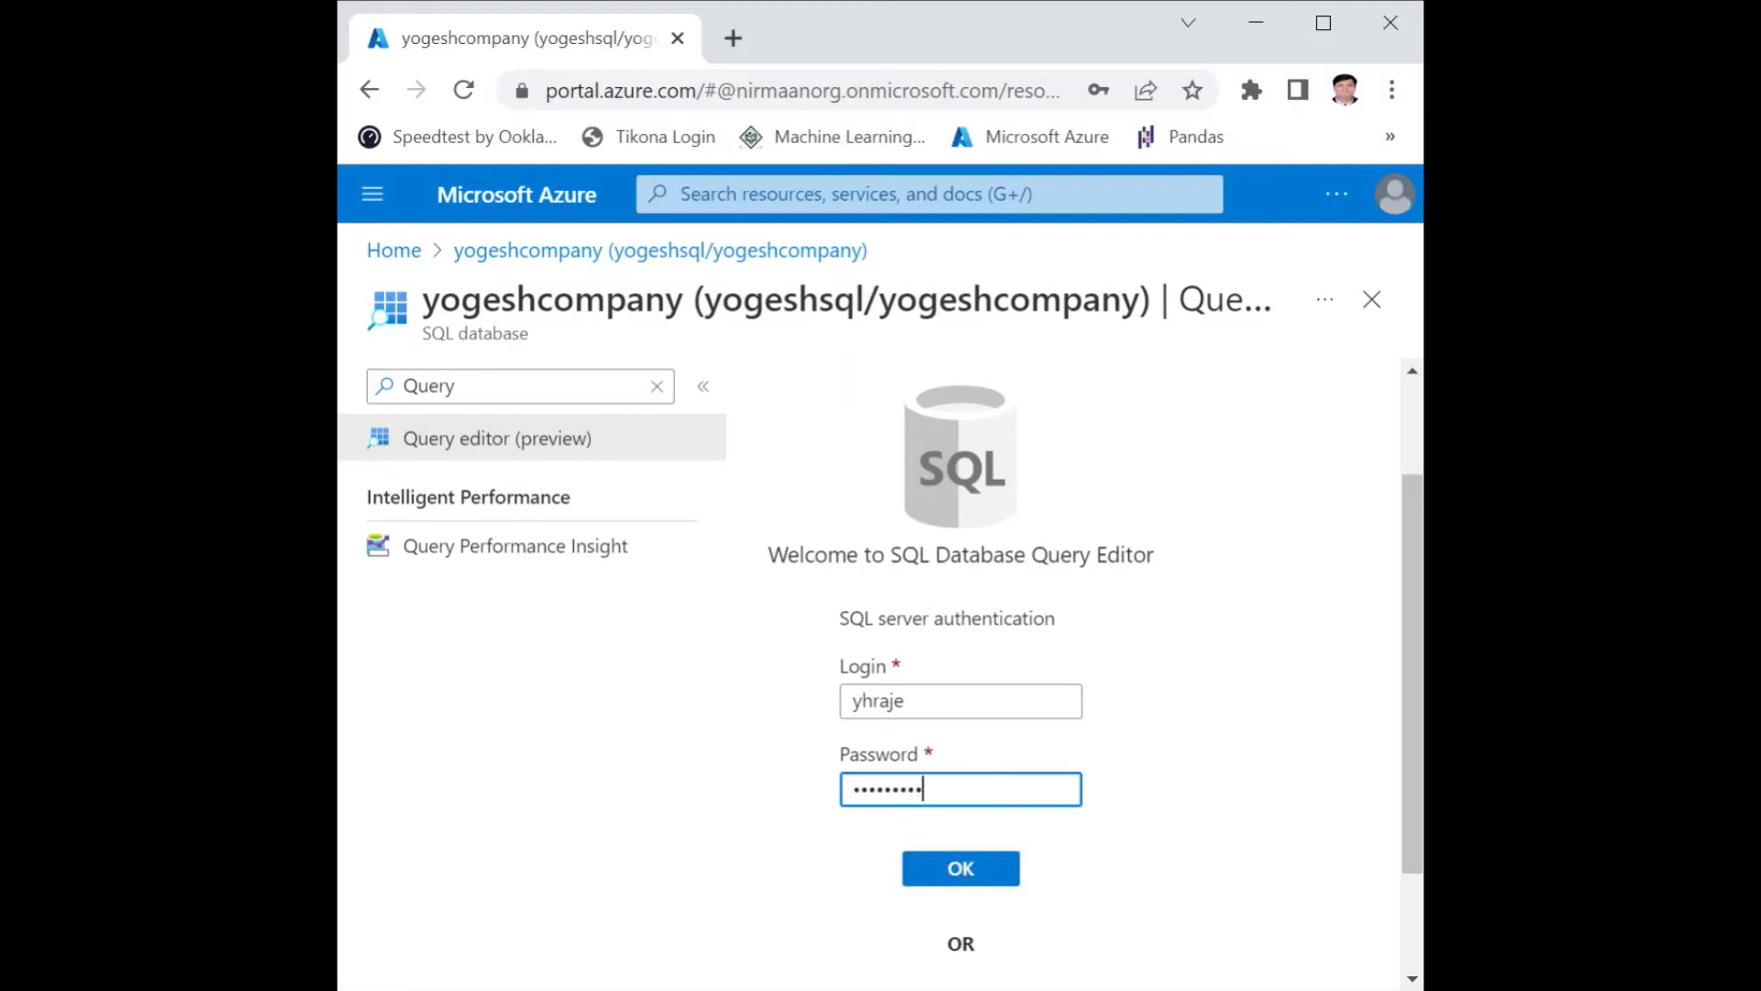
text(•)
click(965, 872)
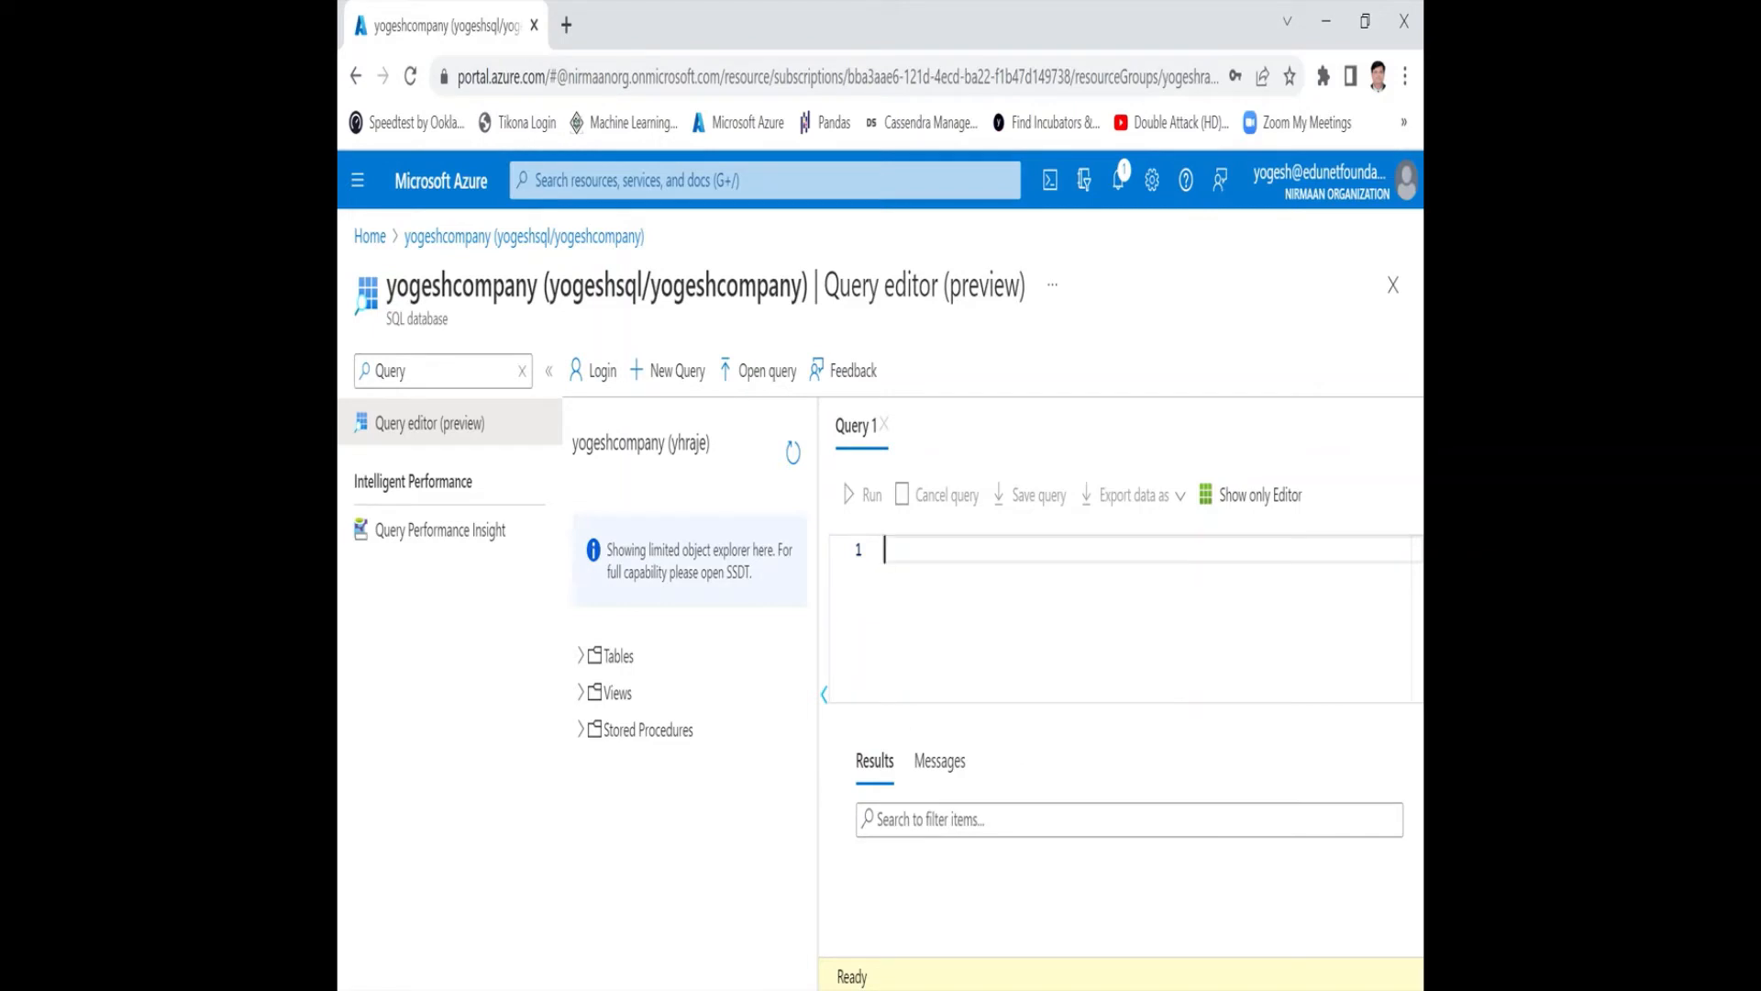
Run a query selecting the top 20 category and product names from SalesLT.ProductCategory joined to SalesLT.Product on productcategoryid, and review the results.
text(SELECT TOP 20 pc.Name as CategoryName, p.name as ProductName FROM SalesLT.ProductCategory pc JOIN SalesLT.Product p ON pc.productcategoryid = p.productcategoryid;)
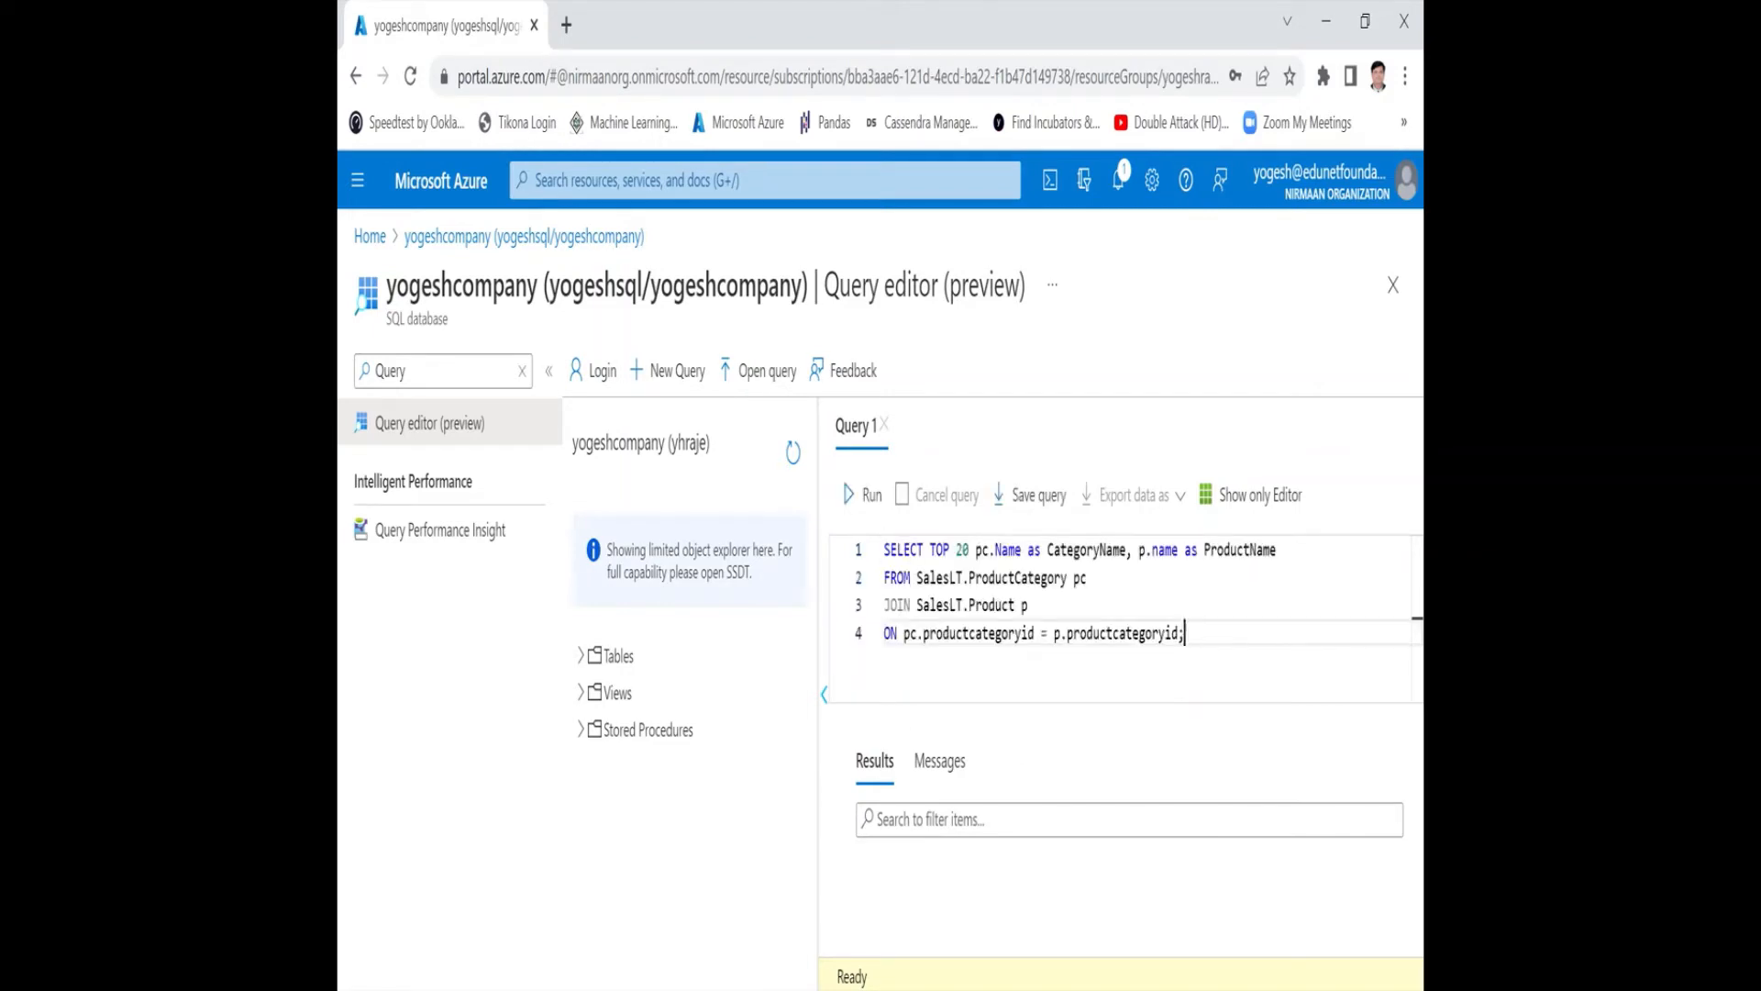
click(867, 500)
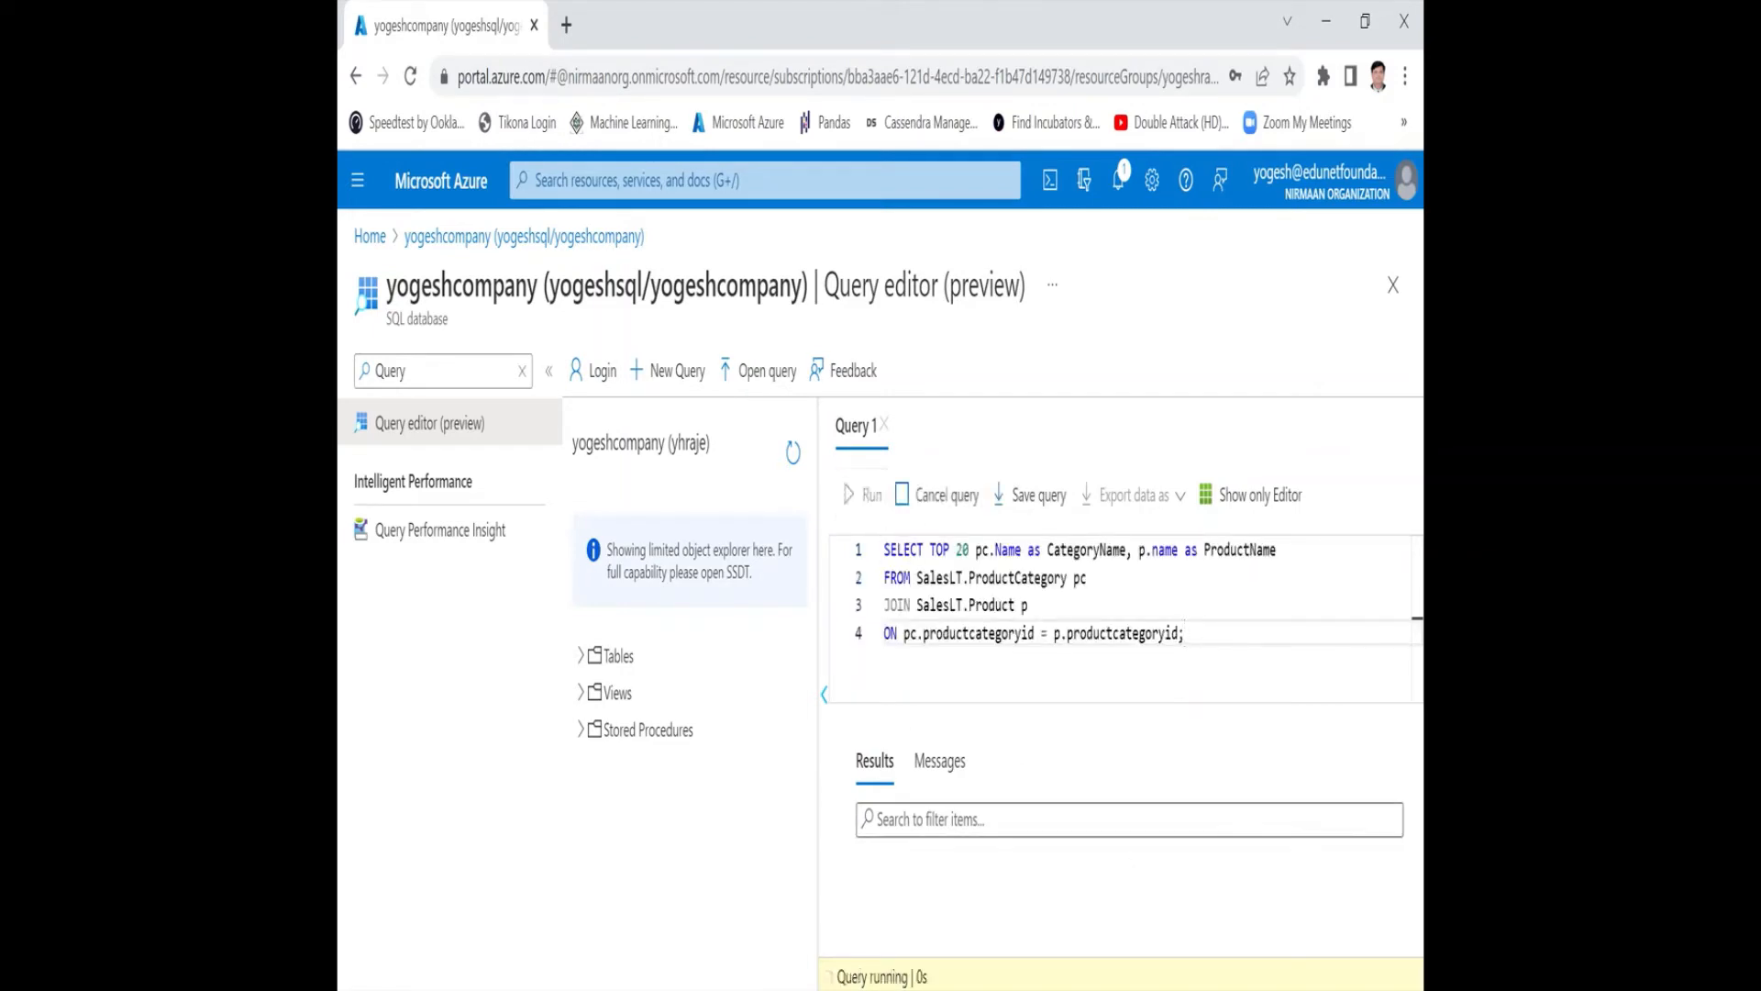
scroll(1122, 886, down, 3)
scroll(1121, 885, up, 3)
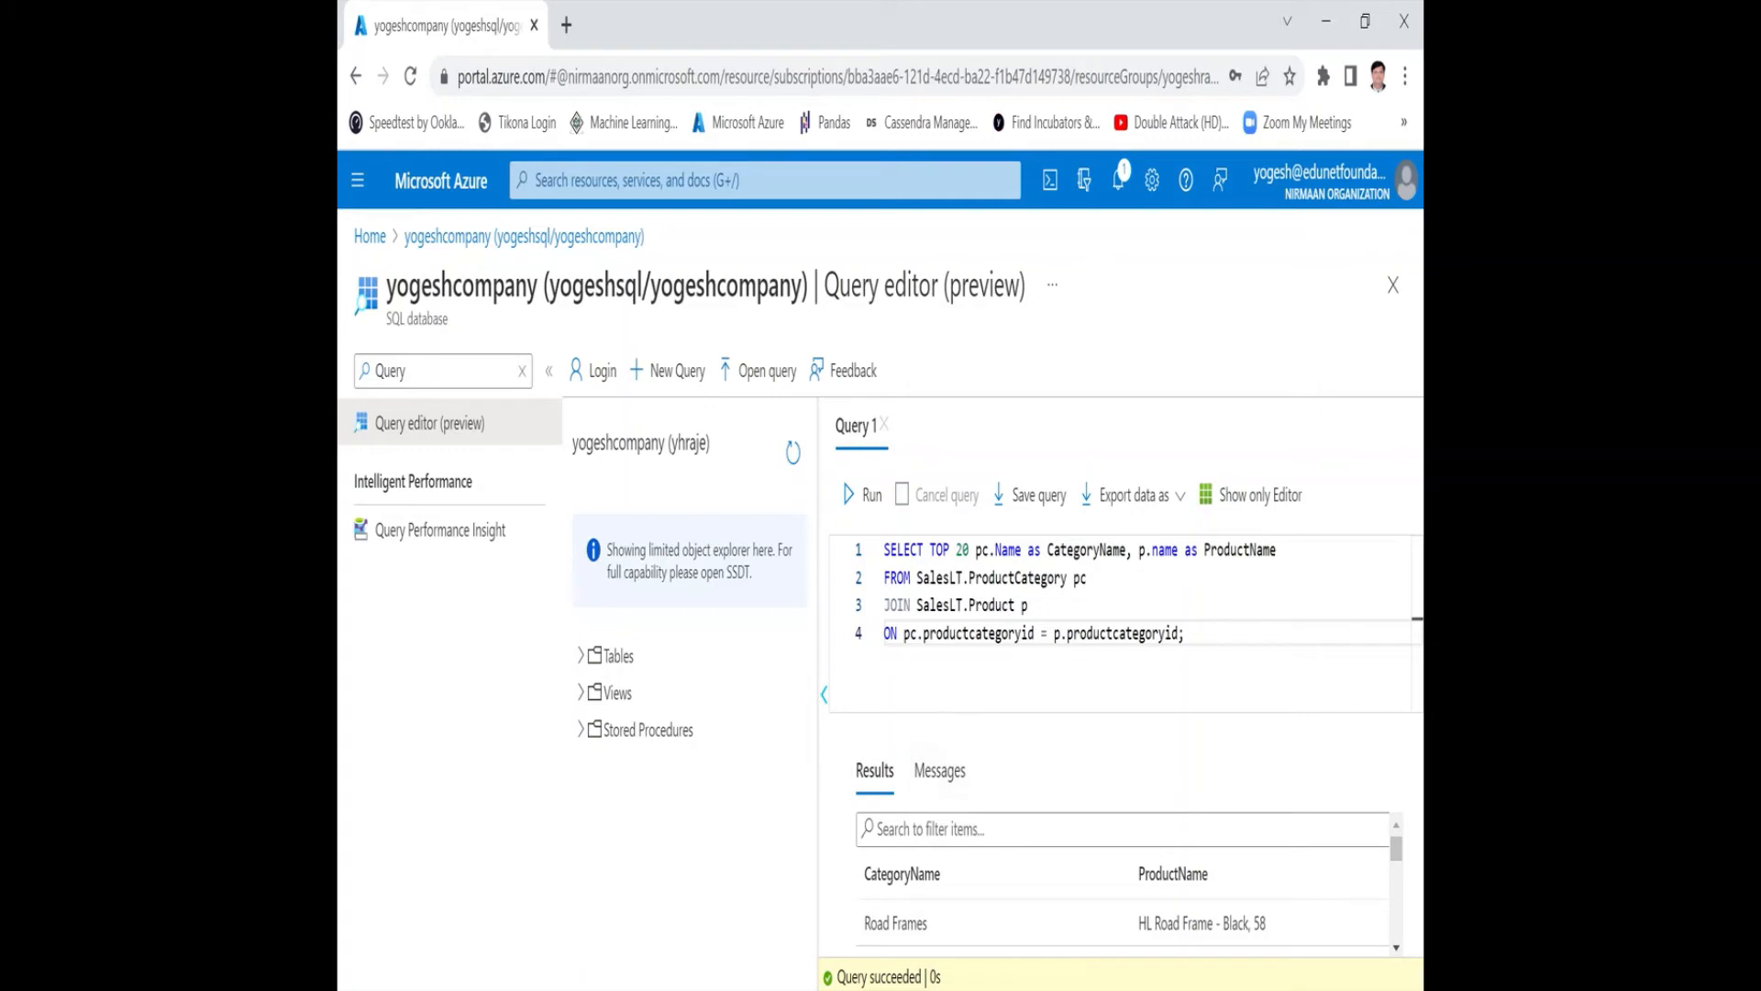
scroll(994, 870, down, 10)
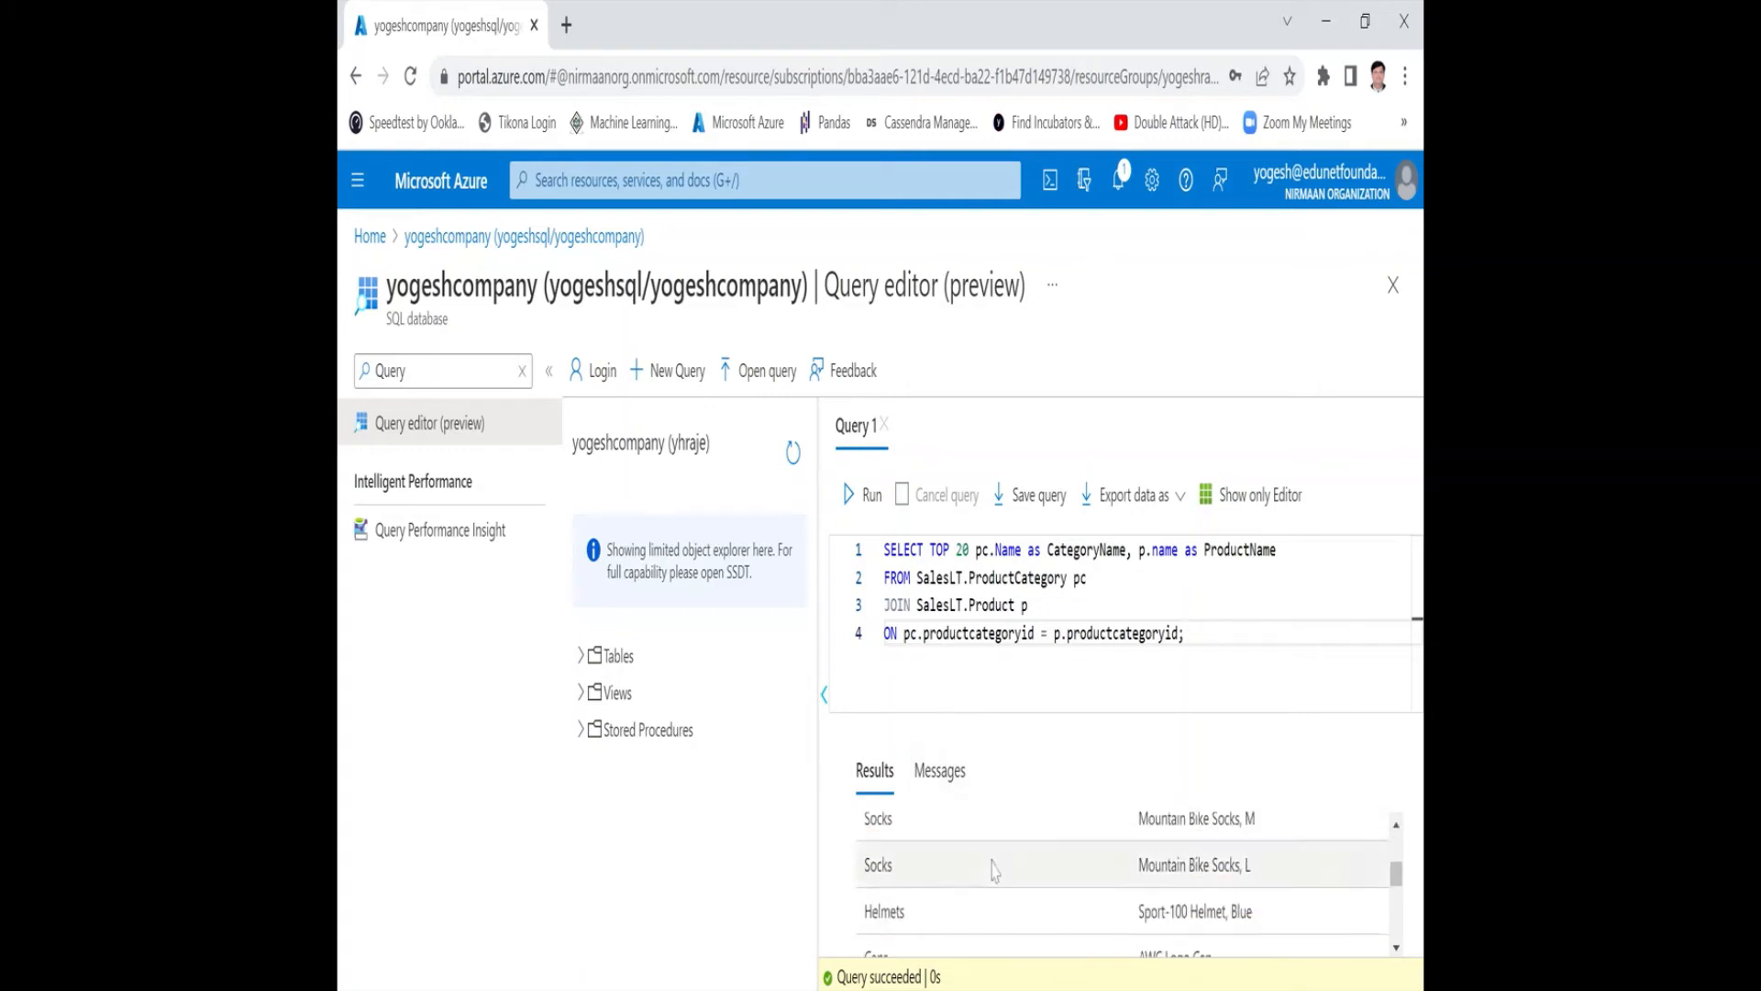
scroll(993, 870, up, 10)
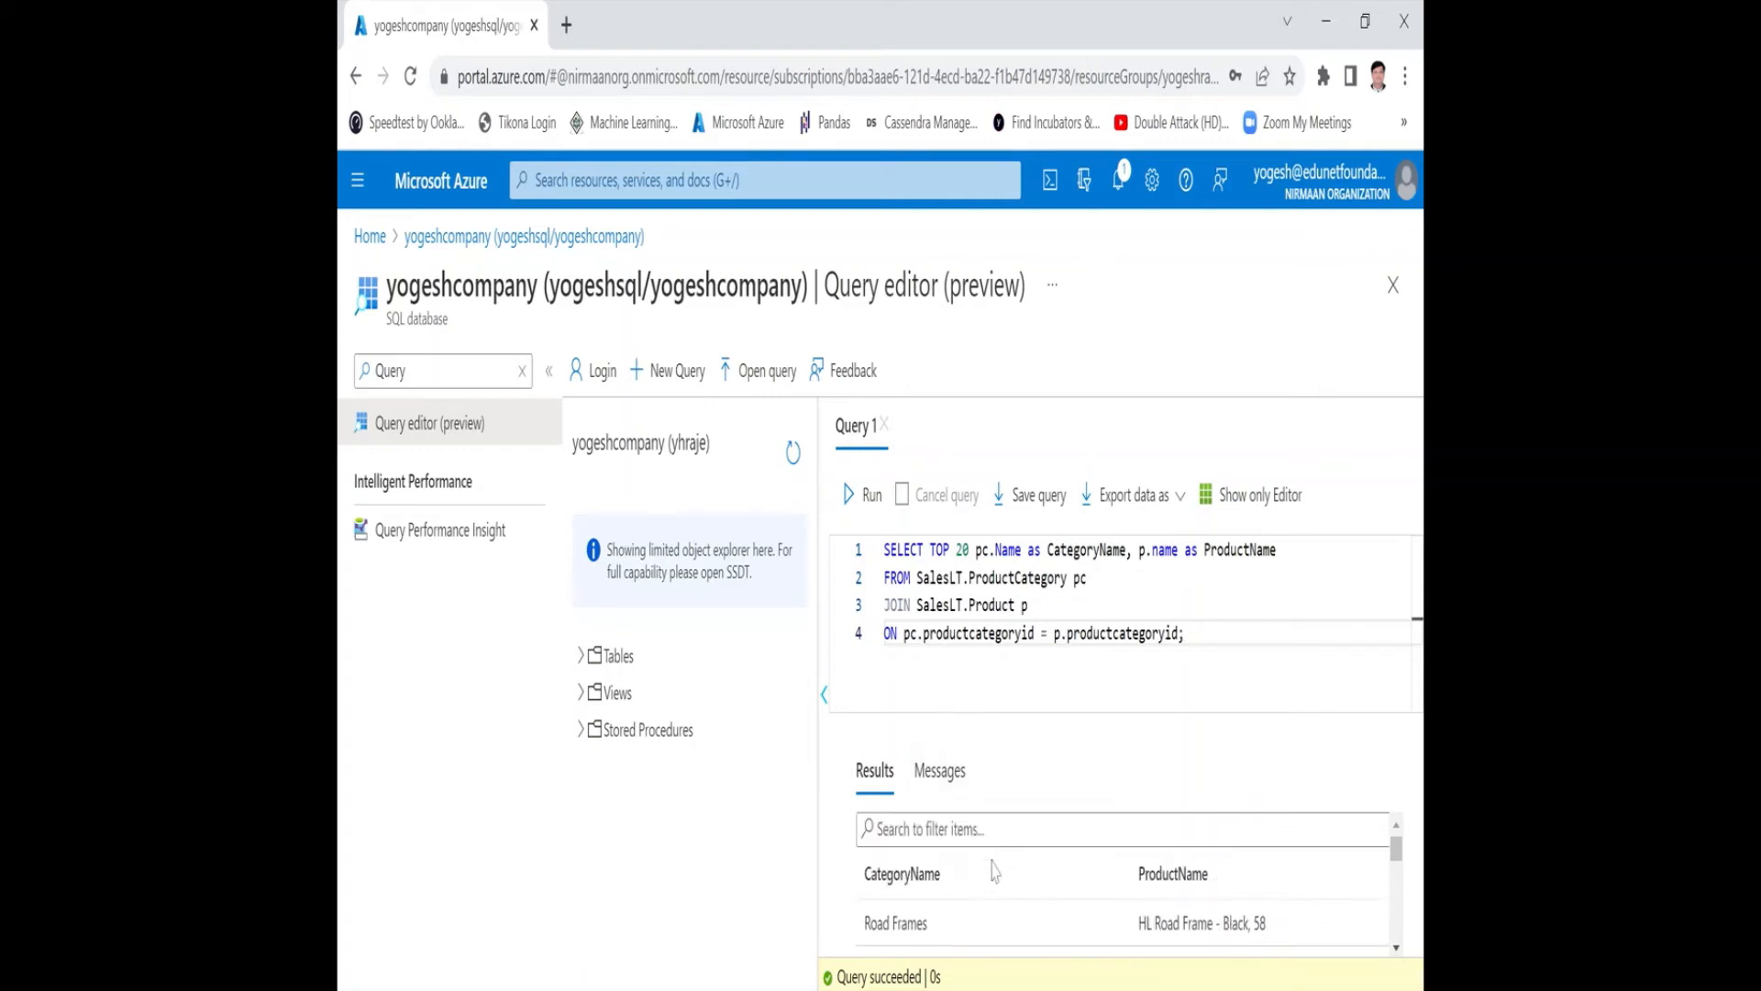
Expand the database's Tables folder to examine the sample tables, and look through the category and product query results again.
click(609, 657)
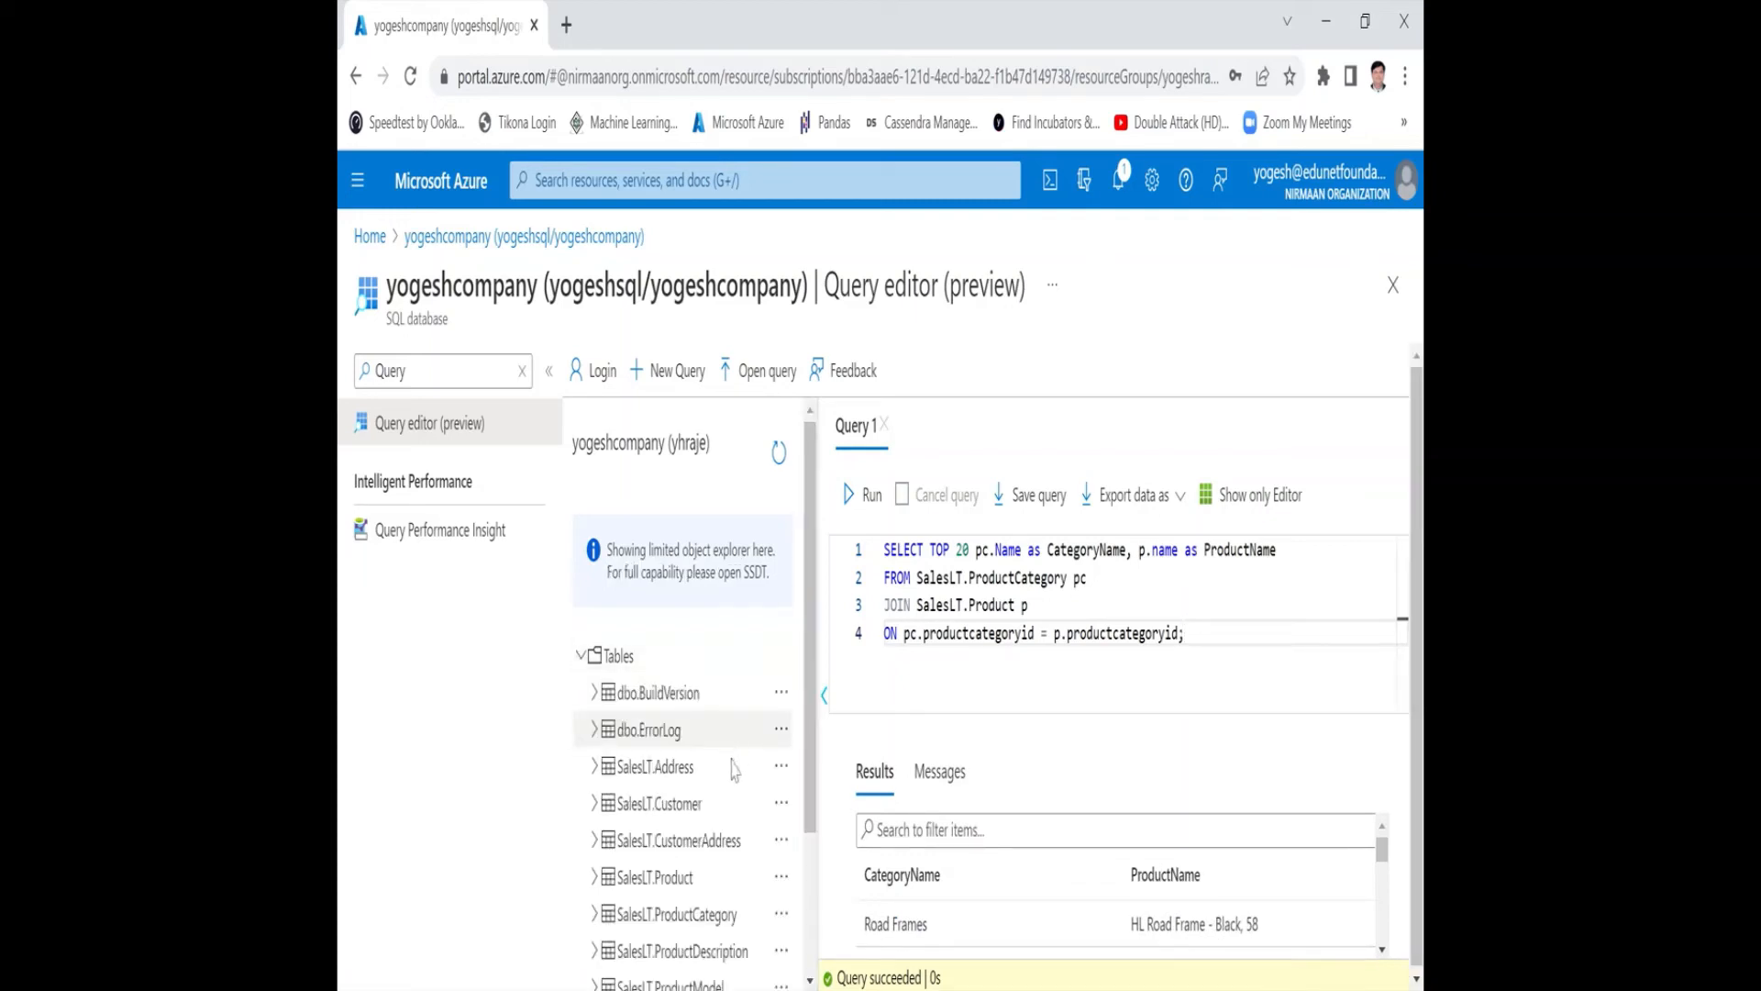
scroll(707, 745, down, 2)
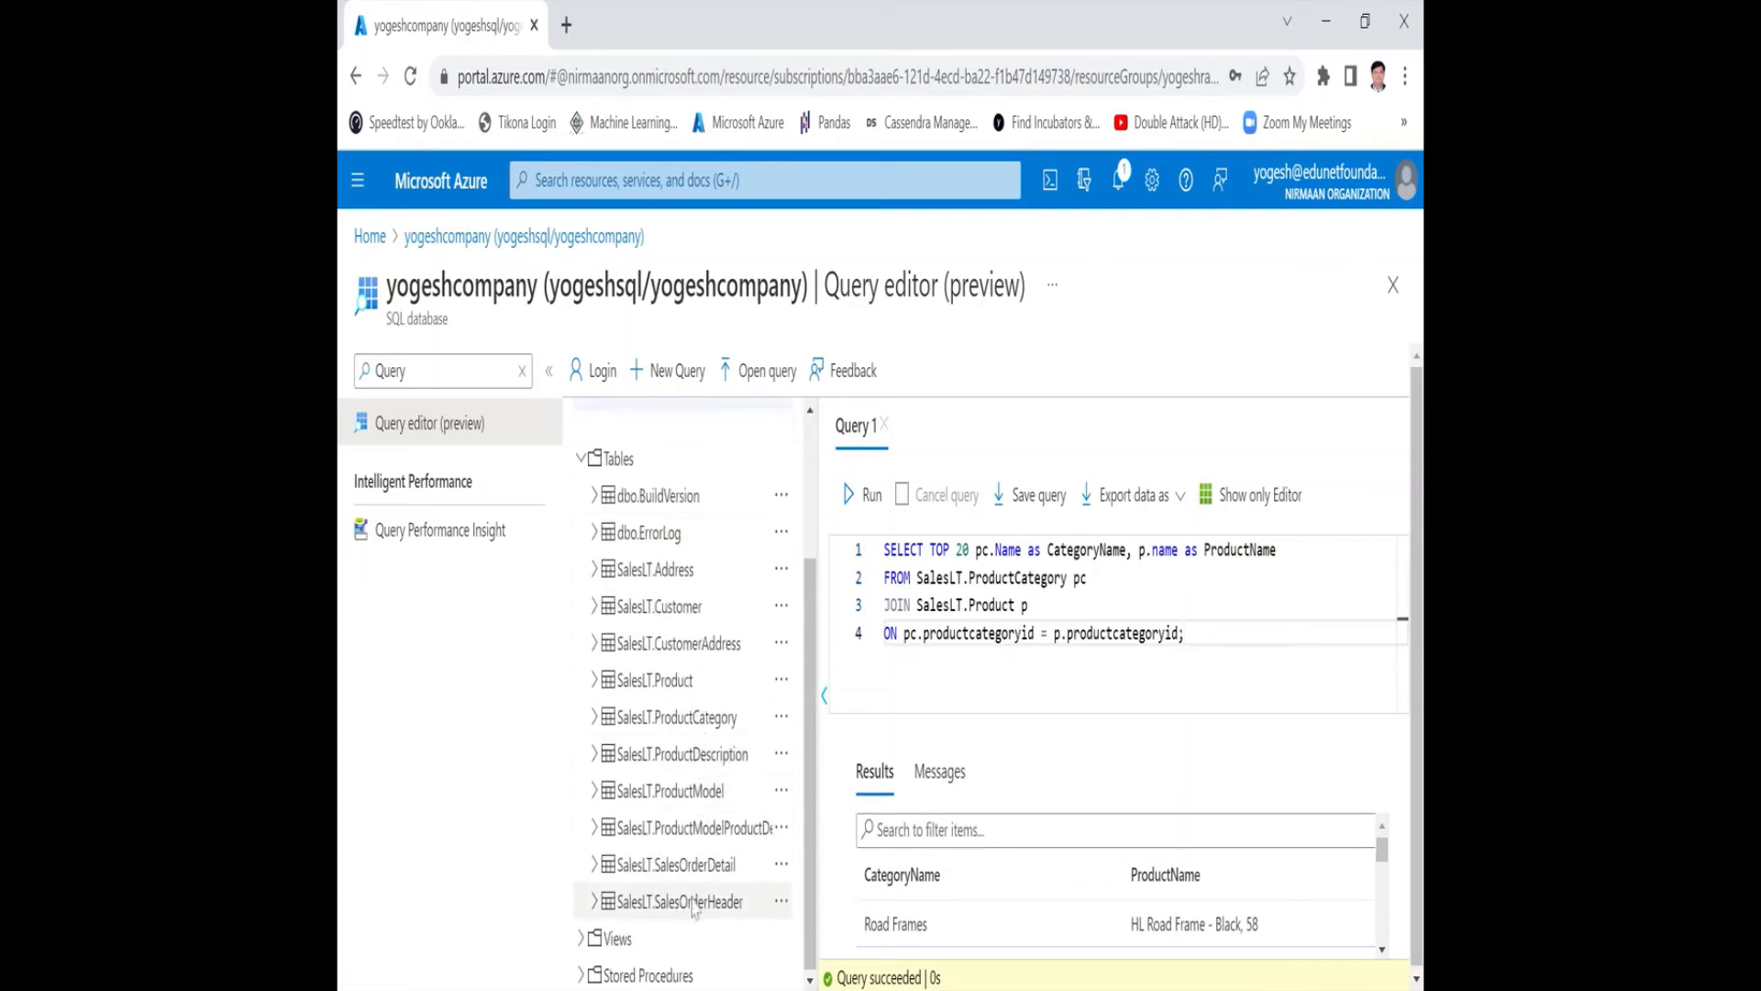
scroll(684, 726, up, 2)
scroll(682, 724, up, 1)
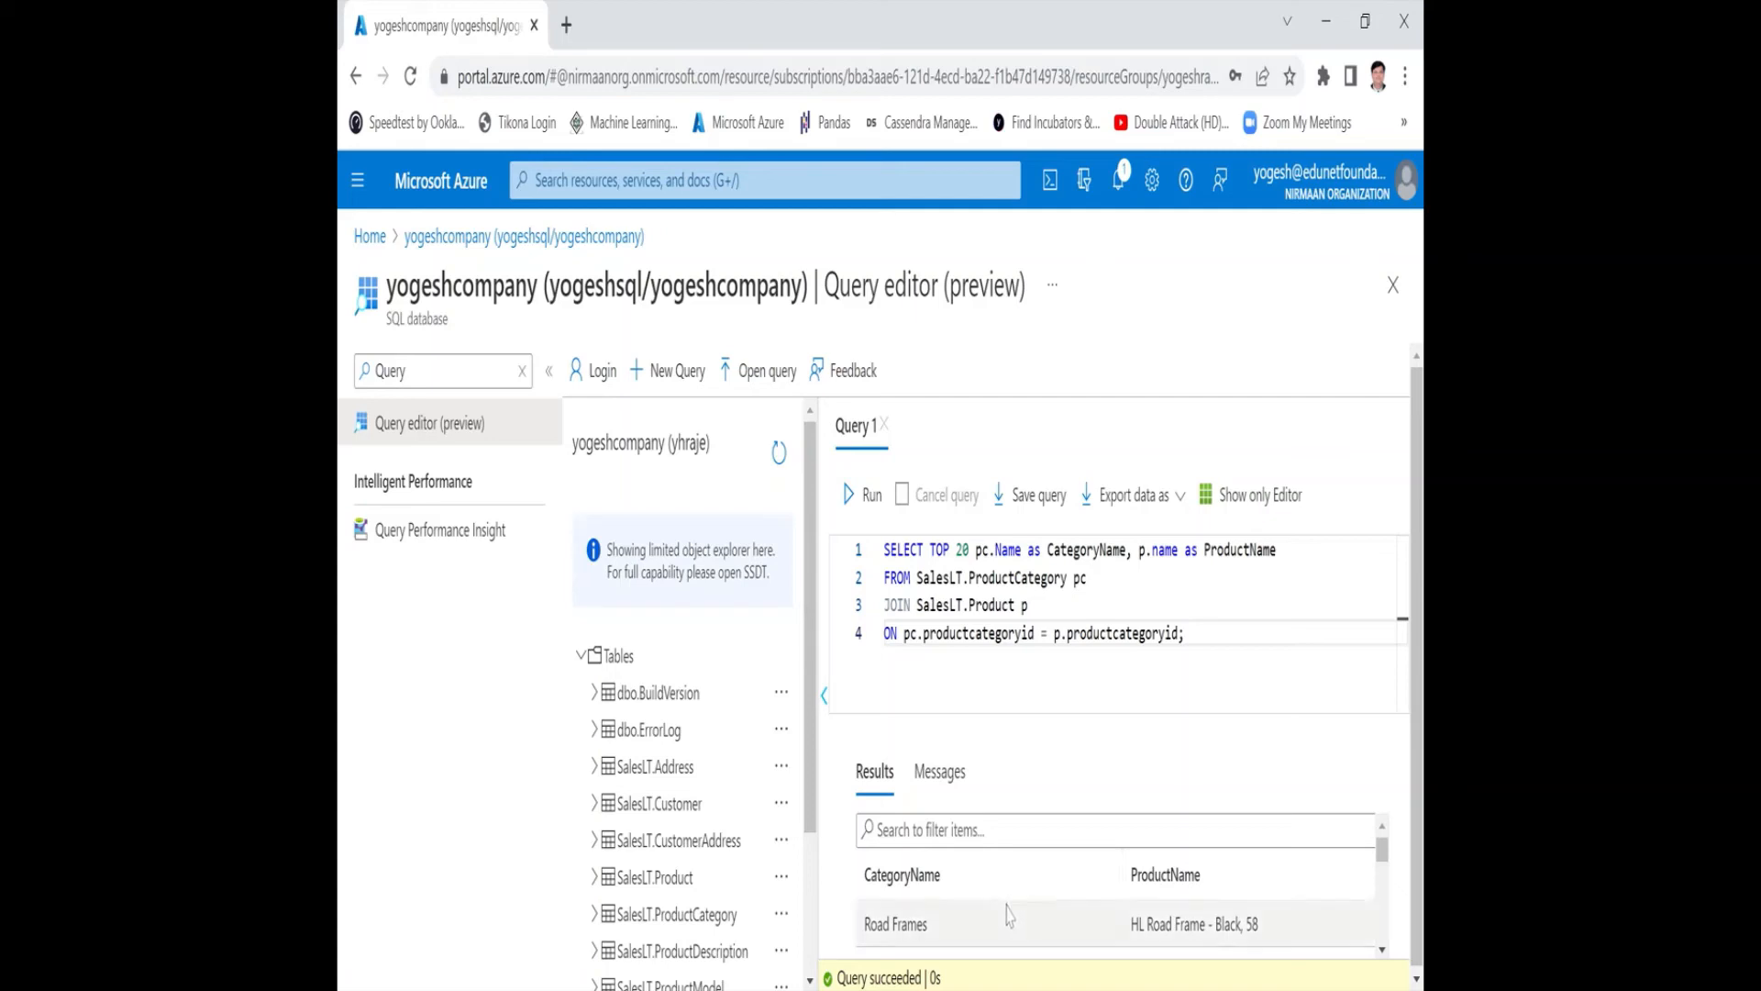
scroll(1014, 910, down, 5)
scroll(1009, 913, down, 10)
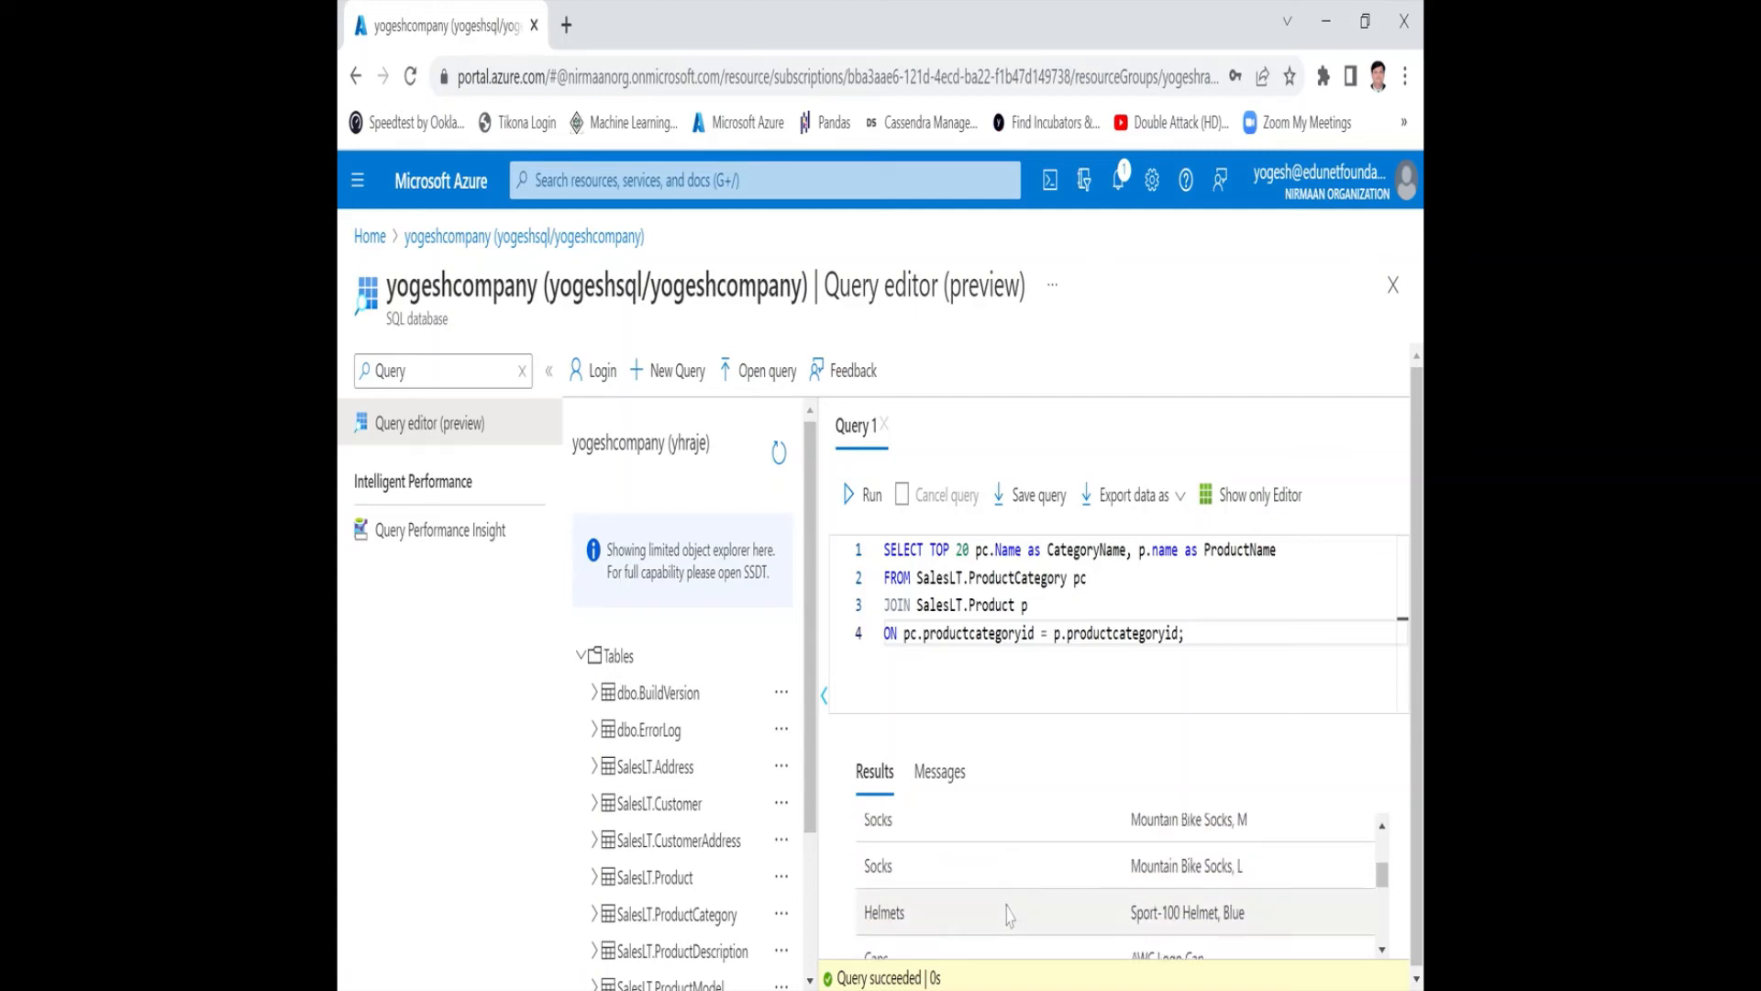
scroll(1009, 914, up, 15)
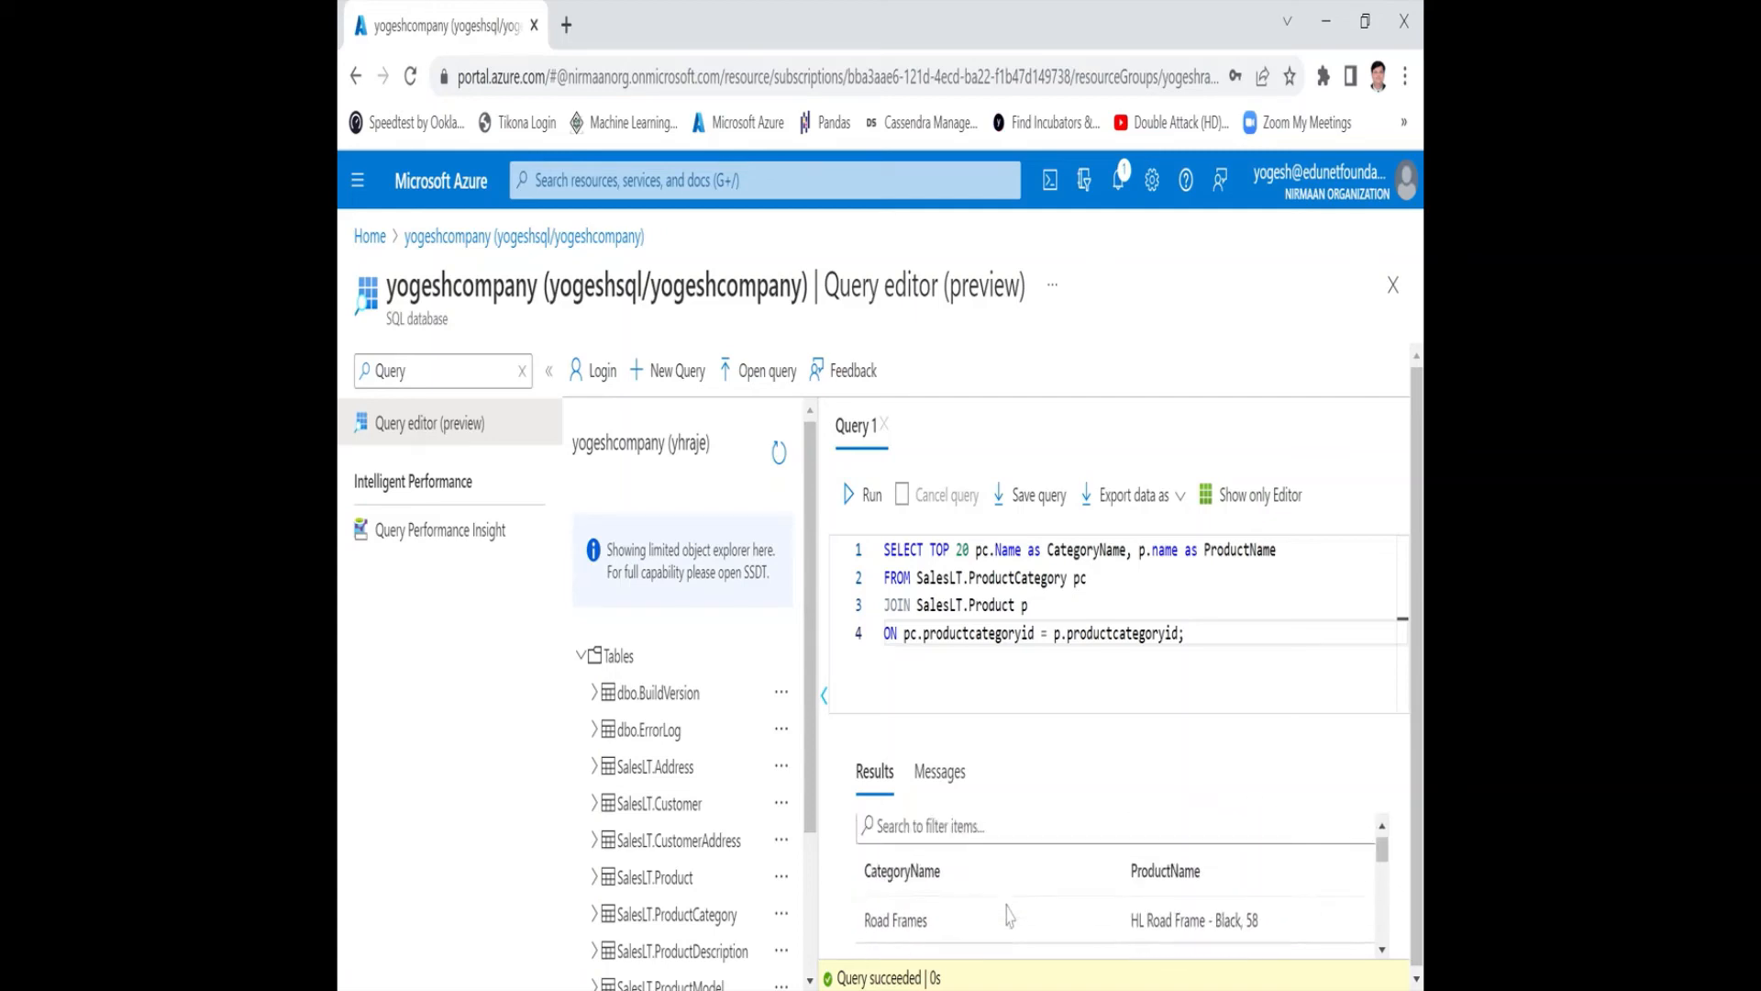